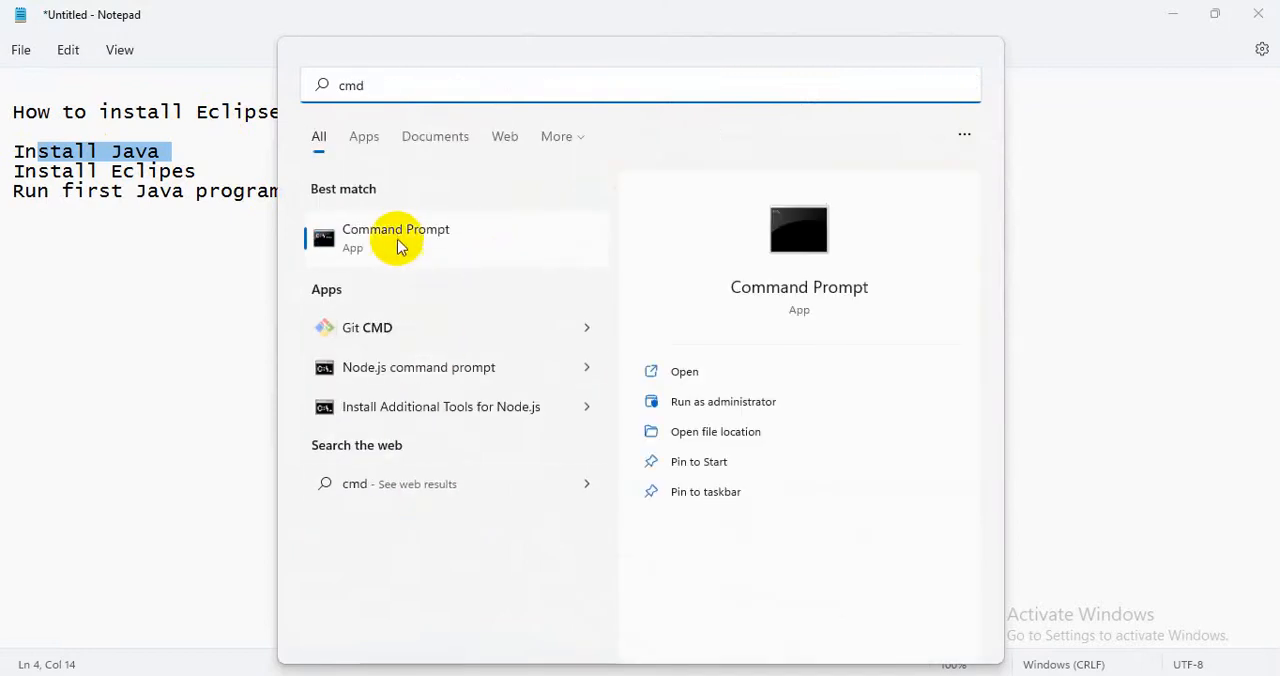
# Check the installed Java version by running java --version in Command Prompt, highlight the version line, and put the window away.
pyautogui.click(478, 242)
pyautogui.write('java --version')
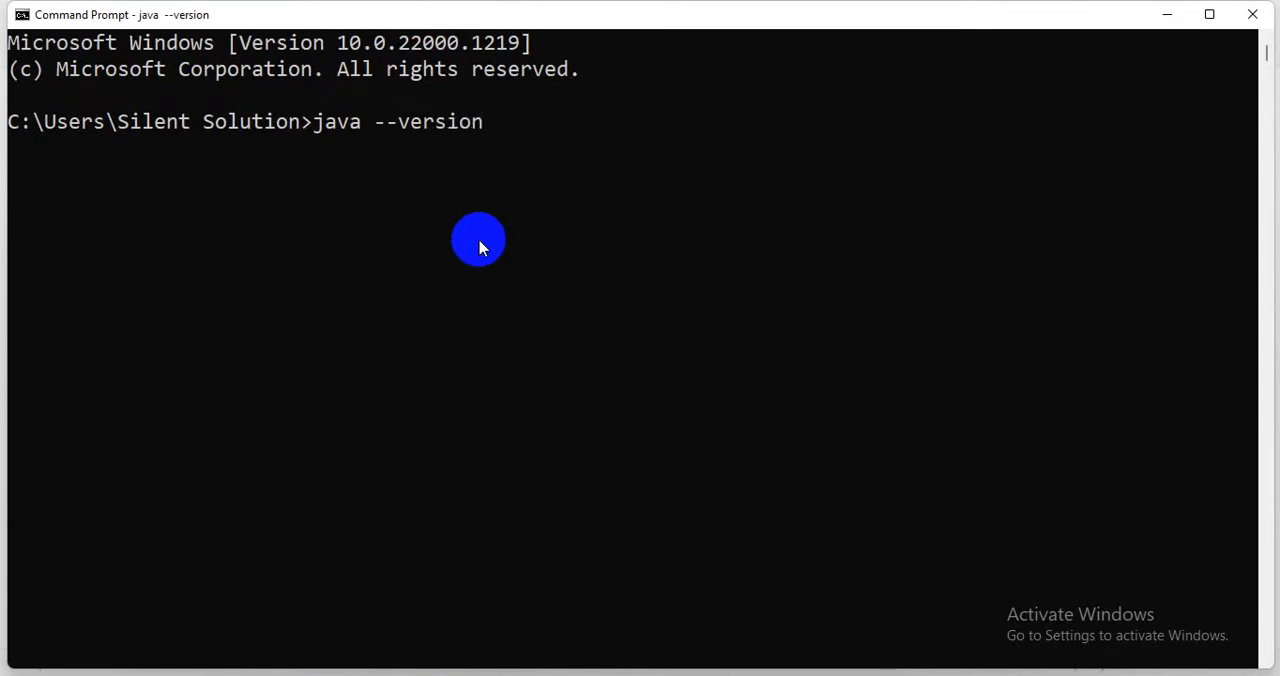
pyautogui.moveTo(316, 148); pyautogui.dragTo(8, 147)
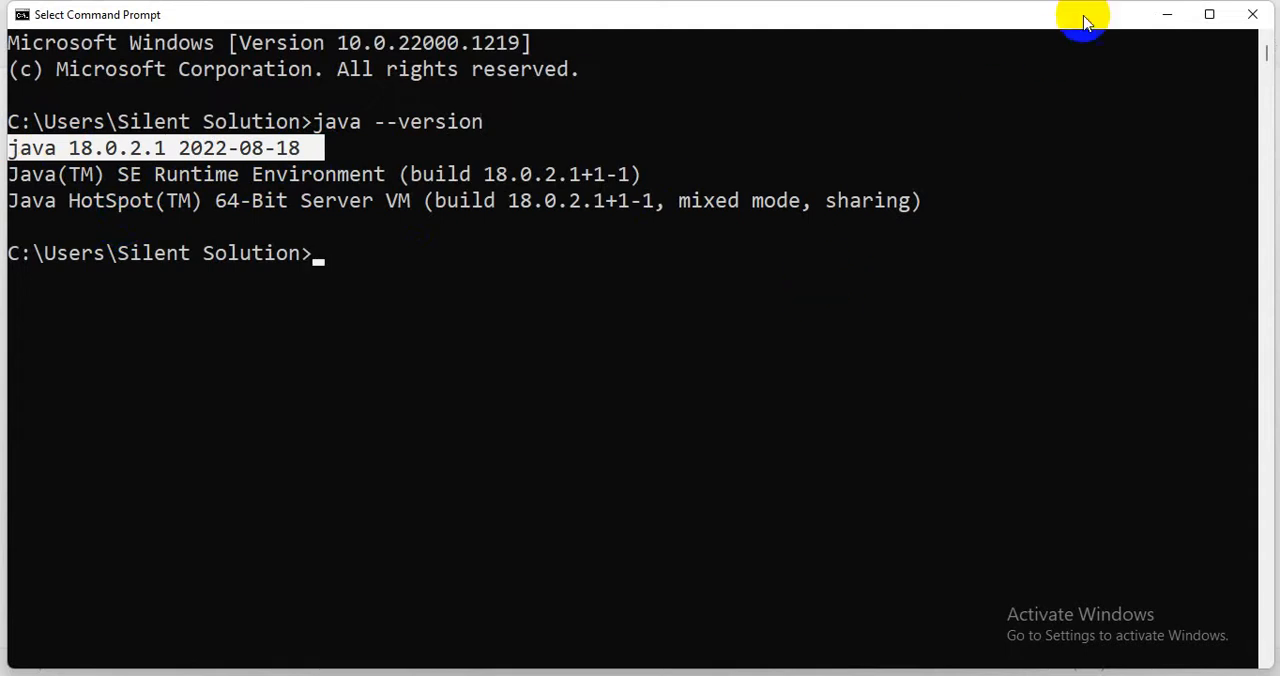
pyautogui.click(1160, 17)
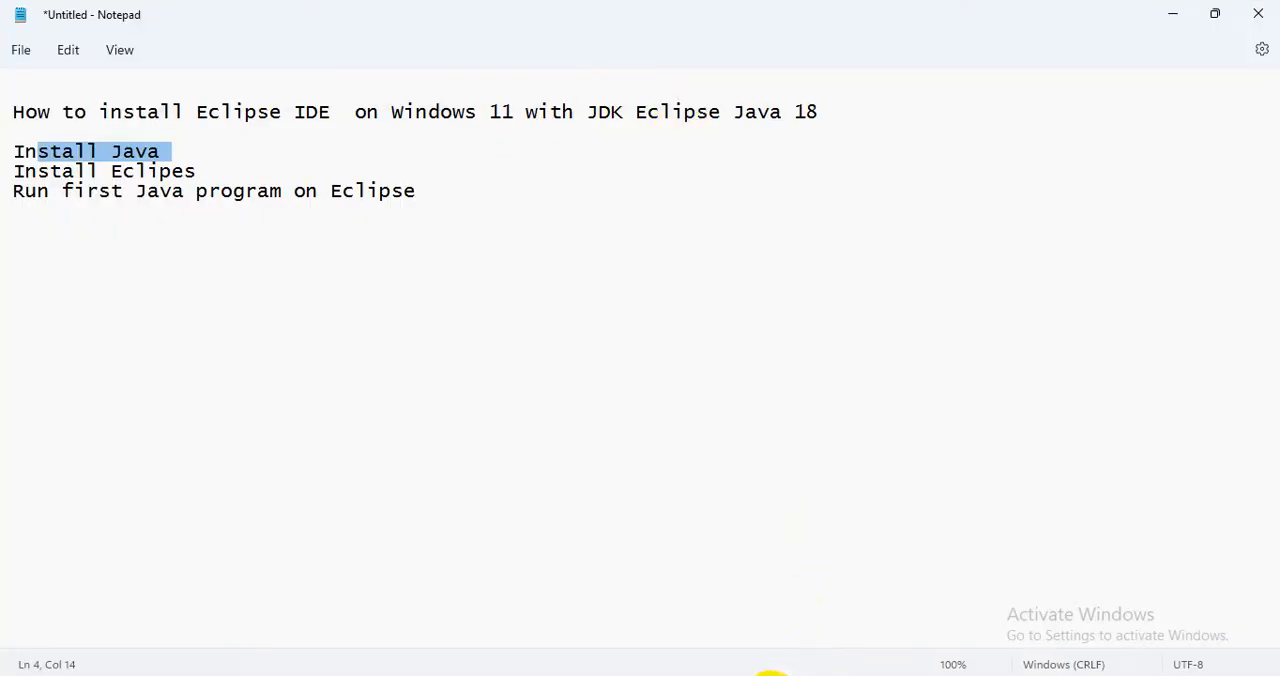
# Switch to Firefox, open Google in a new tab and search for "java download".
pyautogui.click(771, 675)
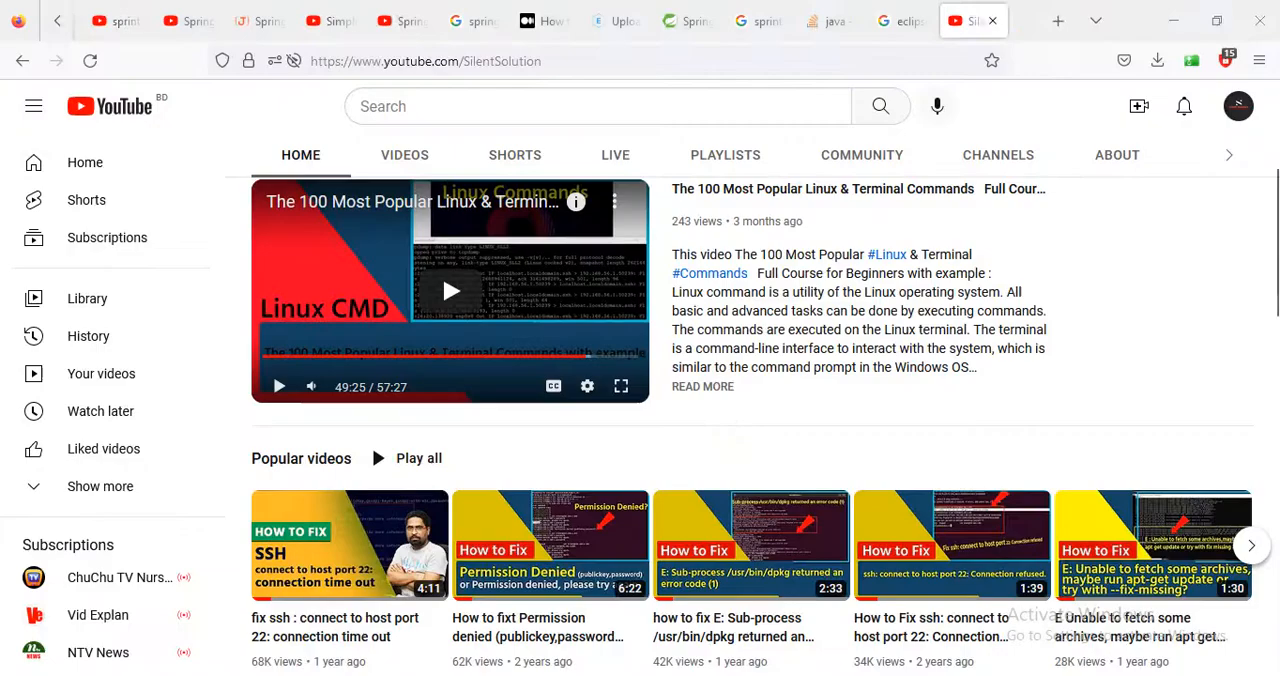
pyautogui.click(1058, 22)
pyautogui.write('google.com')
pyautogui.click(280, 103)
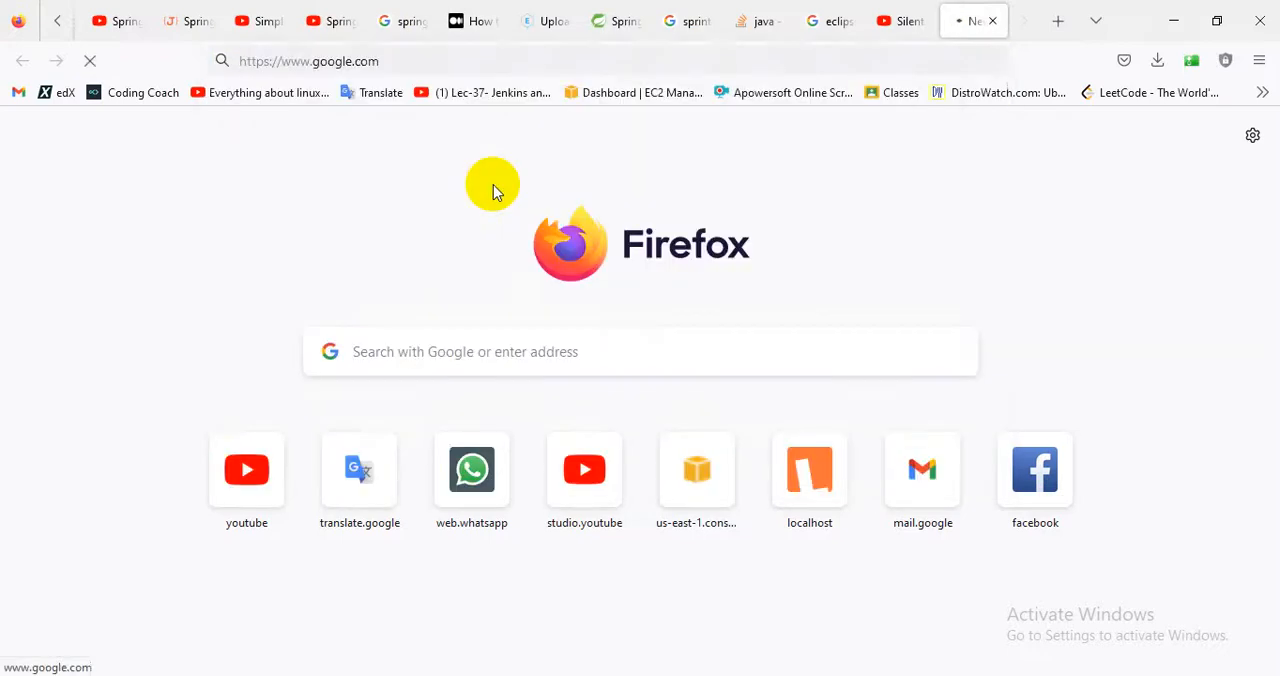
pyautogui.write('java')
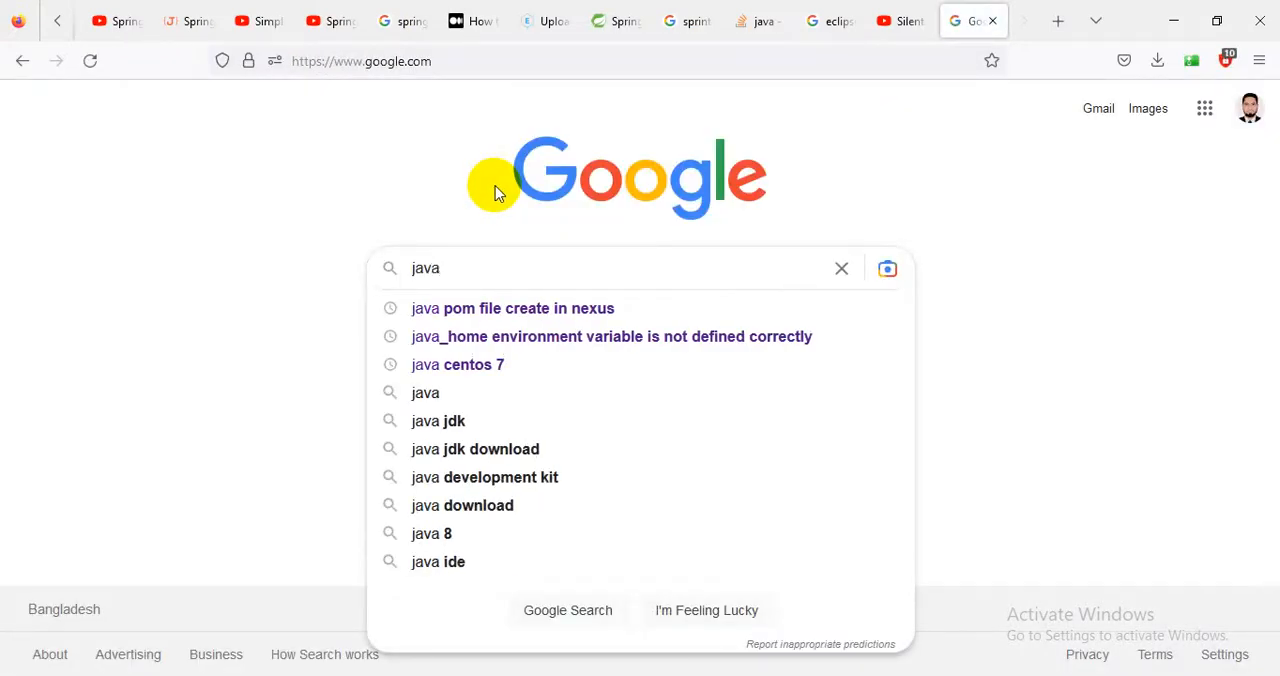
pyautogui.write('vd')
pyautogui.press('BackSpace')
pyautogui.press('BackSpace')
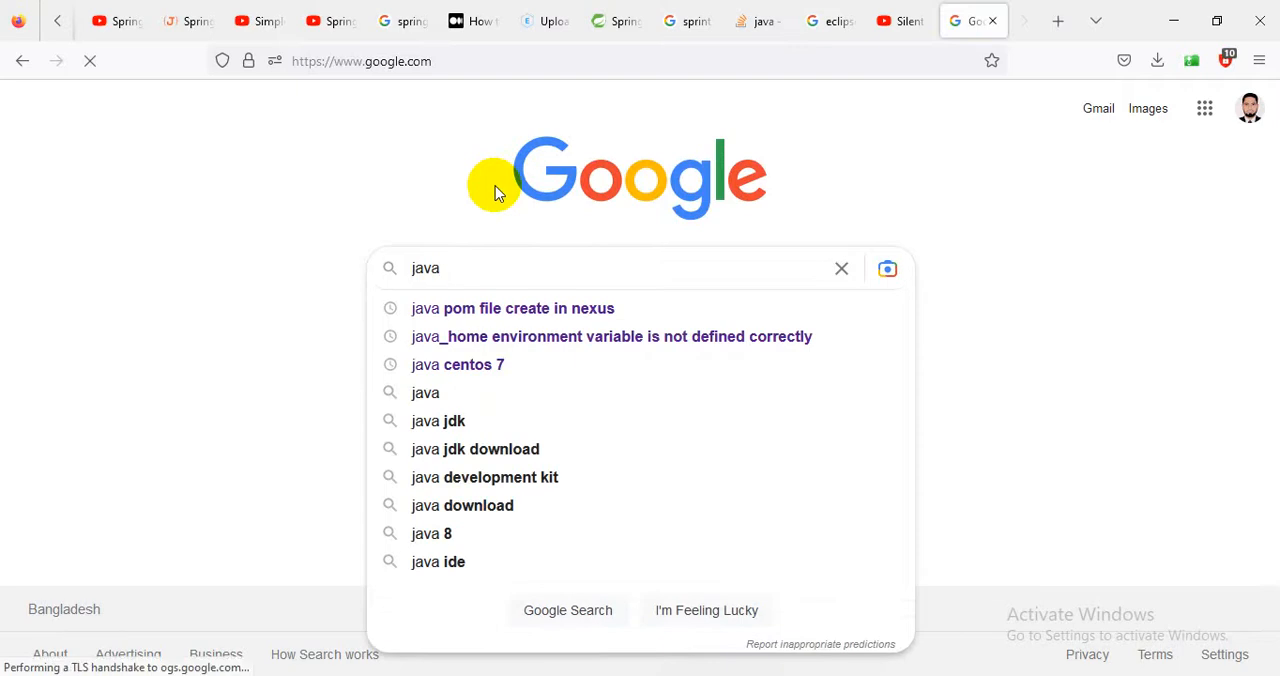
pyautogui.write('dow')
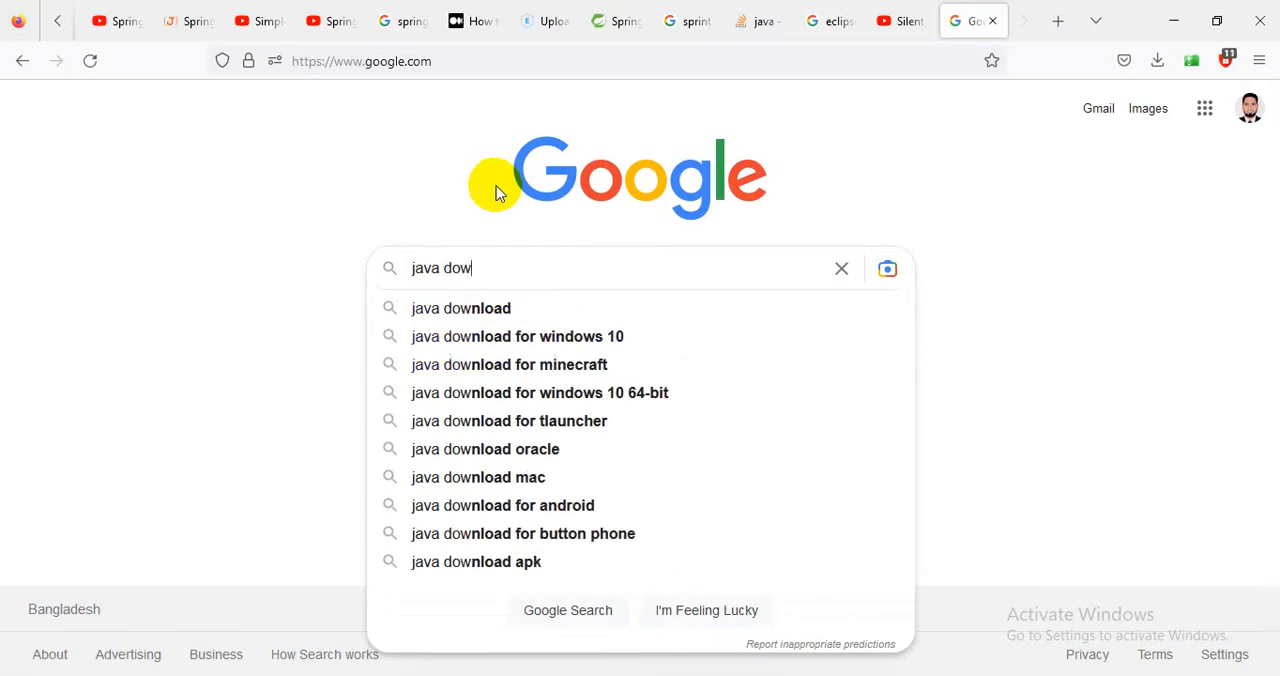
pyautogui.click(474, 308)
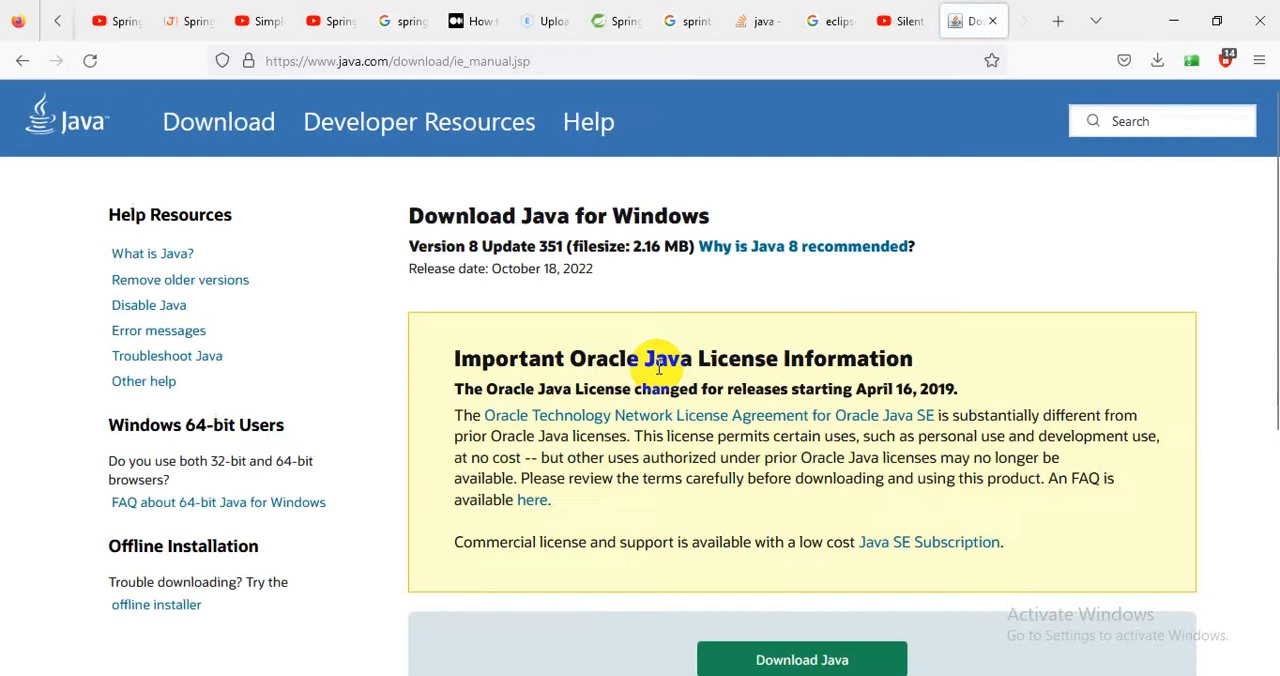
# Examine the Download Java for Windows page, including its licence information and download option.
pyautogui.scroll(-3, 775, 420)
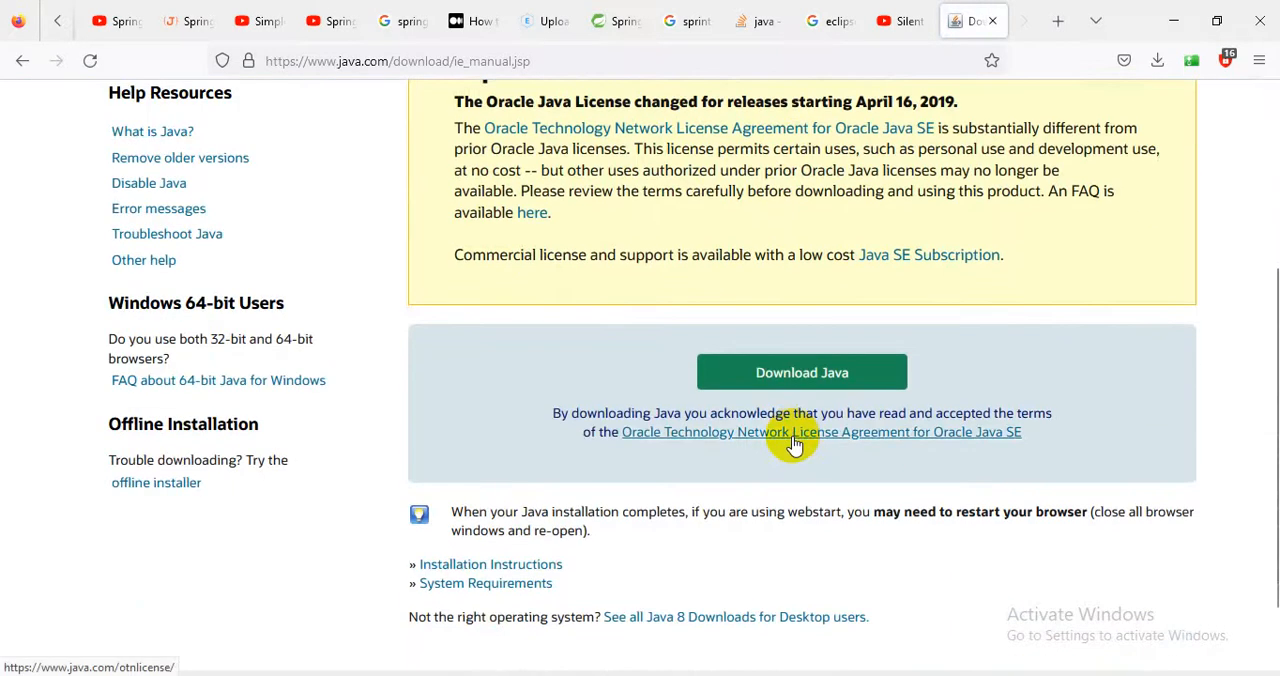
pyautogui.scroll(2, 793, 444)
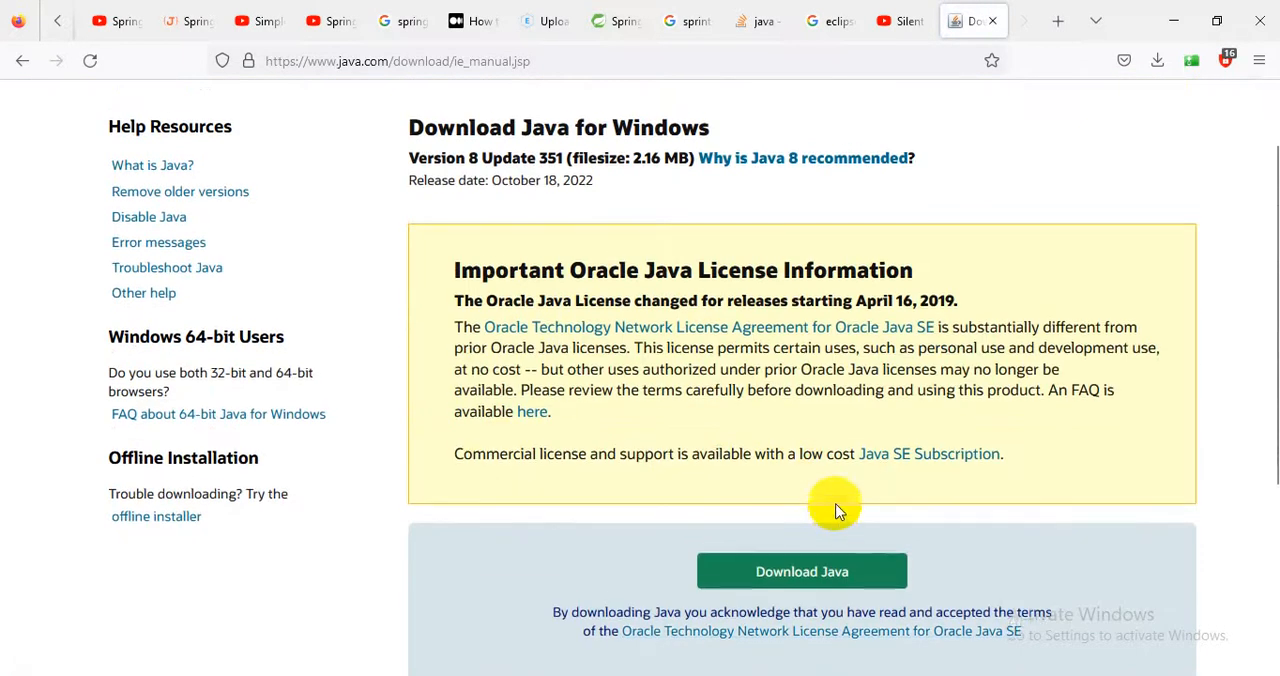
pyautogui.scroll(1, 838, 511)
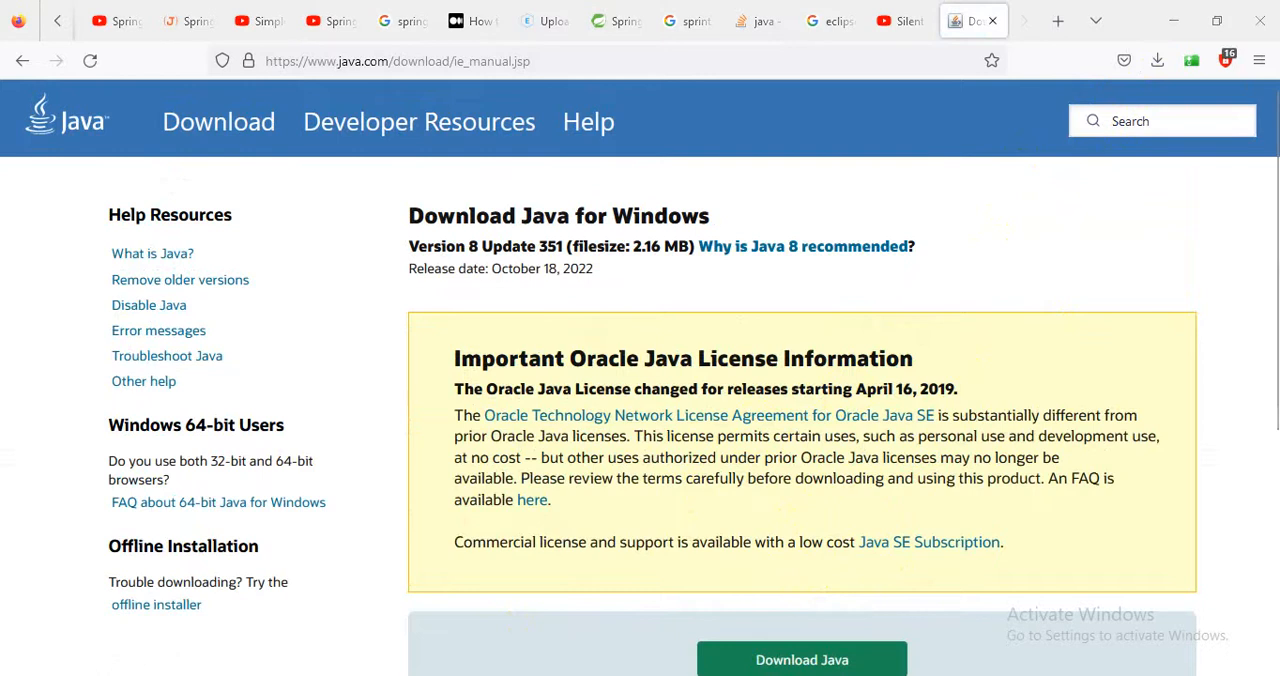
# Switch to File Explorer, open the folder C:\Program Files\Java\jdk-18.0.2.1 and select its full path.
pyautogui.click(600, 672)
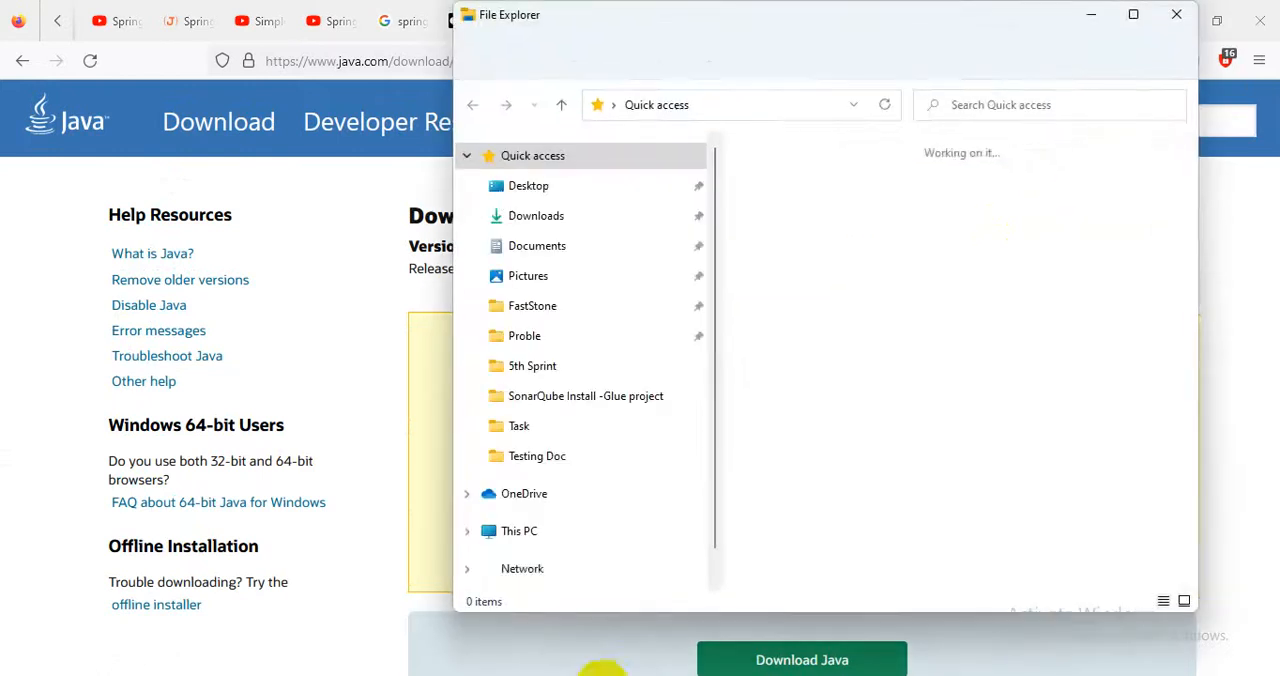
pyautogui.click(1134, 11)
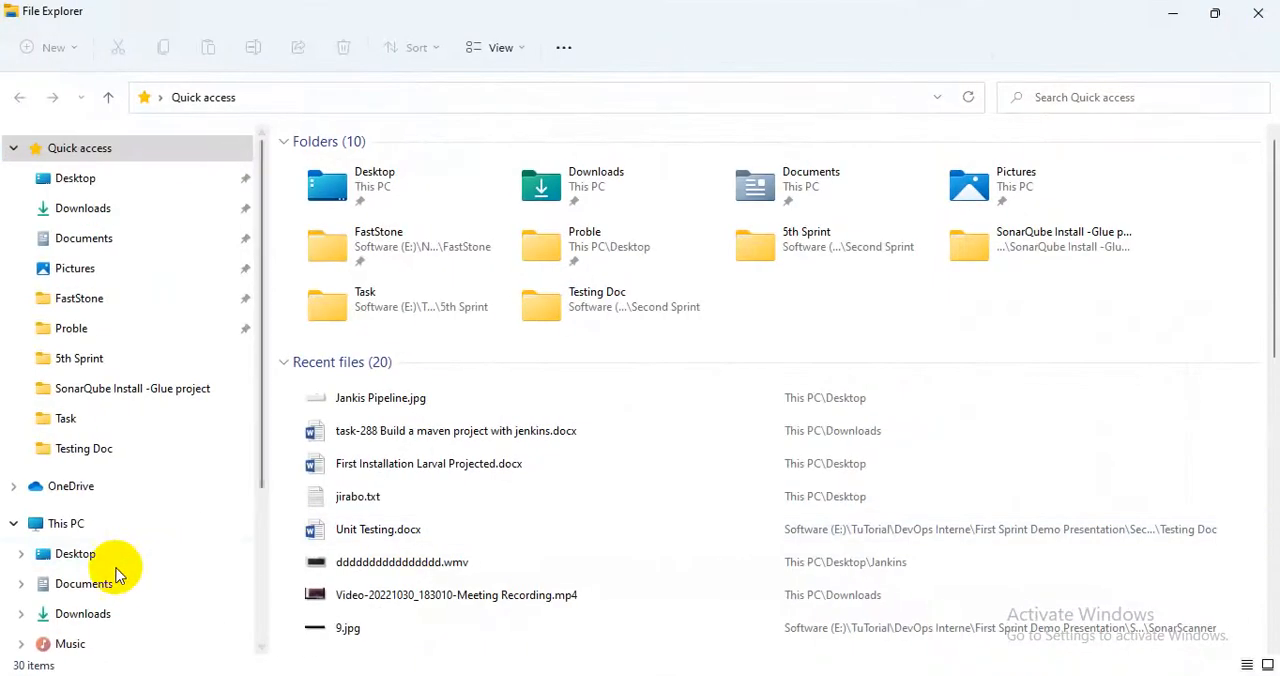
pyautogui.click(68, 525)
pyautogui.doubleClick(470, 322)
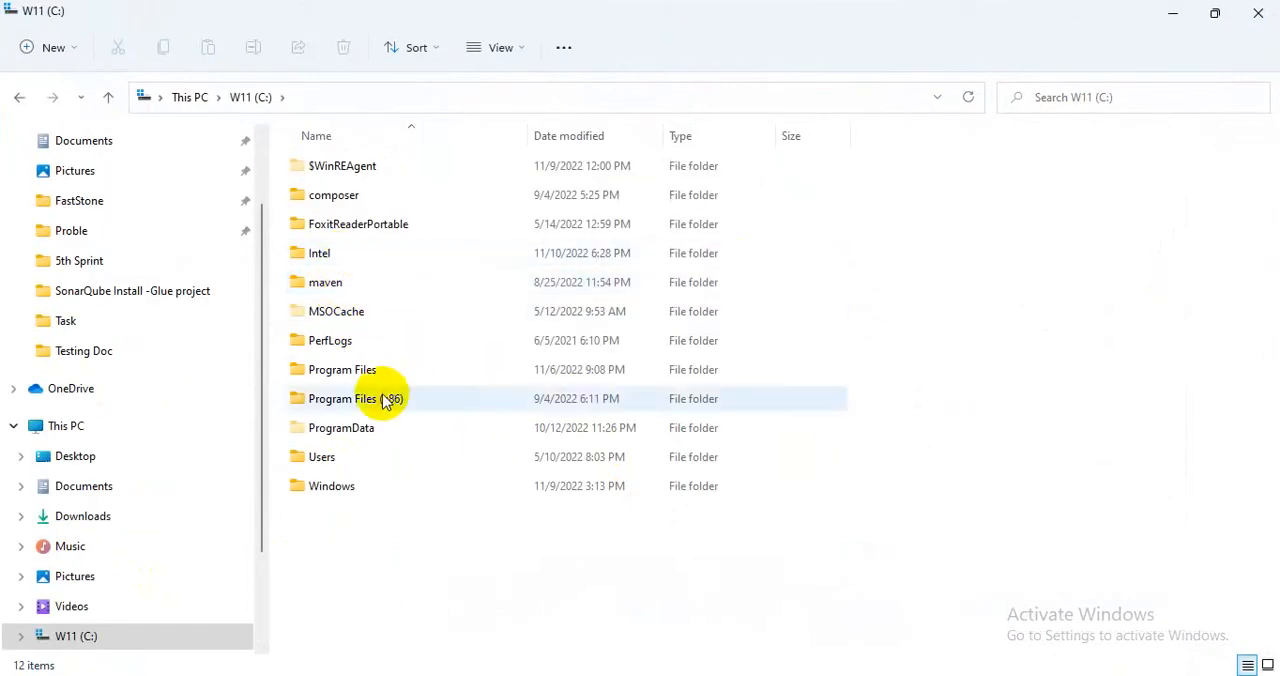
pyautogui.doubleClick(366, 373)
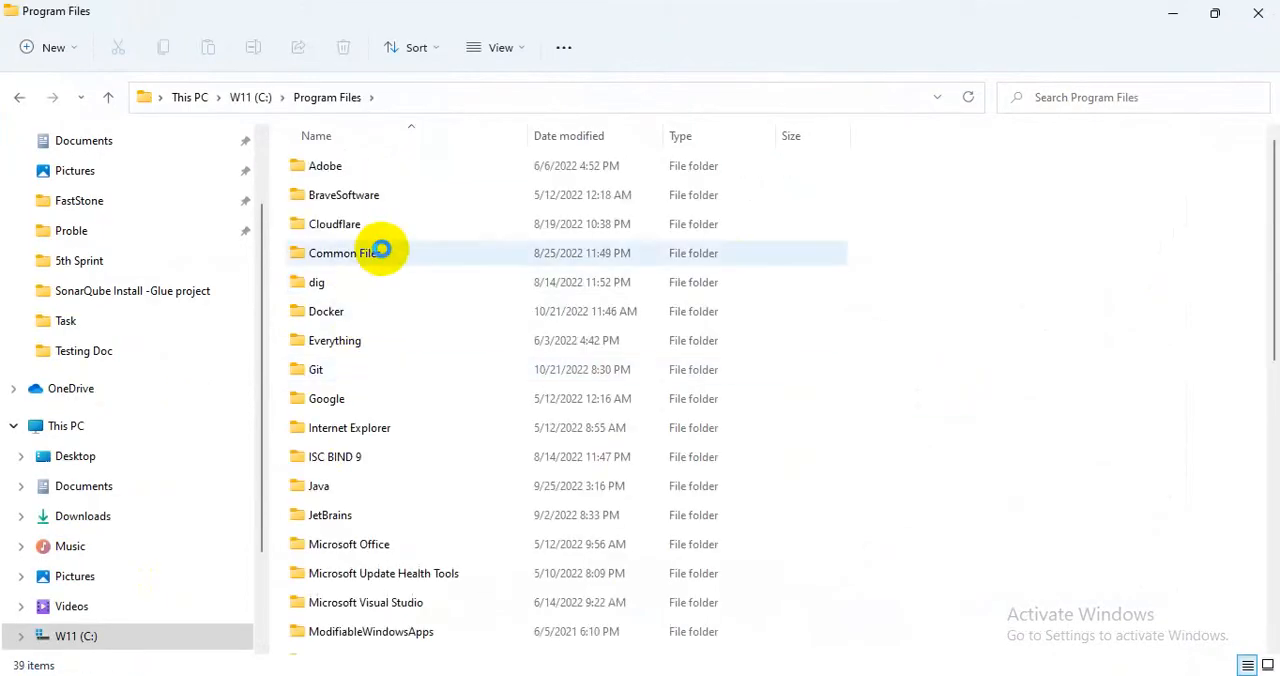
pyautogui.doubleClick(322, 486)
pyautogui.doubleClick(357, 196)
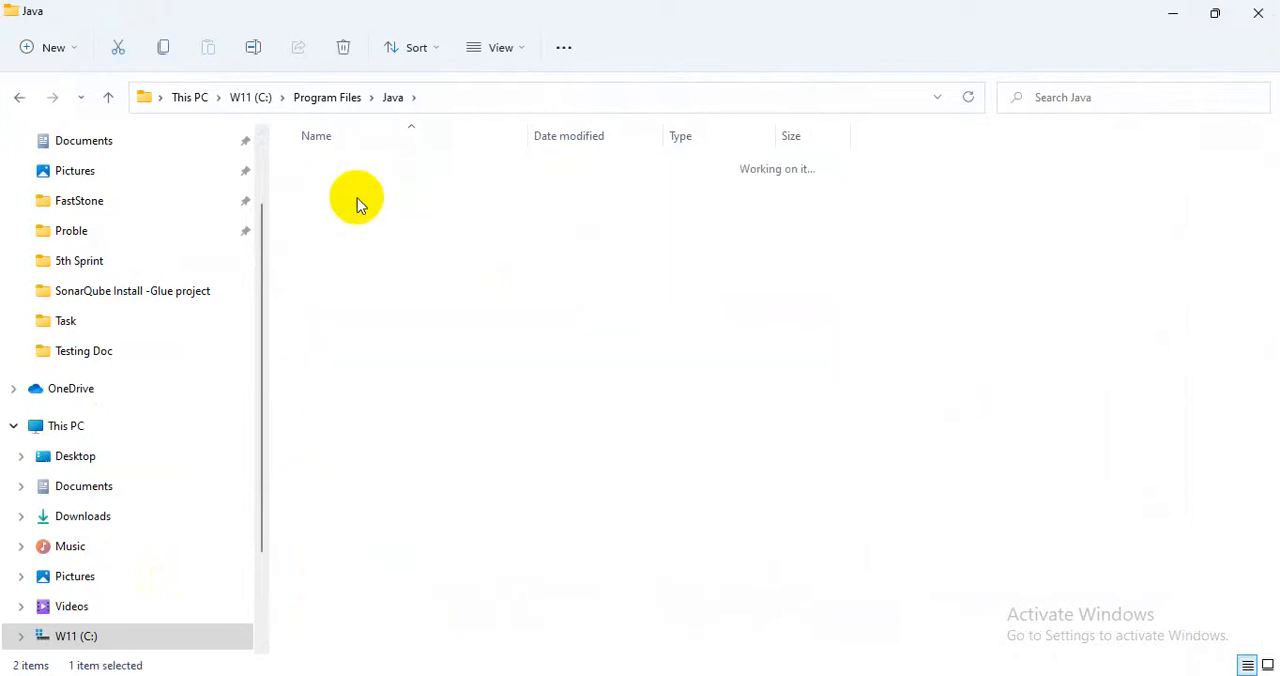
pyautogui.click(558, 97)
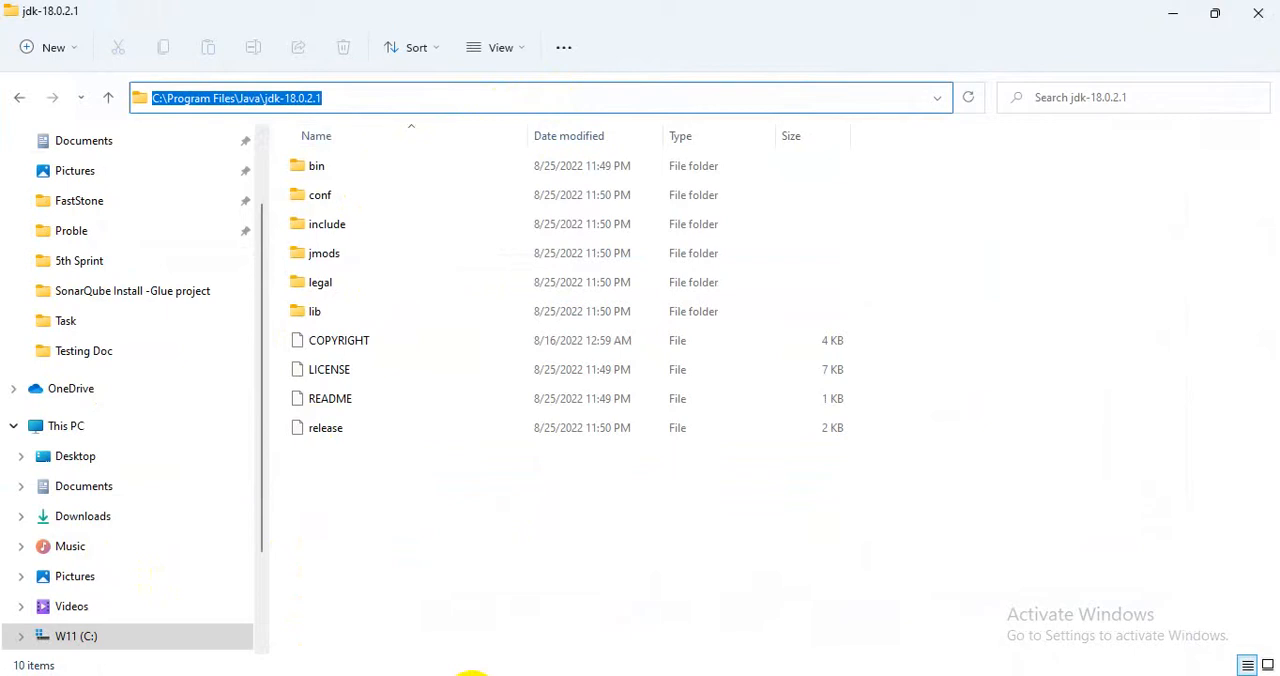
# Search Windows for the system environment variables settings and open the Environment Variables dialog.
pyautogui.click(472, 675)
pyautogui.write('e')
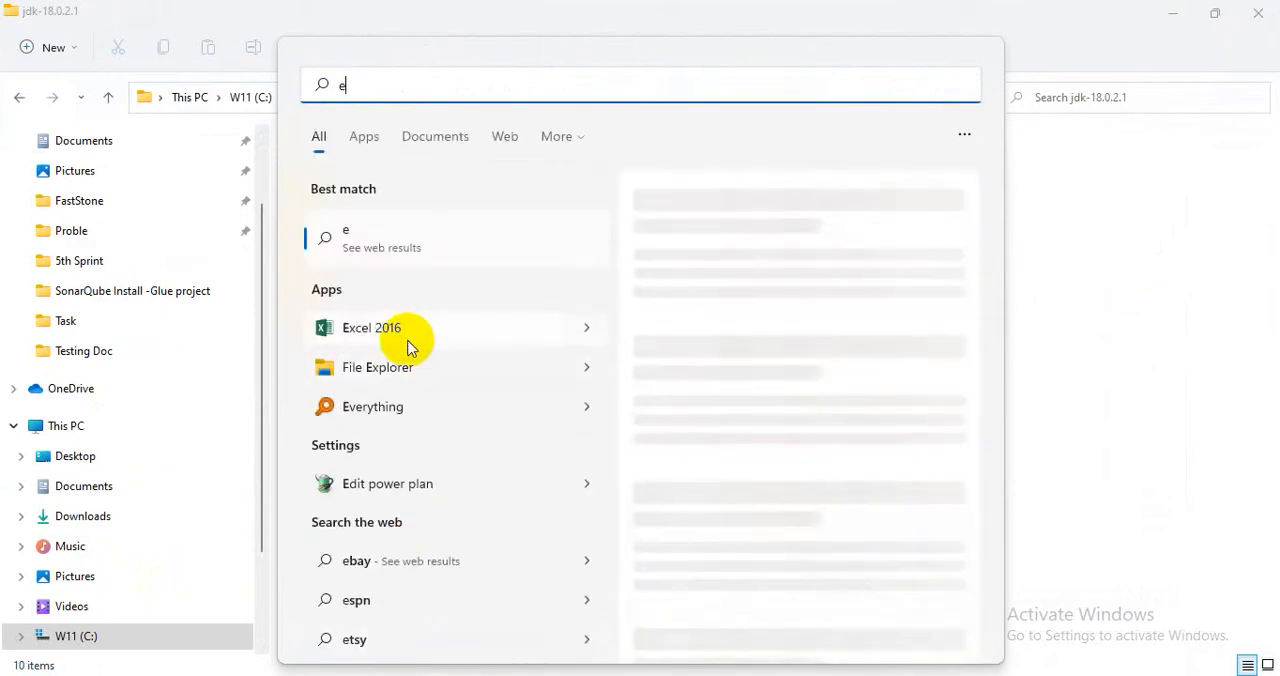
pyautogui.write('n')
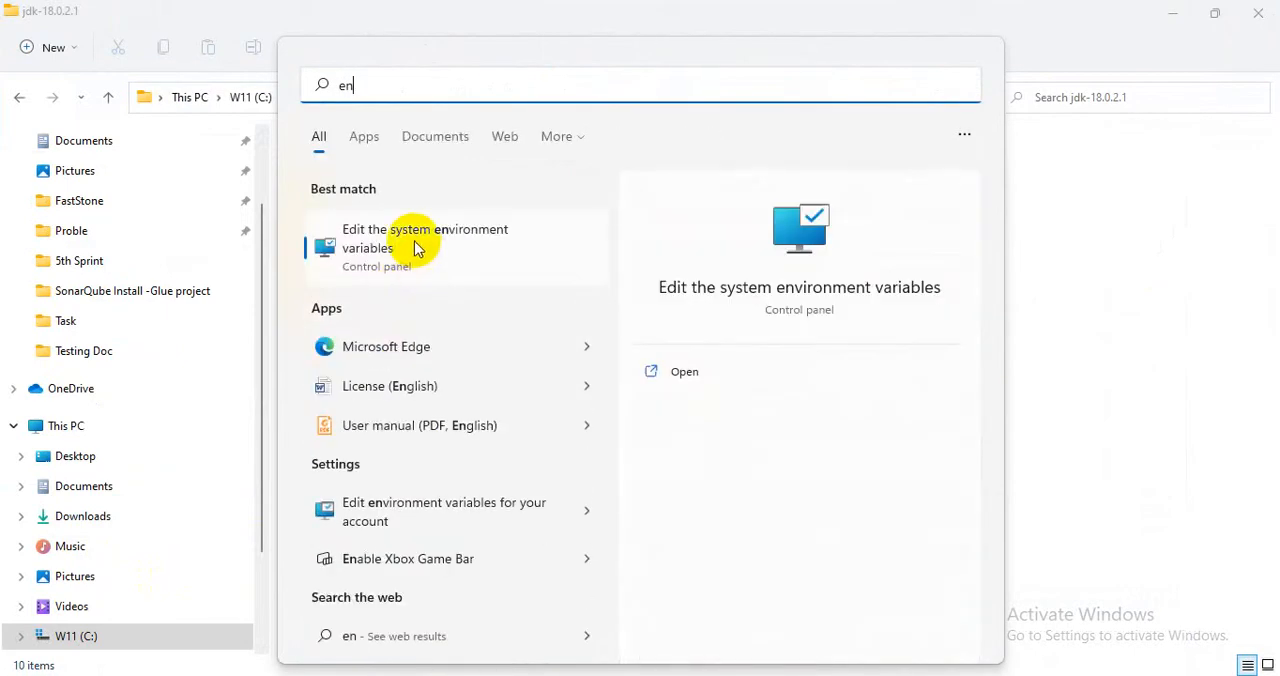
pyautogui.click(490, 272)
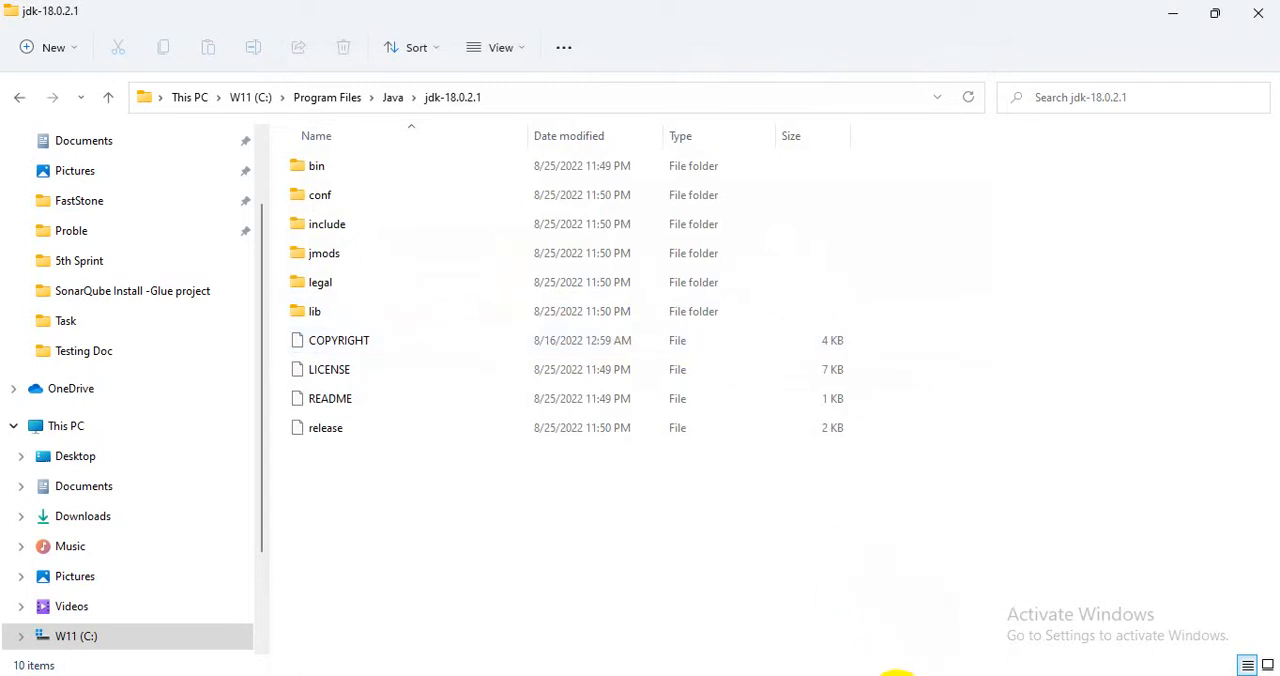
pyautogui.click(348, 350)
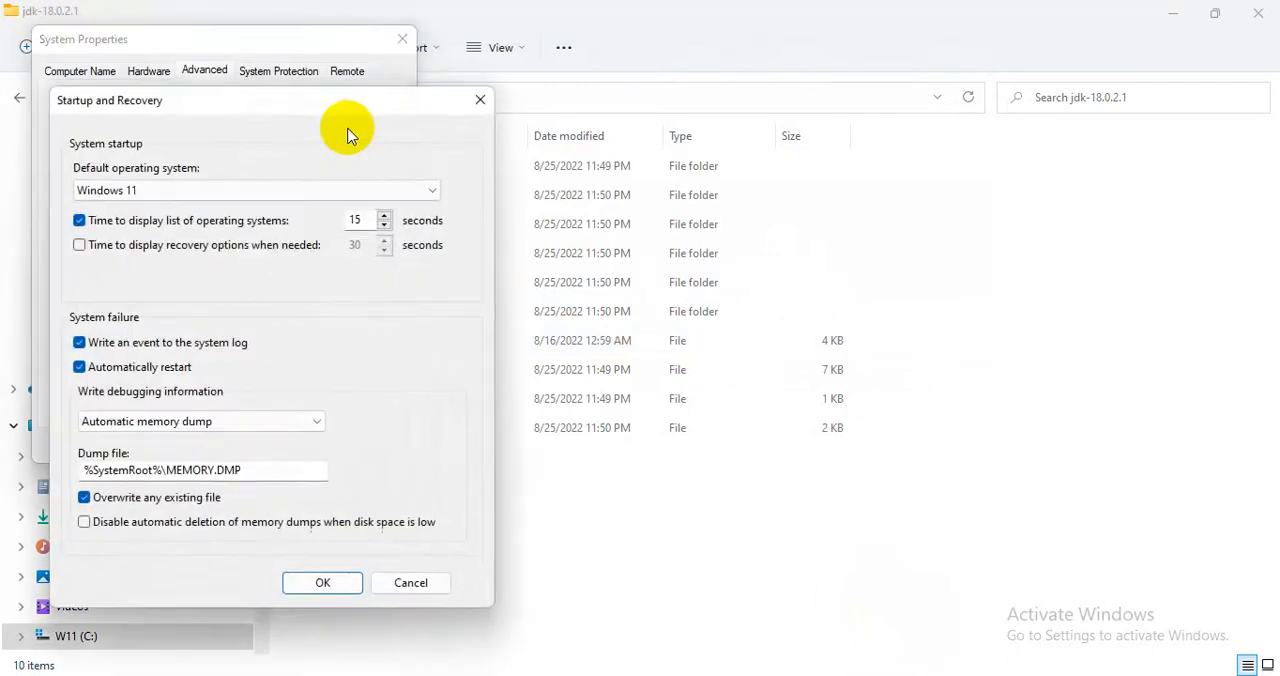
pyautogui.click(479, 103)
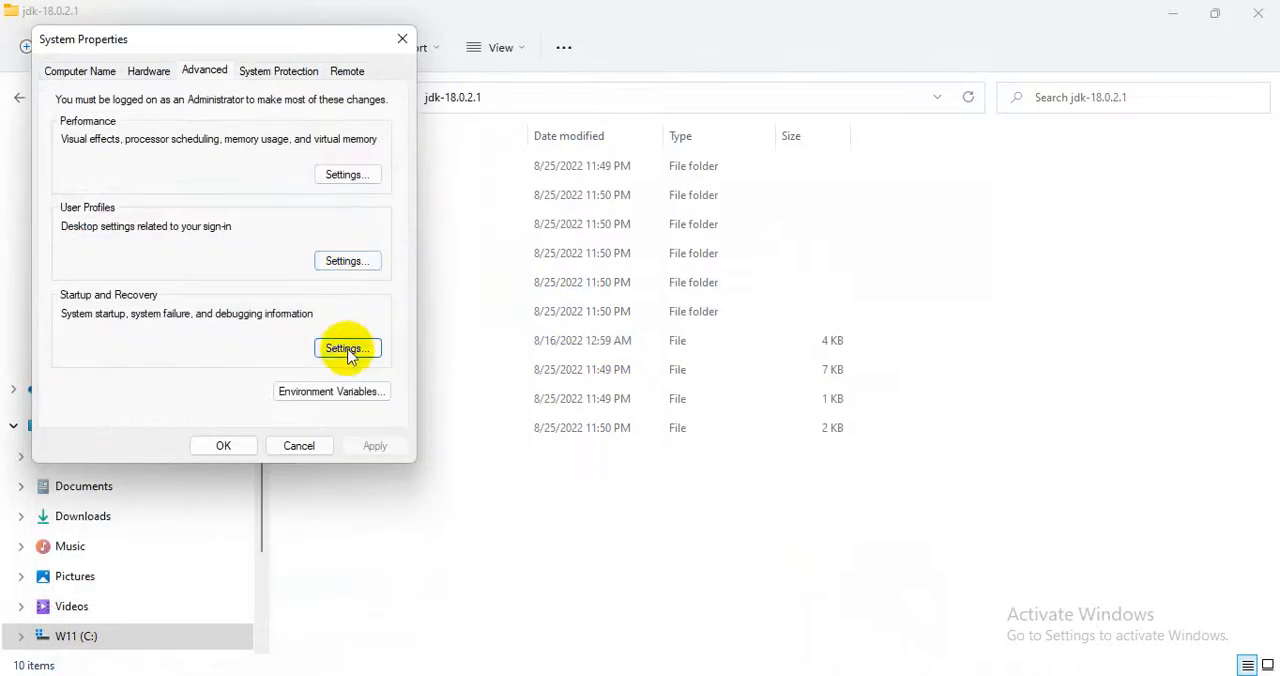
pyautogui.click(335, 392)
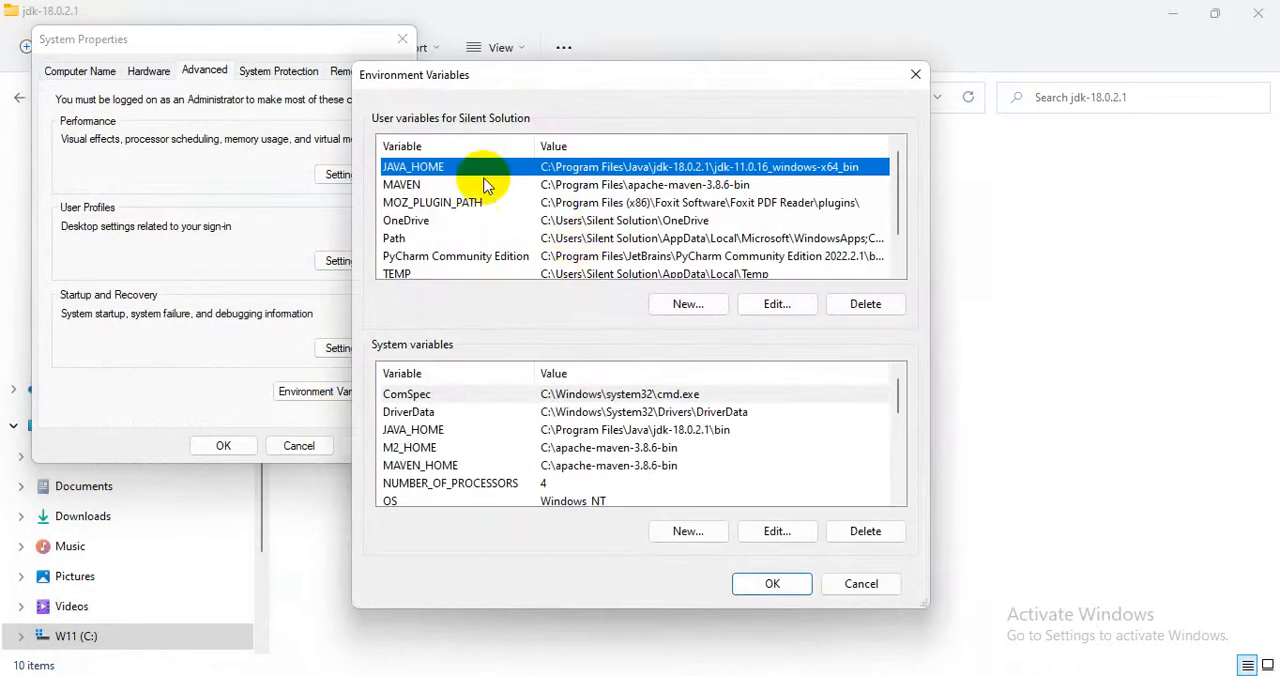
pyautogui.click(699, 305)
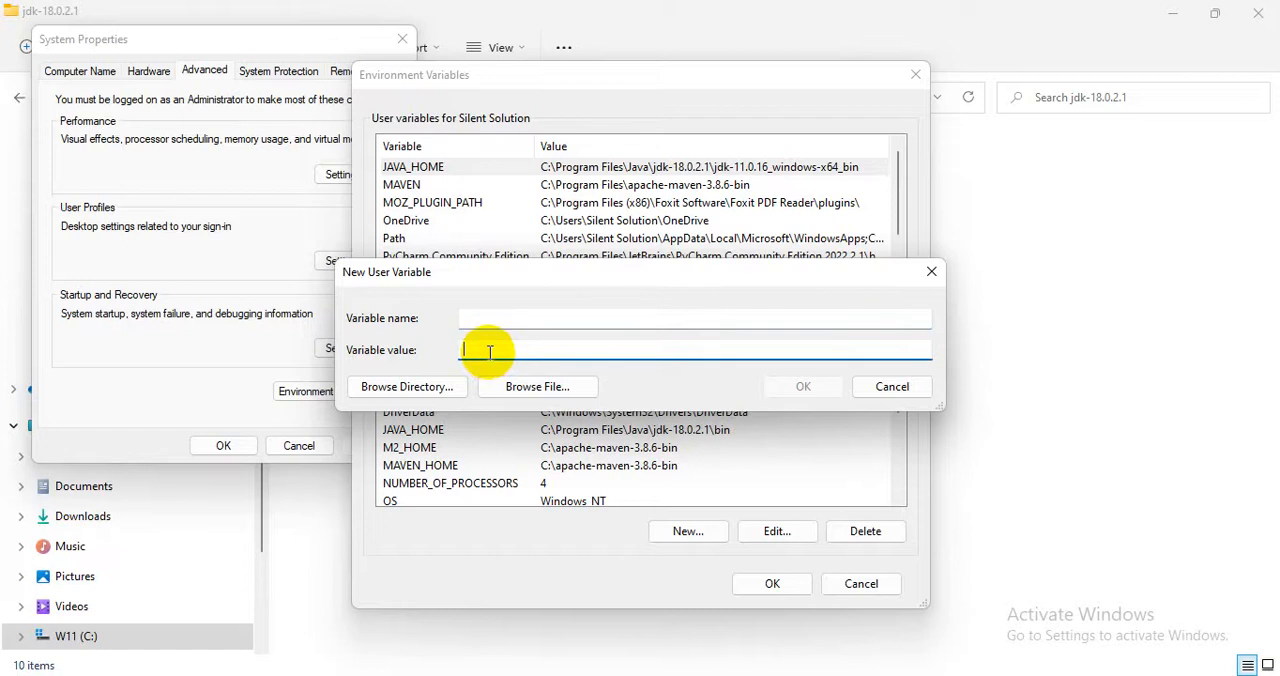
pyautogui.click(520, 394)
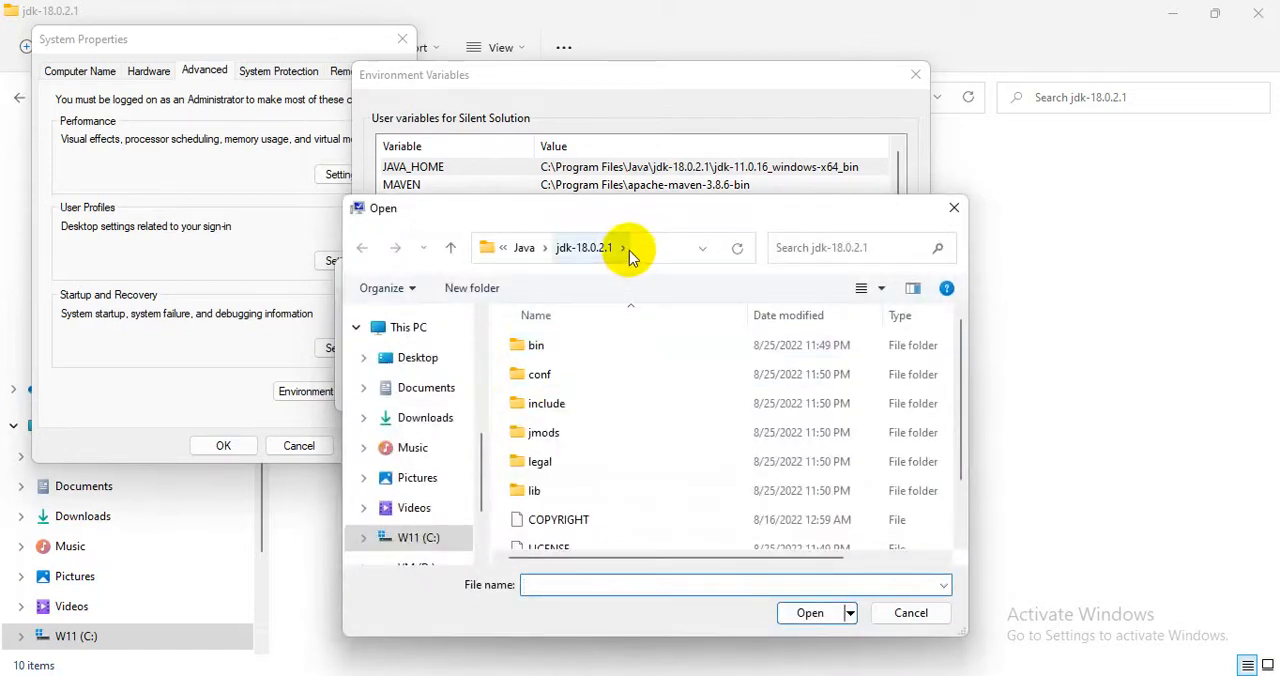
pyautogui.click(624, 249)
pyautogui.click(951, 212)
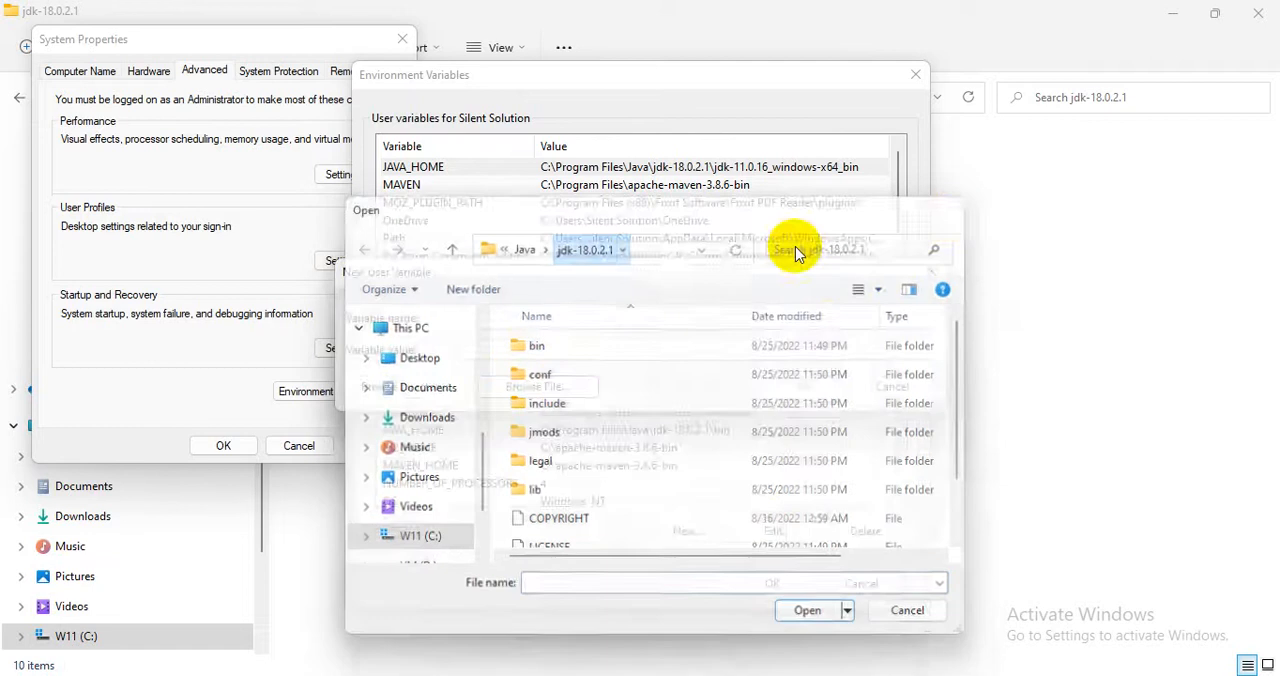
pyautogui.click(932, 273)
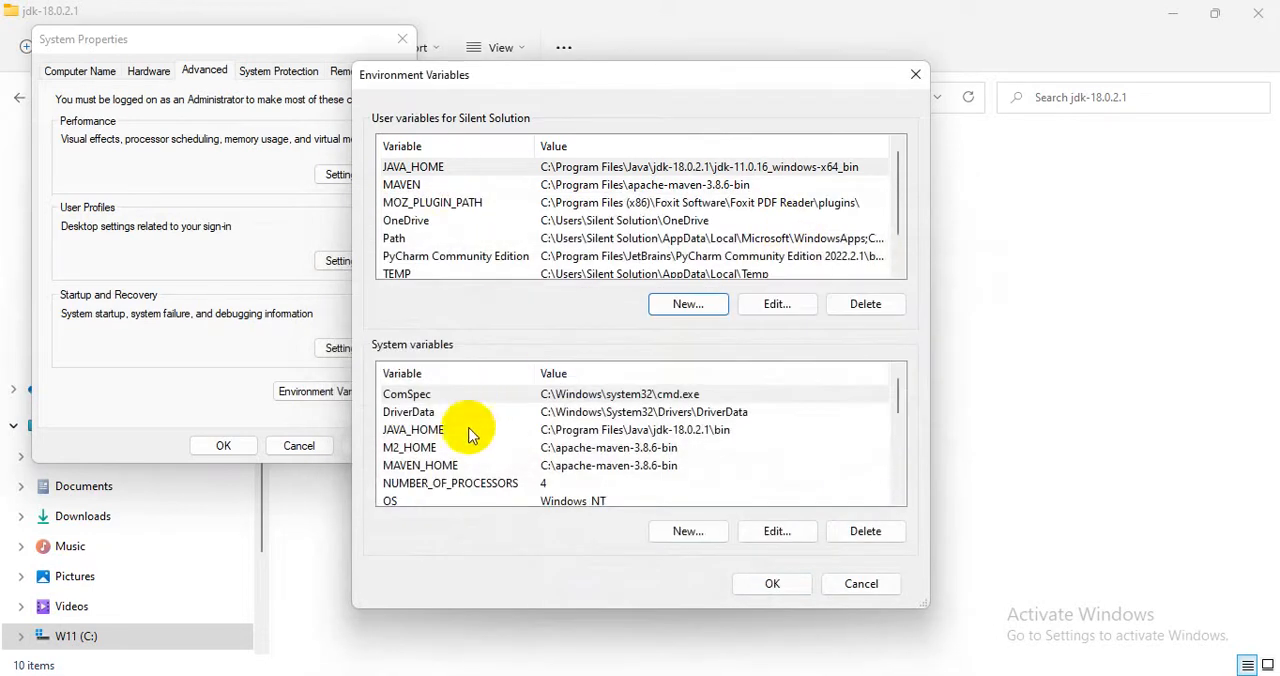
pyautogui.click(548, 431)
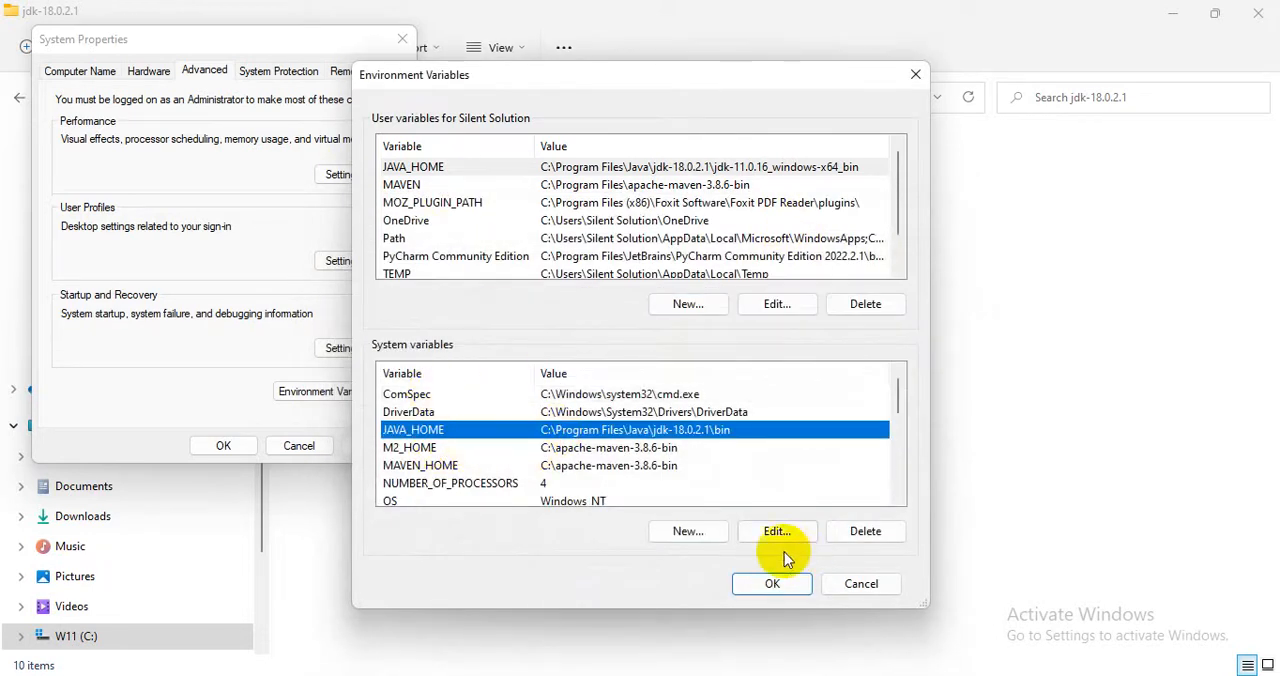
pyautogui.click(707, 535)
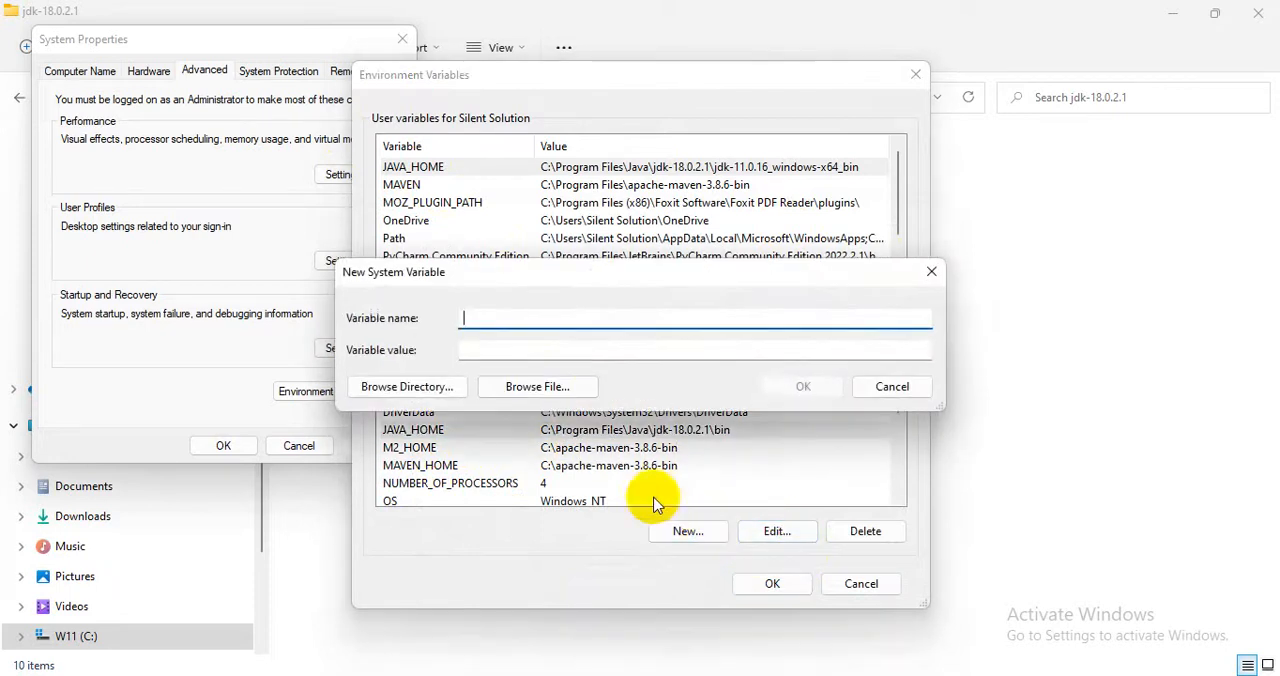
pyautogui.moveTo(673, 283); pyautogui.dragTo(872, 277)
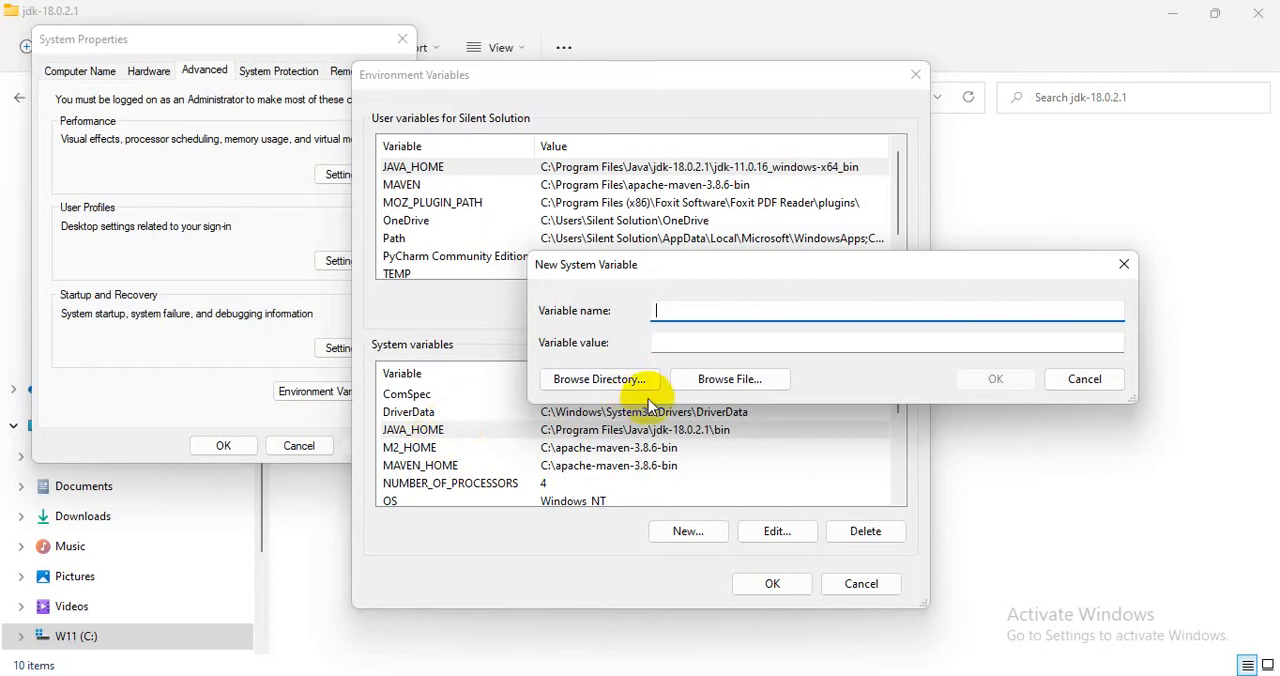
pyautogui.write('Java_hom')
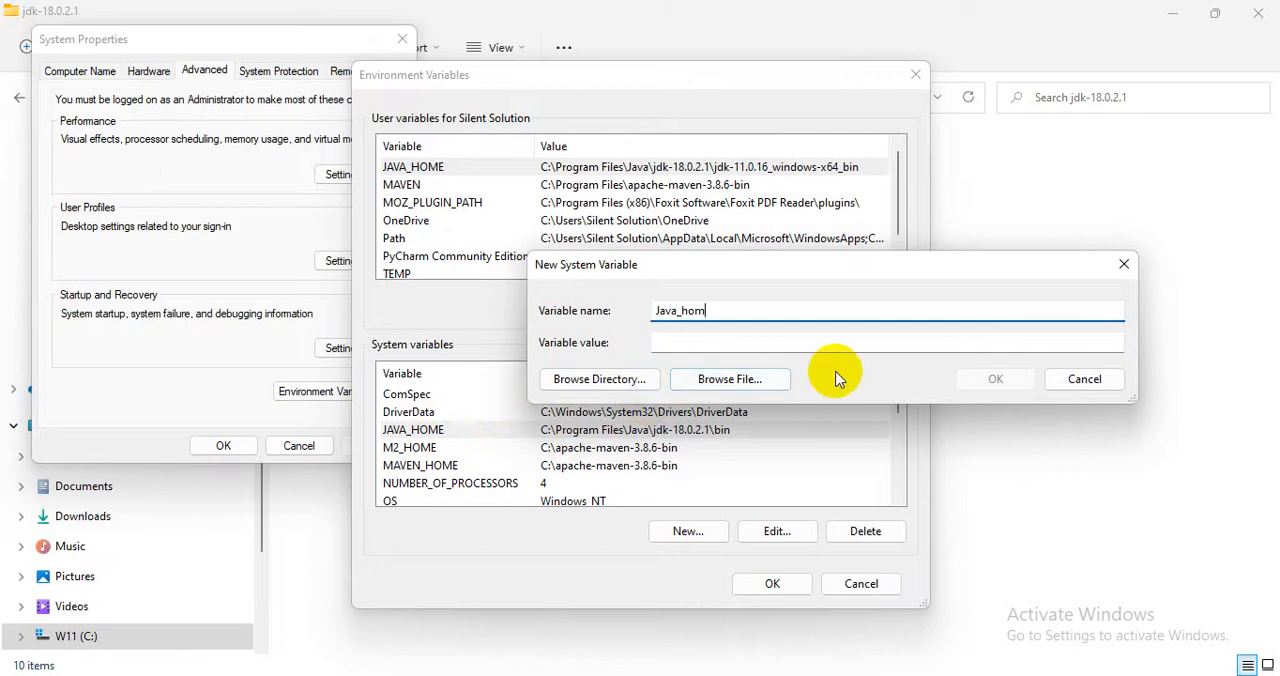
pyautogui.click(1121, 266)
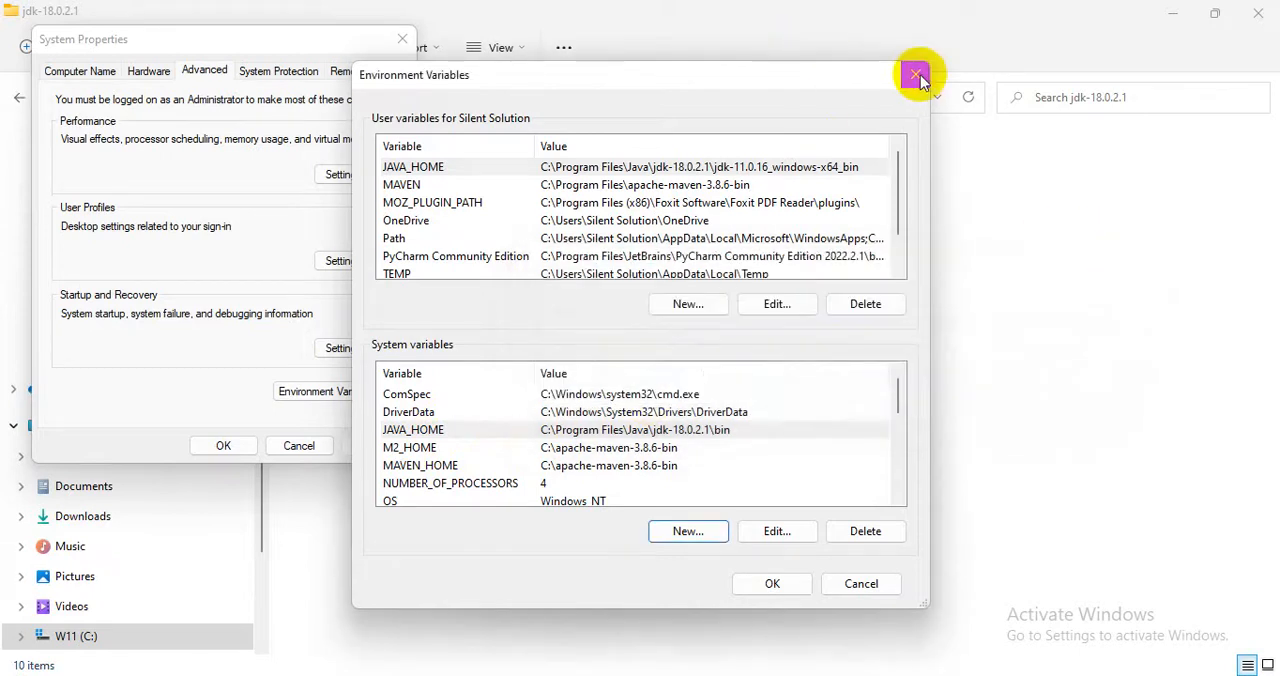
# Close the Environment Variables and System Properties dialogs and minimize the JDK folder window to return to the browser.
pyautogui.click(915, 74)
pyautogui.click(402, 39)
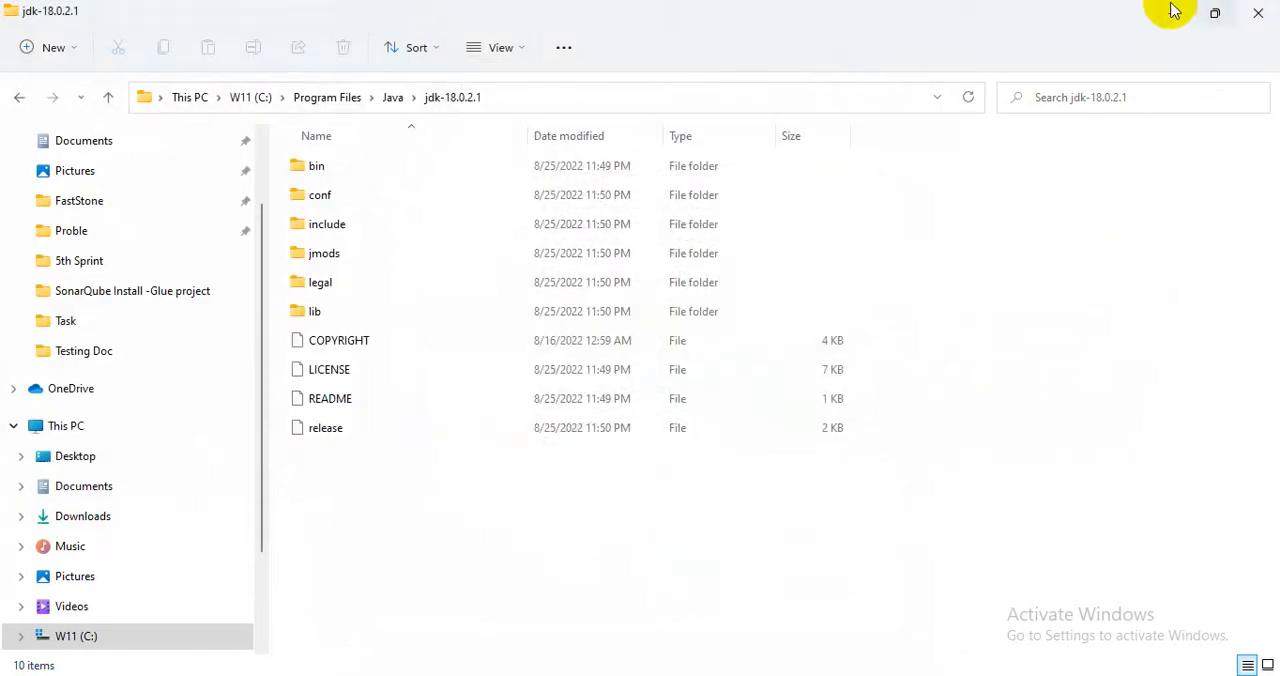
pyautogui.click(1172, 12)
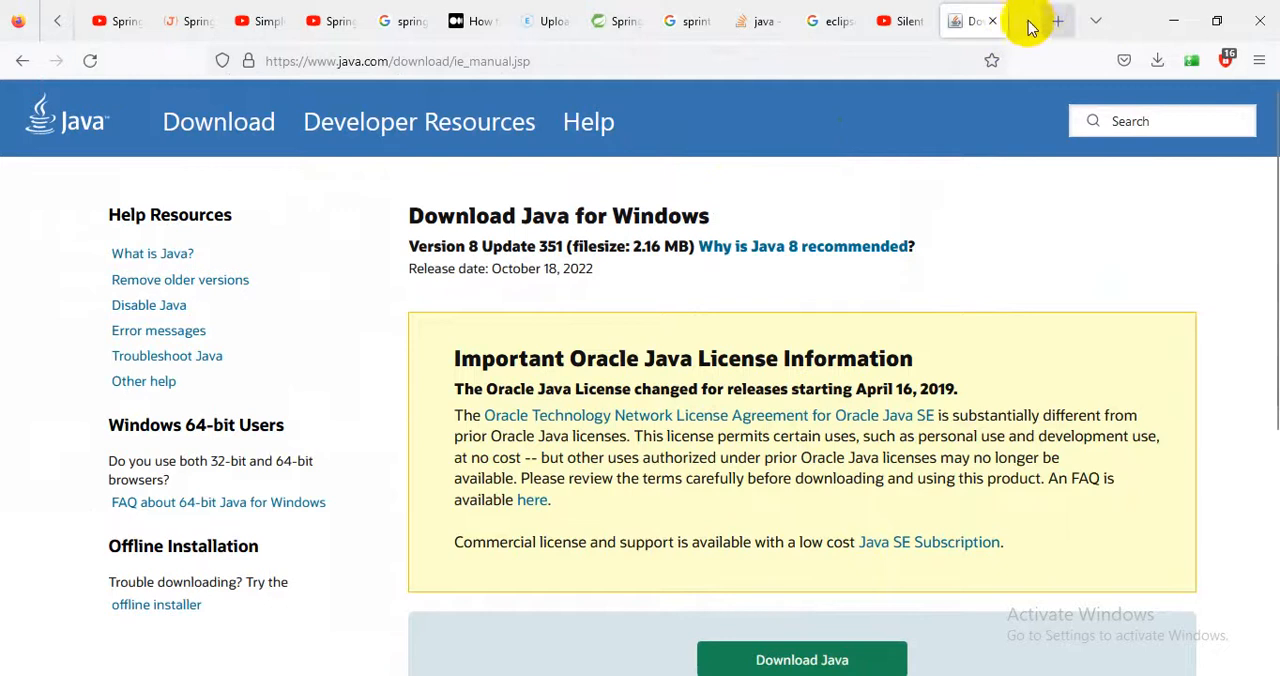
# Open Google in a new browser tab and search for "eclipse download".
pyautogui.click(1059, 22)
pyautogui.write('g')
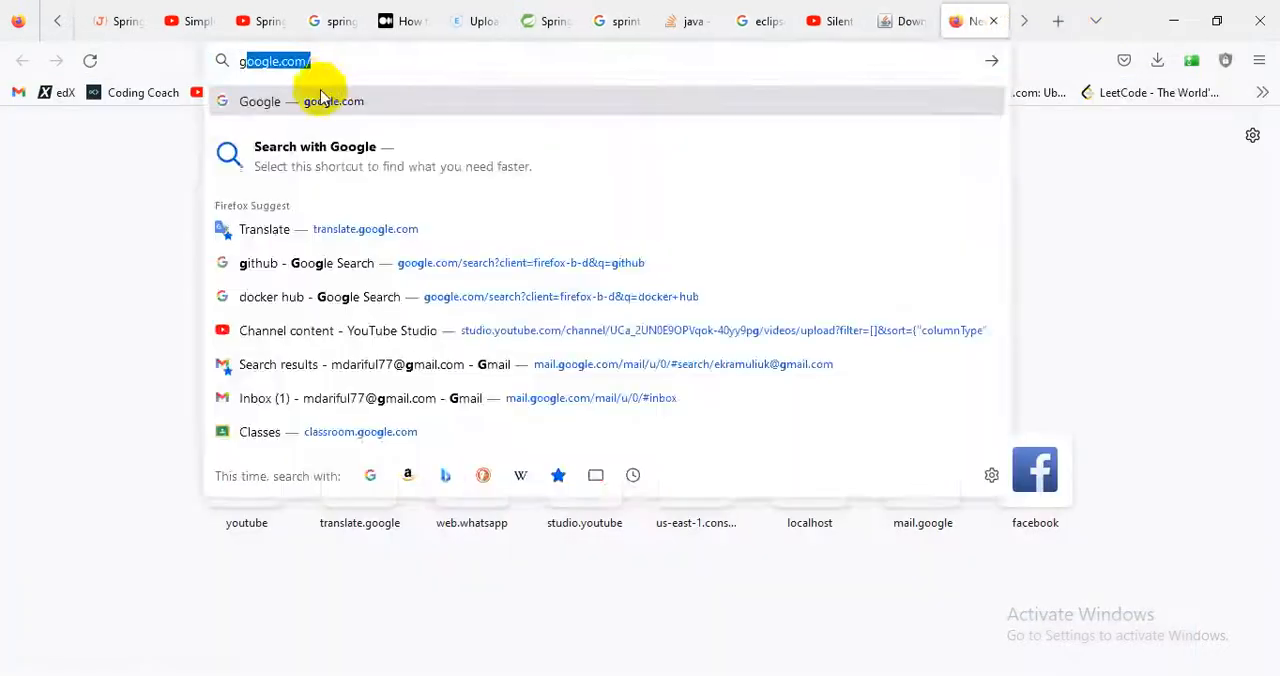
pyautogui.click(321, 98)
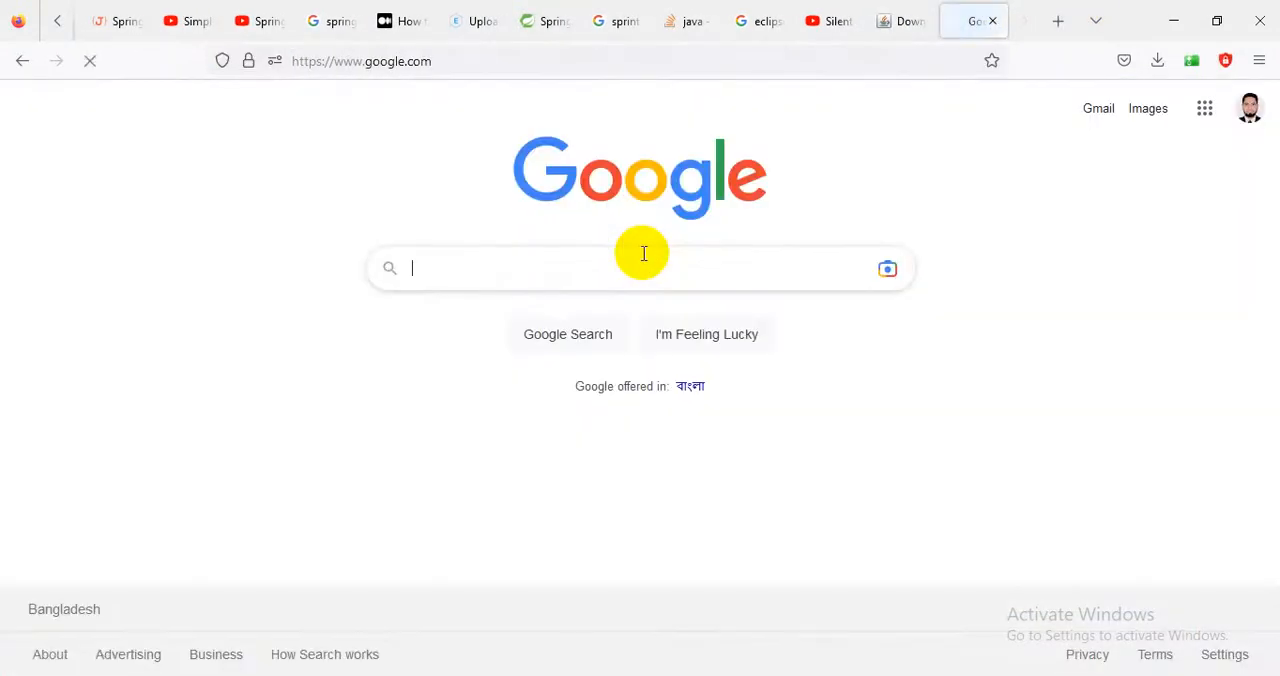
pyautogui.write('ec')
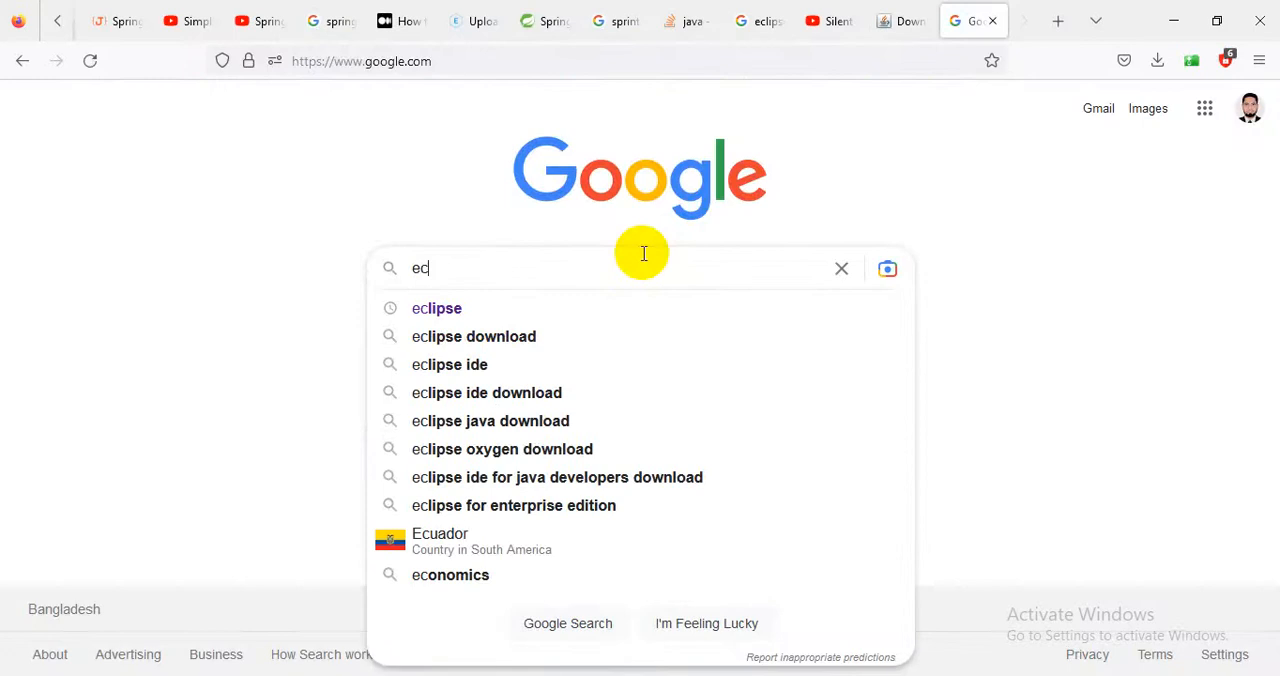
pyautogui.press('Down')
pyautogui.press('Down')
pyautogui.press('Return')
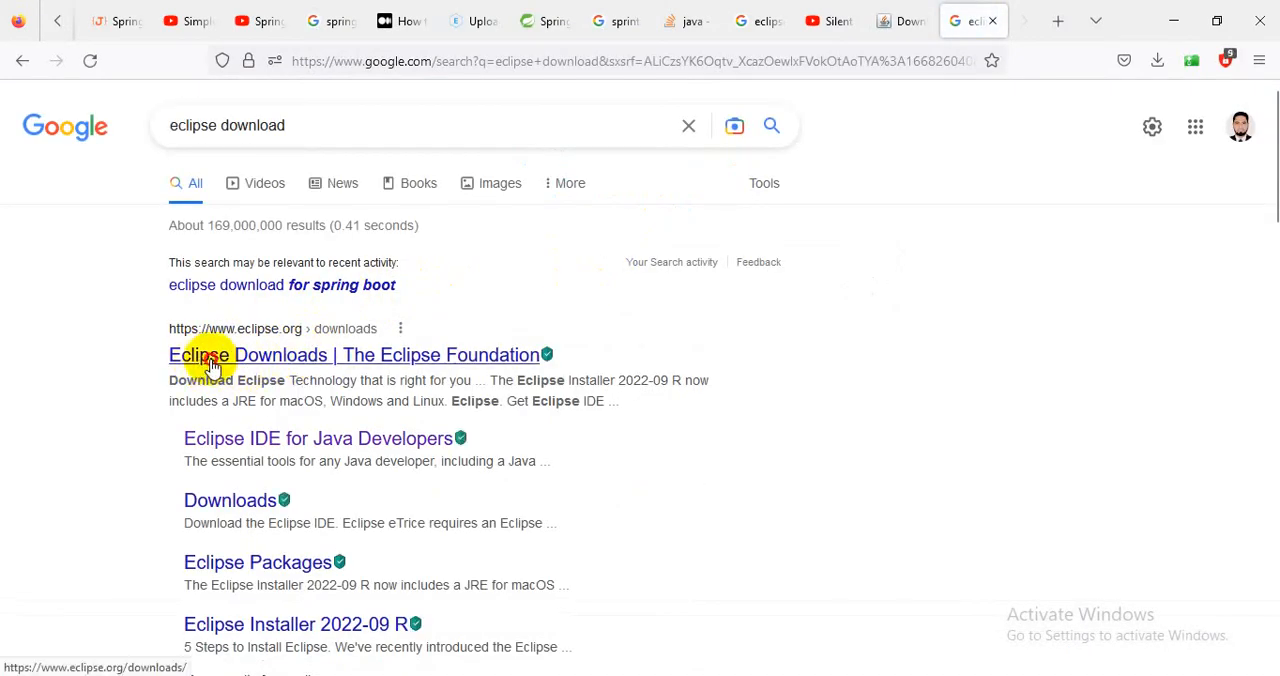
# Open the Eclipse Foundation downloads page and download the Eclipse IDE 2022-09 x86_64 installer, eclipse-inst-jre-win64.exe.
pyautogui.click(211, 366)
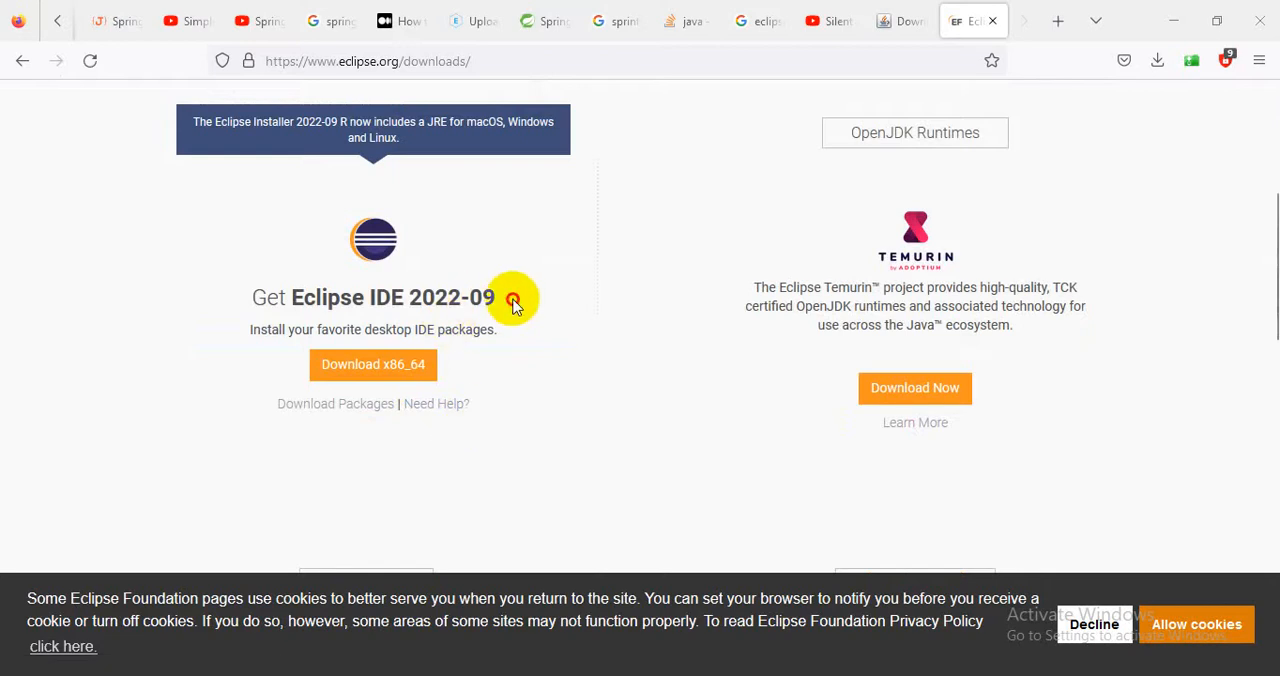
pyautogui.moveTo(508, 300); pyautogui.dragTo(166, 303)
pyautogui.click(370, 367)
pyautogui.click(361, 366)
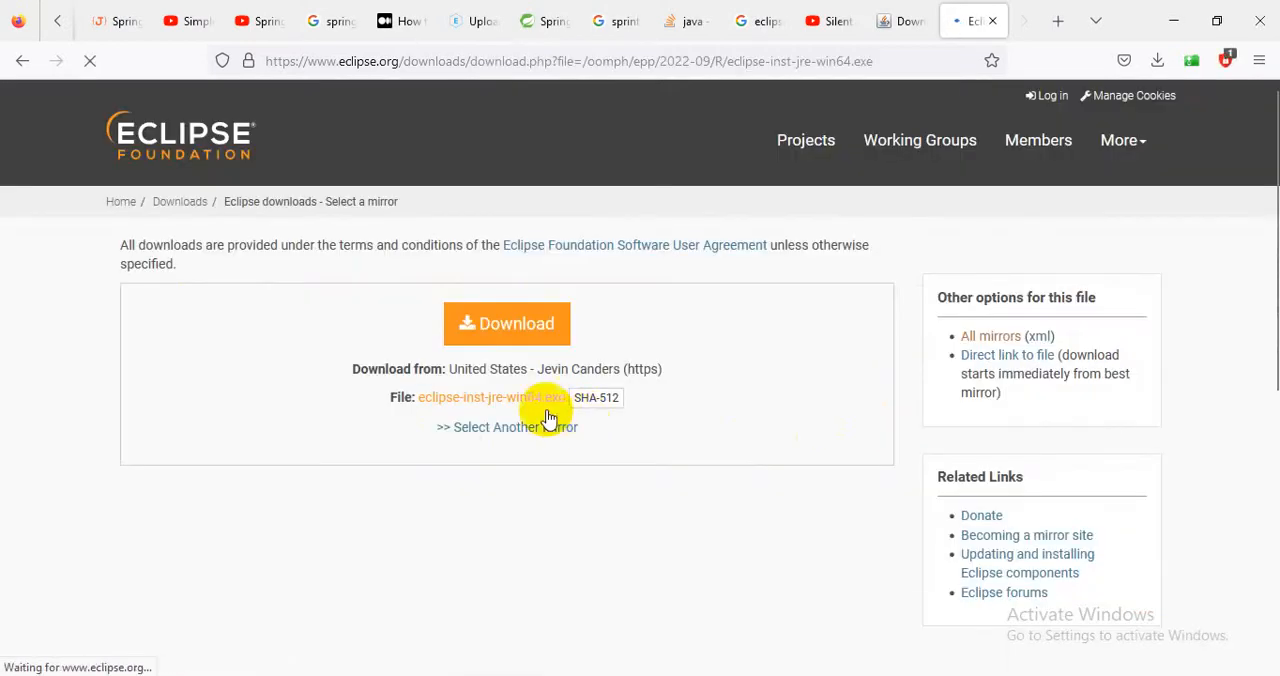
pyautogui.click(517, 333)
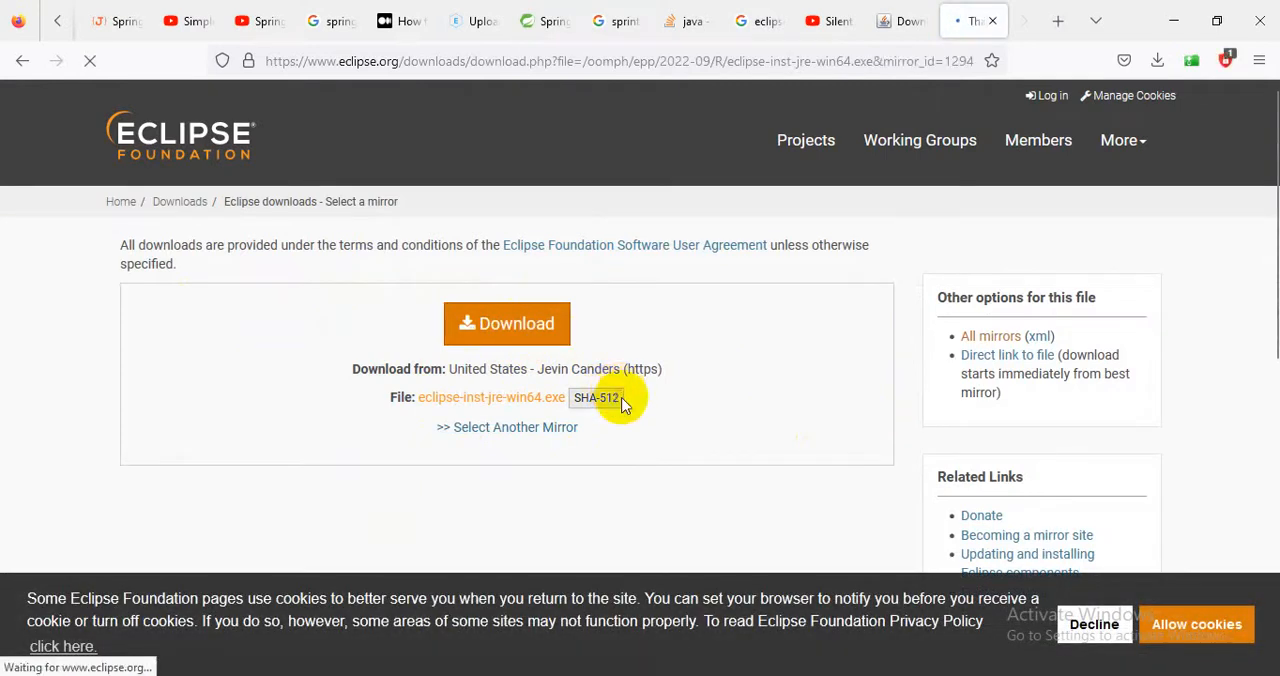
pyautogui.scroll(-1, 642, 535)
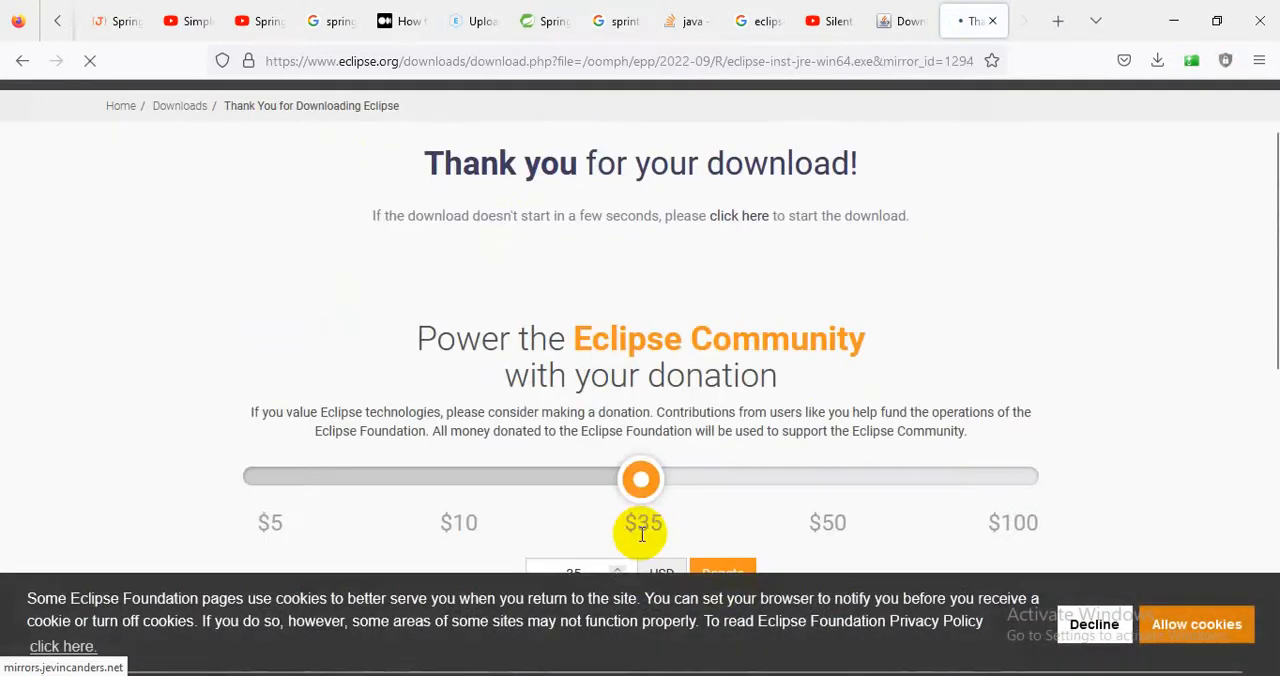
pyautogui.scroll(1, 780, 263)
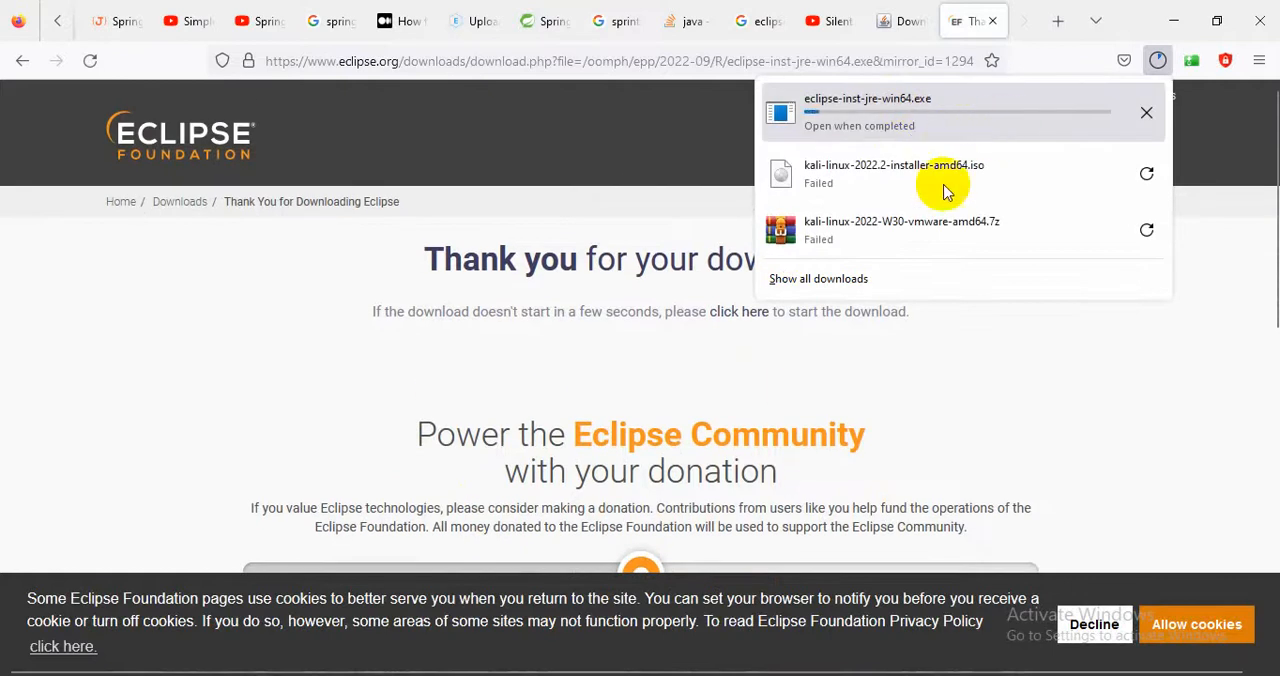
# Open the Silent Solution YouTube video on fixing "Failed to find compatible java version (11 or 17)" and read its full description.
pyautogui.click(830, 21)
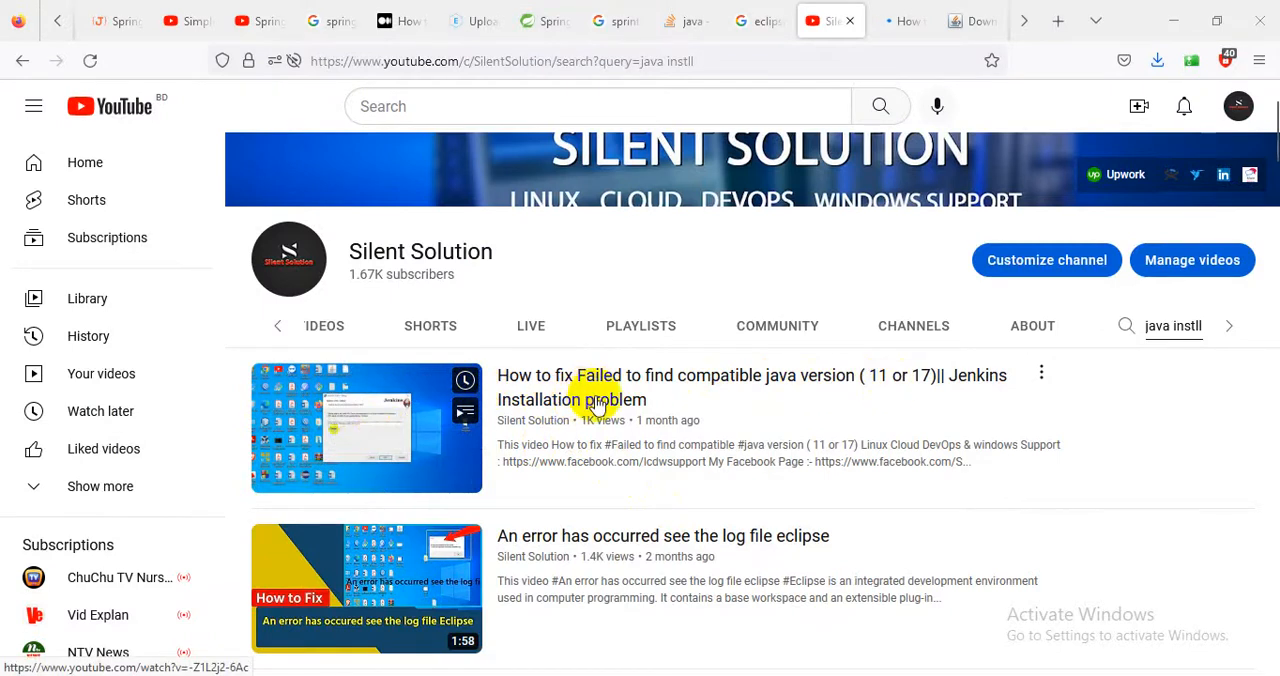
pyautogui.click(906, 21)
pyautogui.click(105, 525)
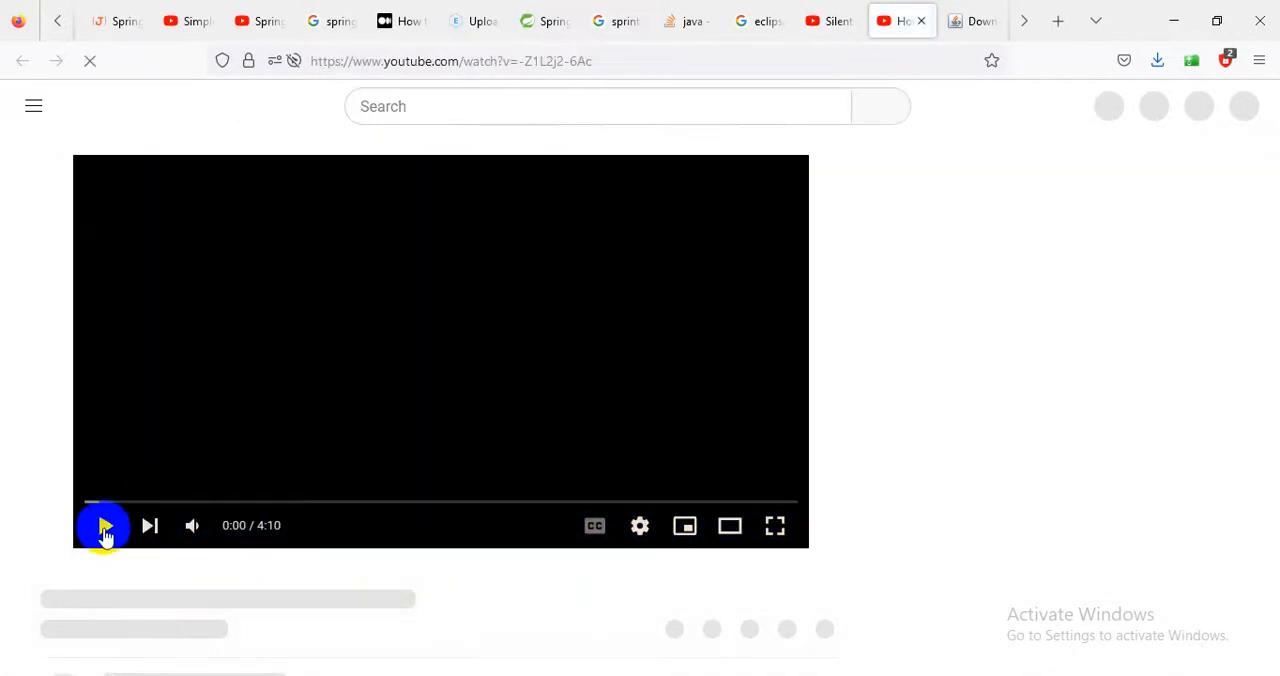
pyautogui.scroll(-3, 532, 424)
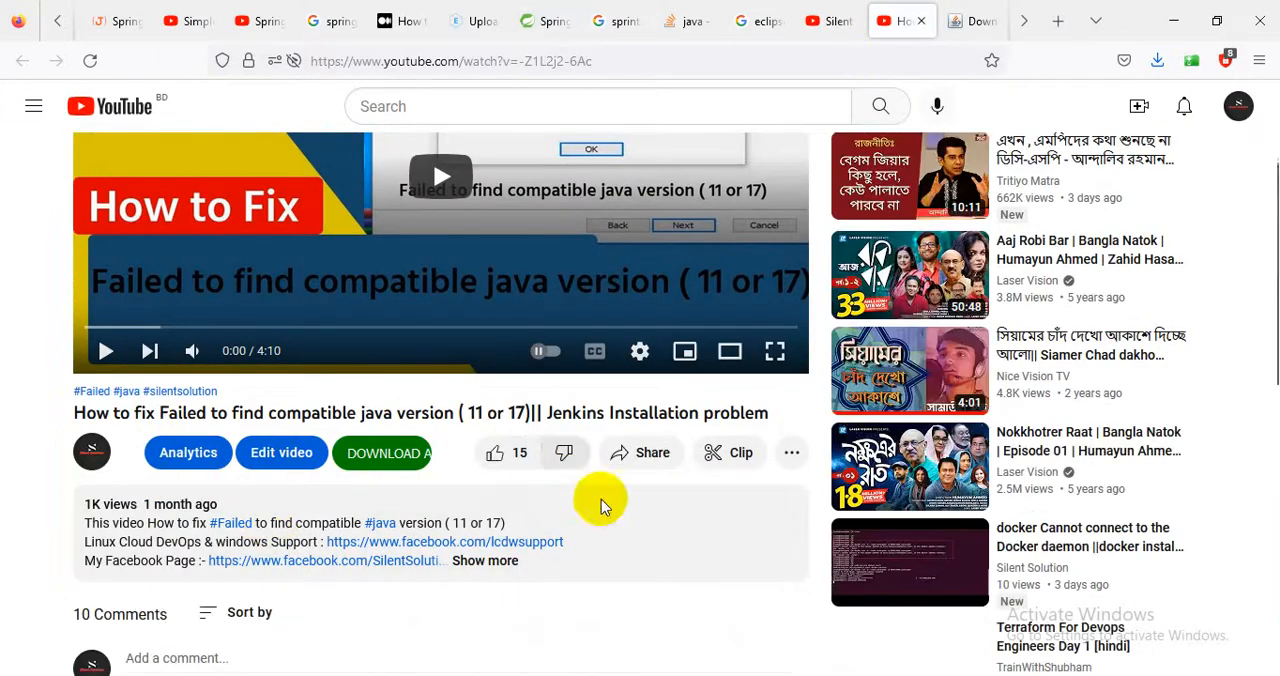
pyautogui.click(486, 561)
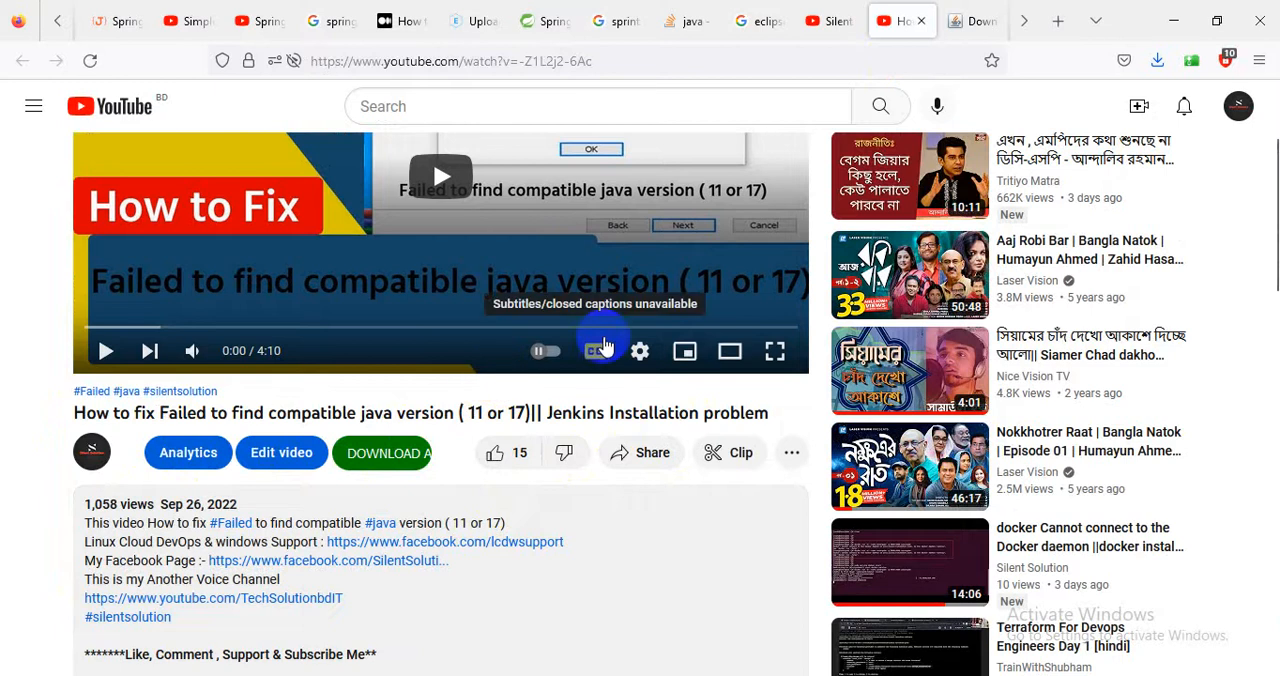
pyautogui.scroll(-5, 429, 374)
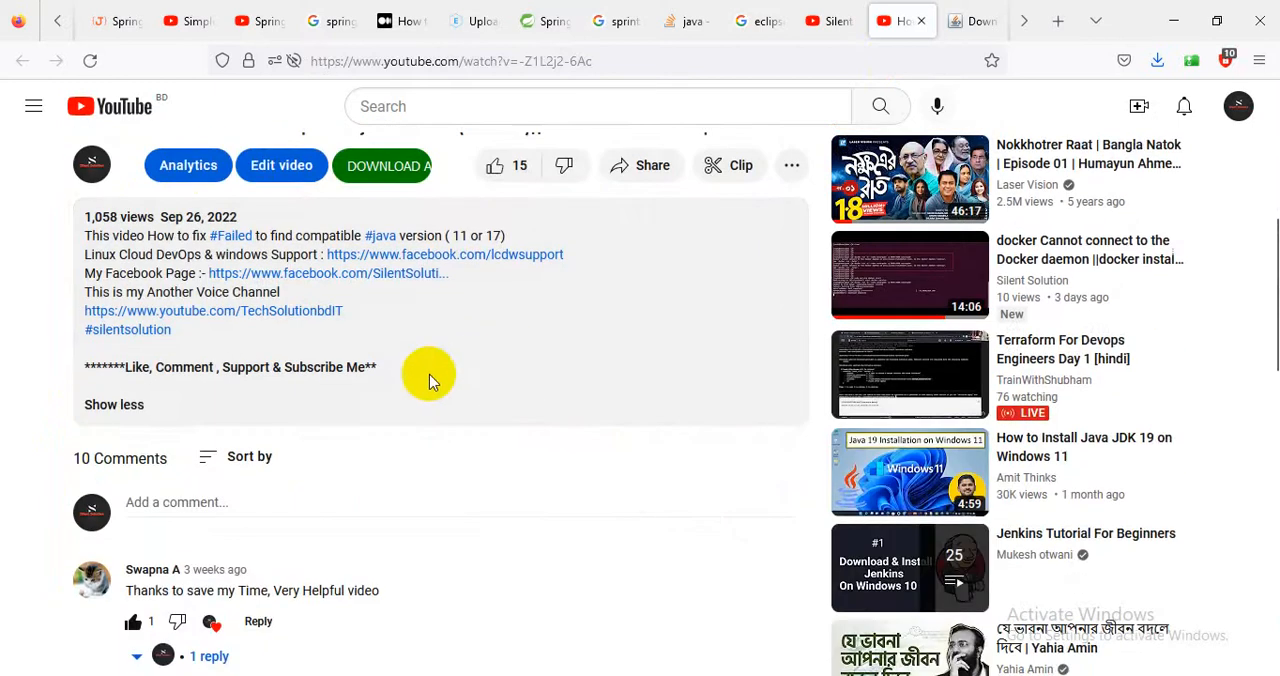
pyautogui.scroll(7, 414, 395)
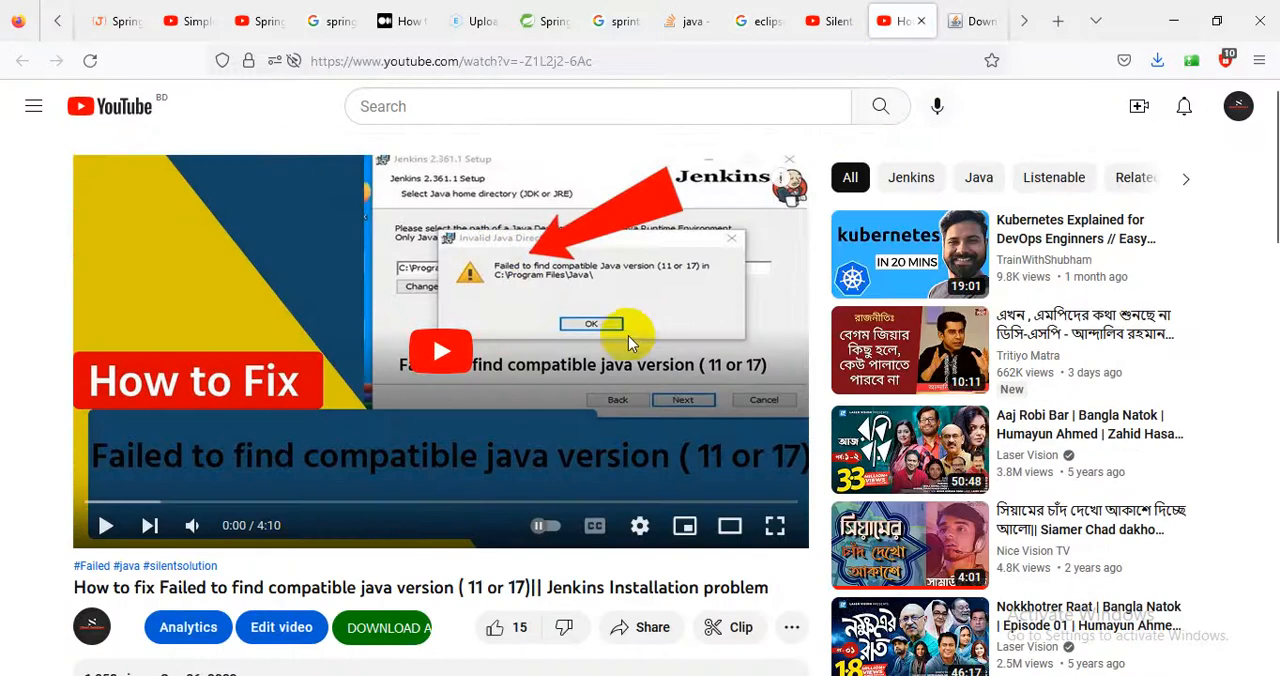
# Show the downloaded eclipse-inst-jre-win64.exe in its folder, maximize the folder window and launch the installer.
pyautogui.click(983, 22)
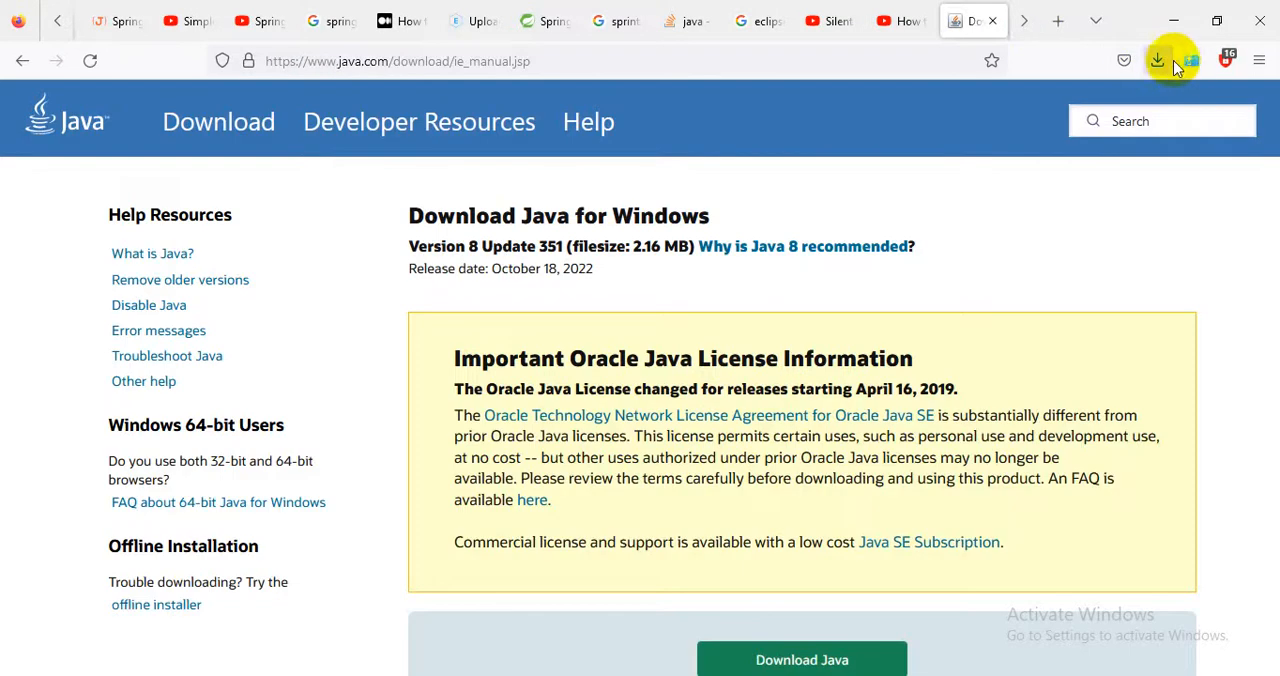
pyautogui.click(1157, 60)
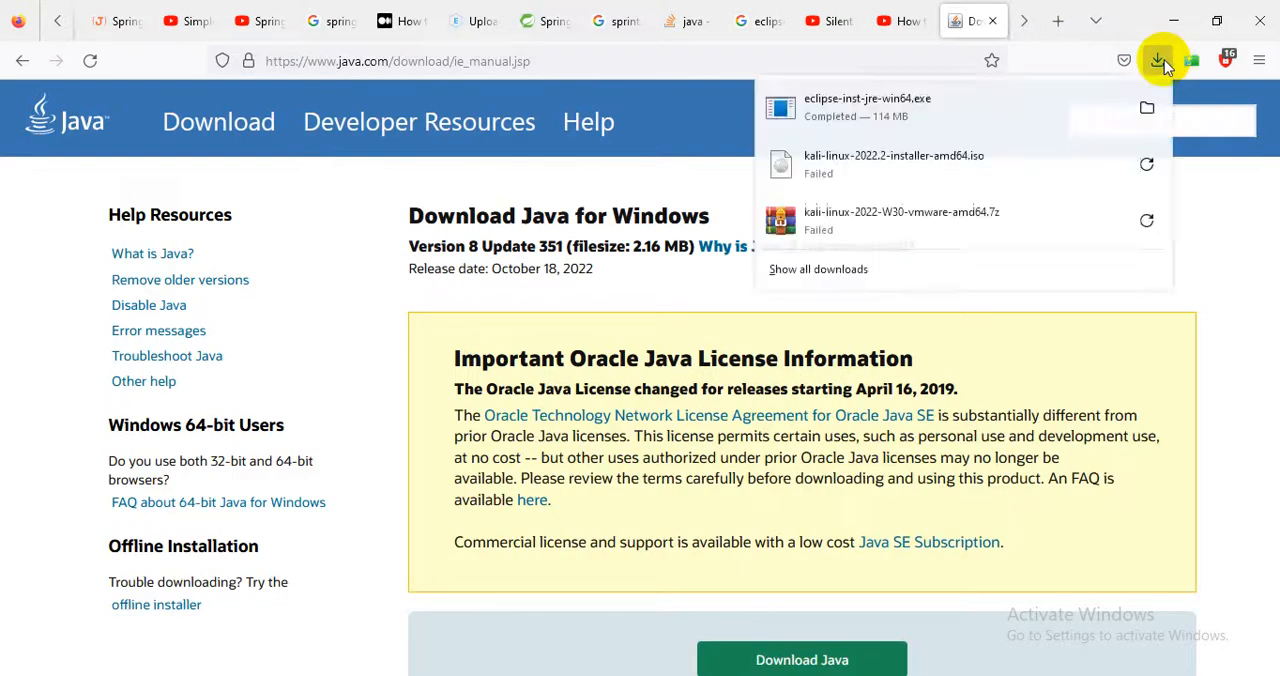
pyautogui.click(1147, 110)
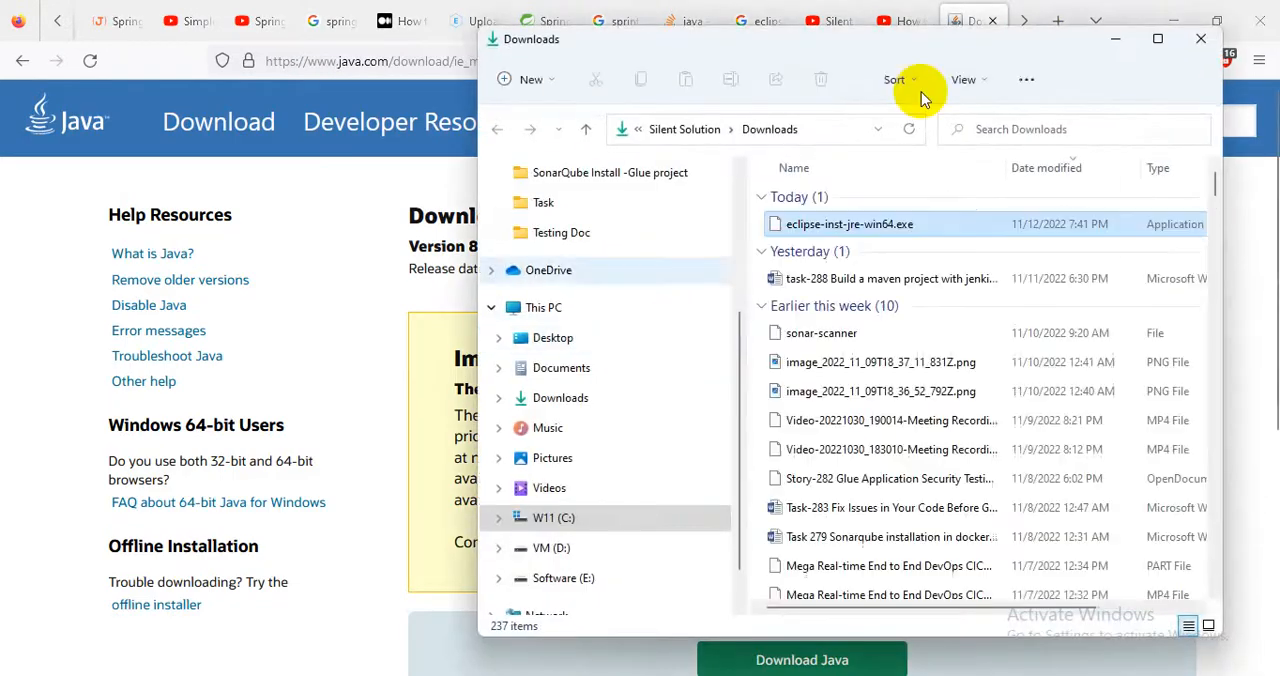
pyautogui.click(1154, 42)
pyautogui.rightClick(378, 191)
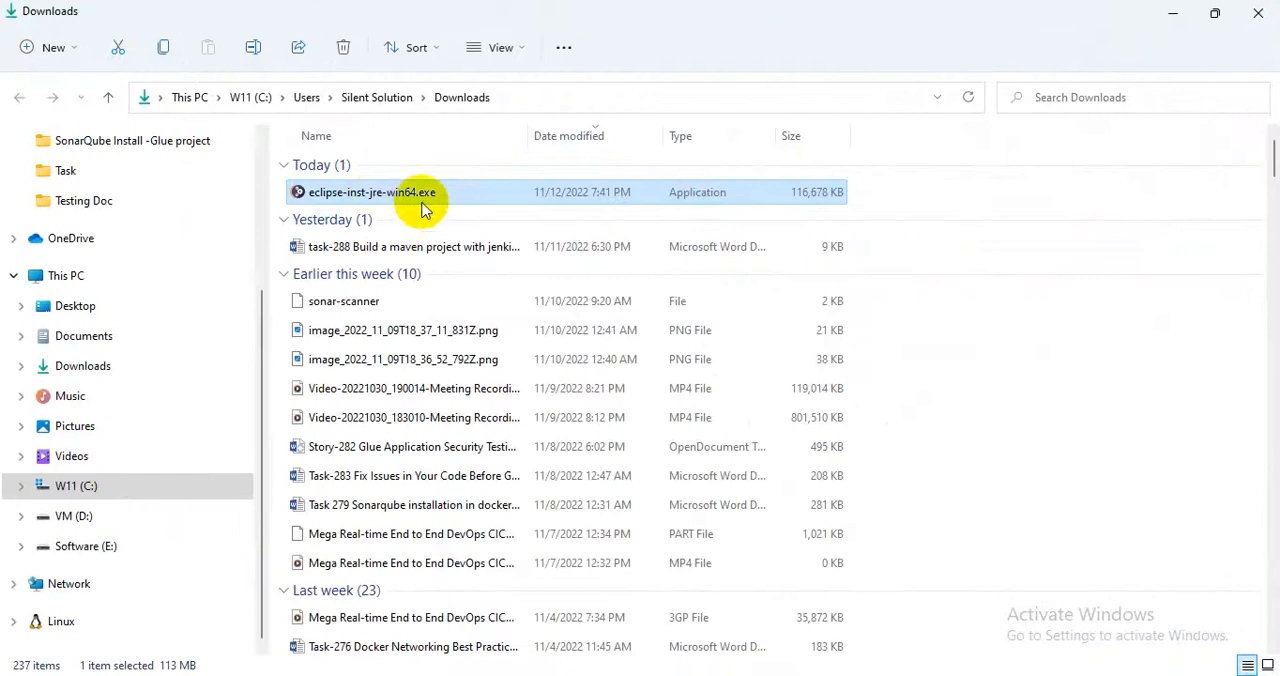
pyautogui.click(415, 284)
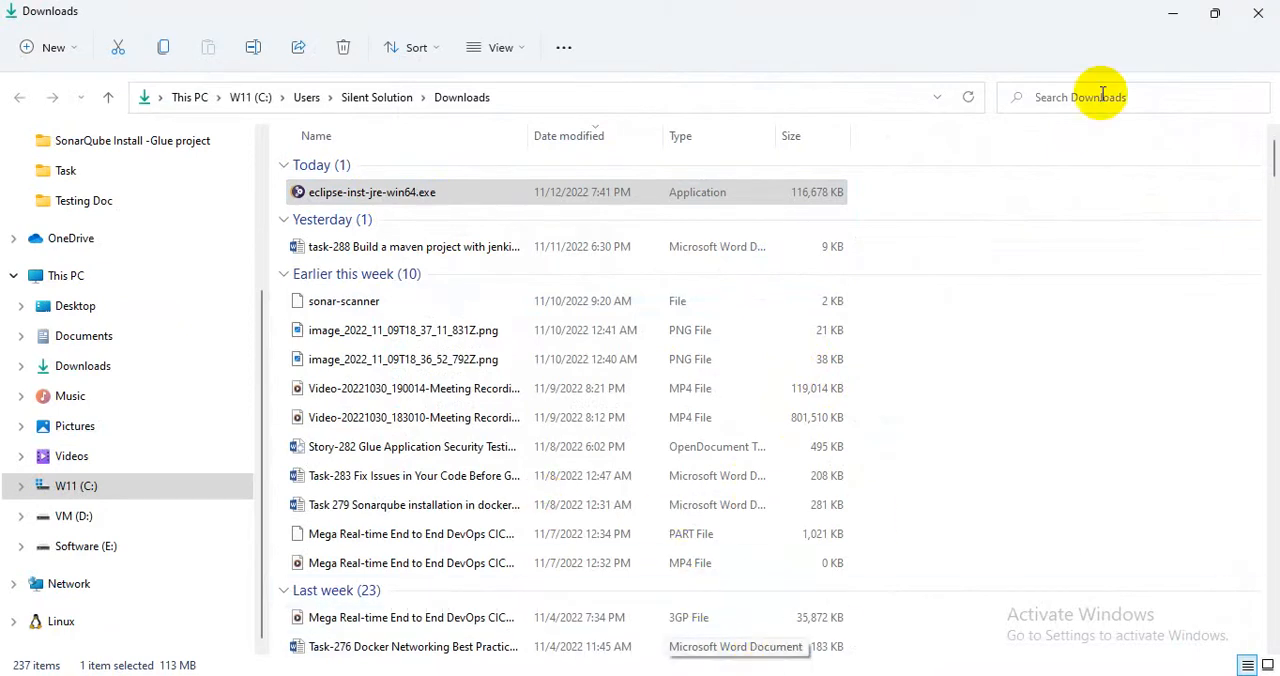
# Minimize the Downloads folder and browser windows, review the installation outline in Notepad, and minimize Notepad.
pyautogui.click(1174, 13)
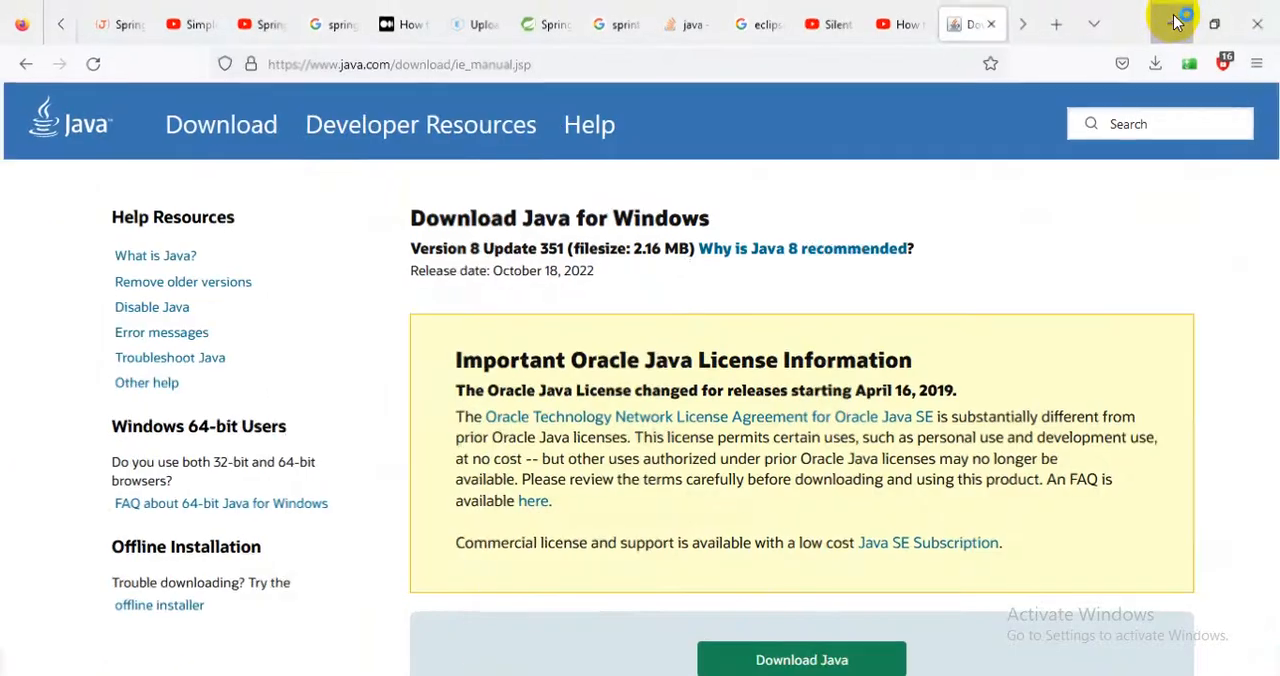
pyautogui.click(1174, 22)
pyautogui.click(1178, 20)
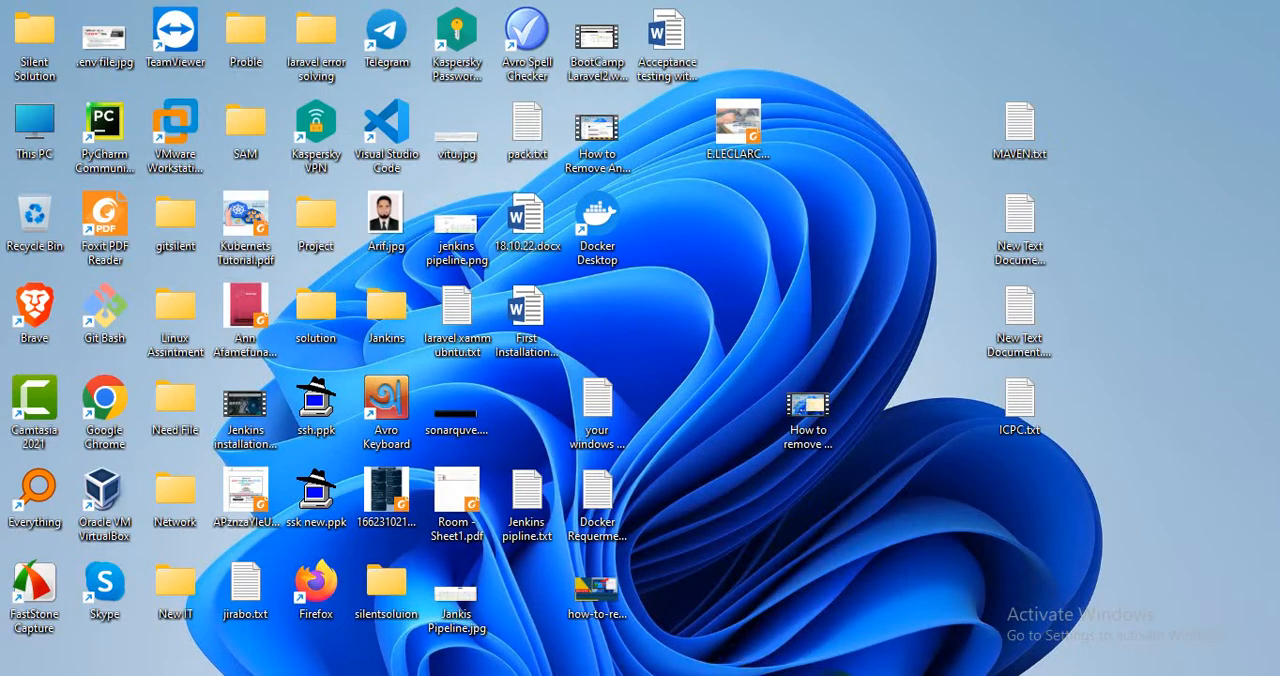
pyautogui.click(780, 675)
pyautogui.moveTo(466, 203); pyautogui.dragTo(4, 113)
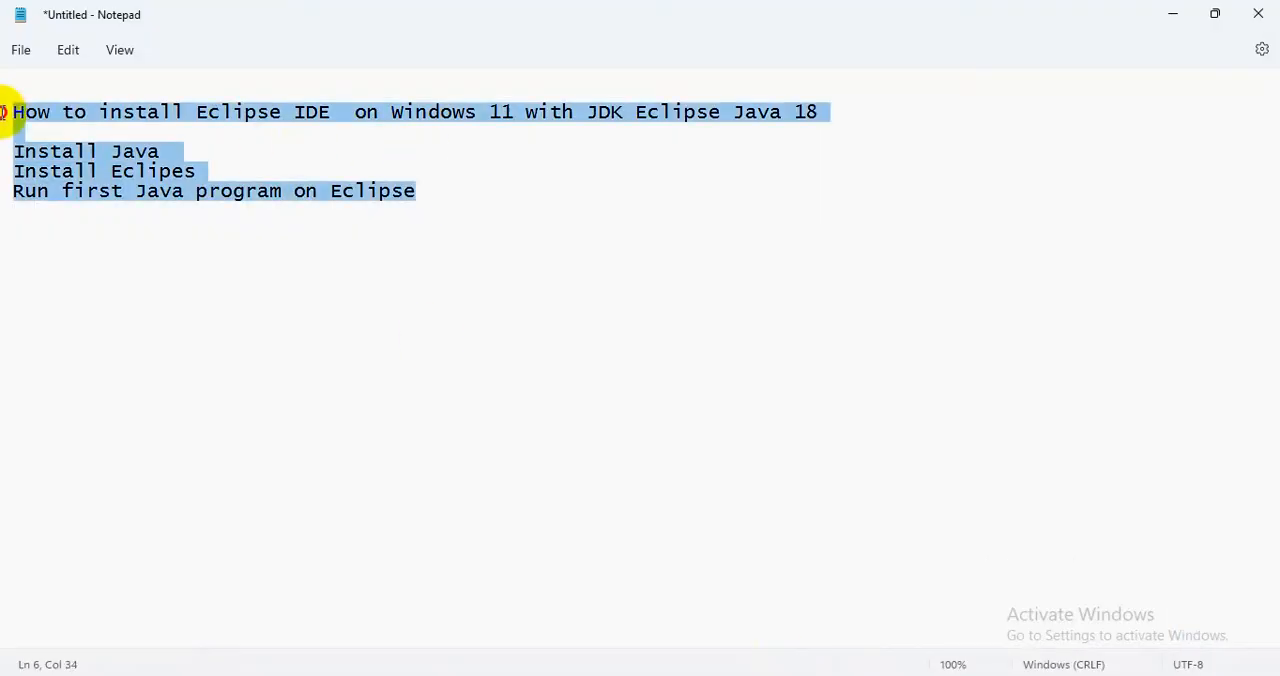
pyautogui.click(1063, 140)
pyautogui.click(1178, 20)
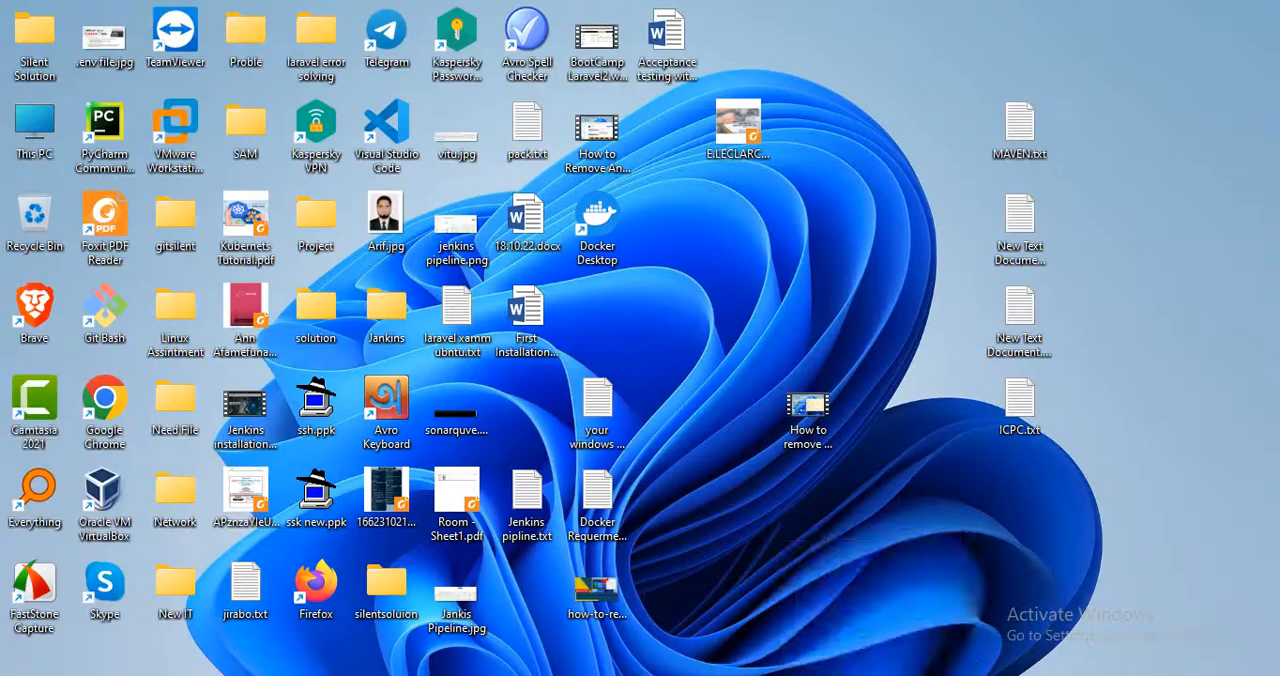
# Switch to the browser to view the compatible Java version video, and minimize the browser to return to the desktop.
pyautogui.moveTo(876, 675)
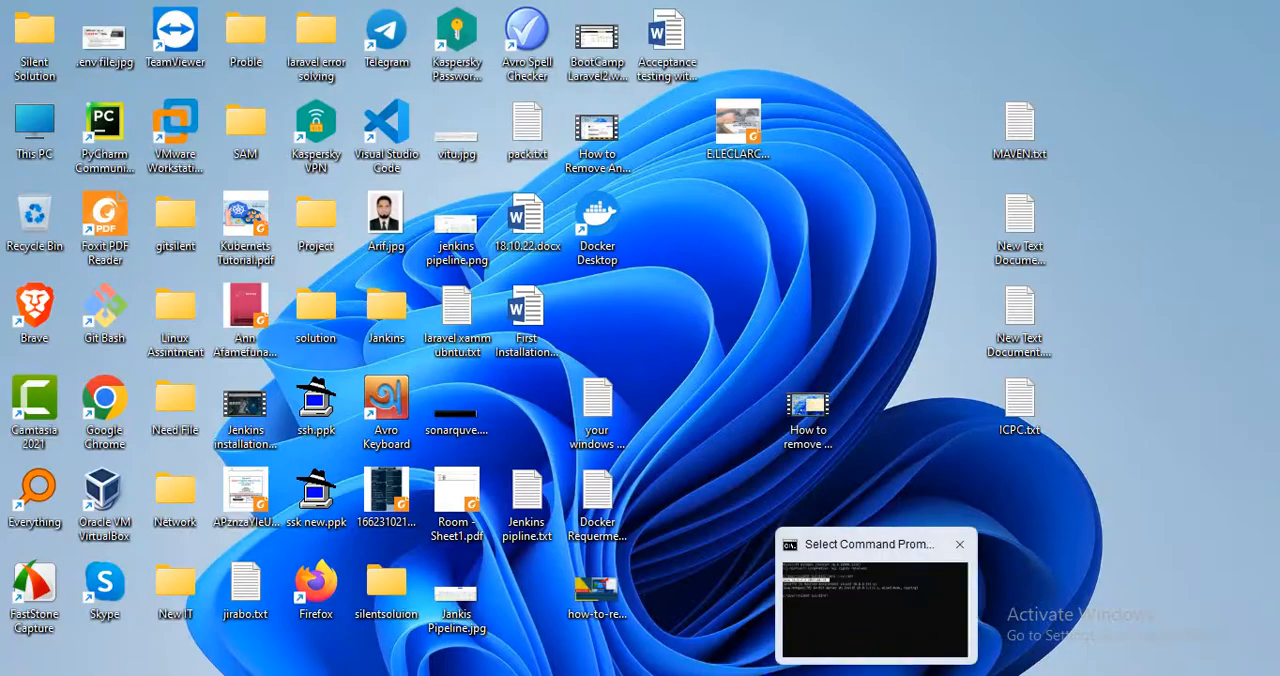
pyautogui.click(752, 675)
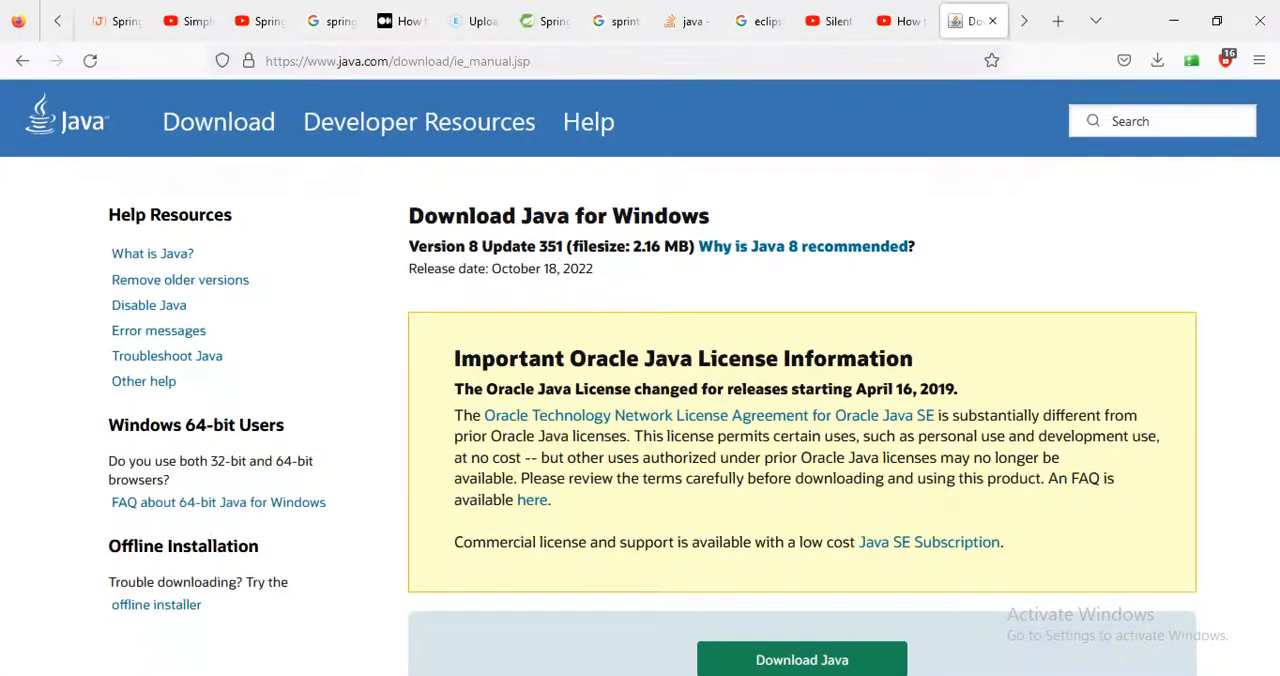
pyautogui.click(752, 675)
pyautogui.click(752, 675)
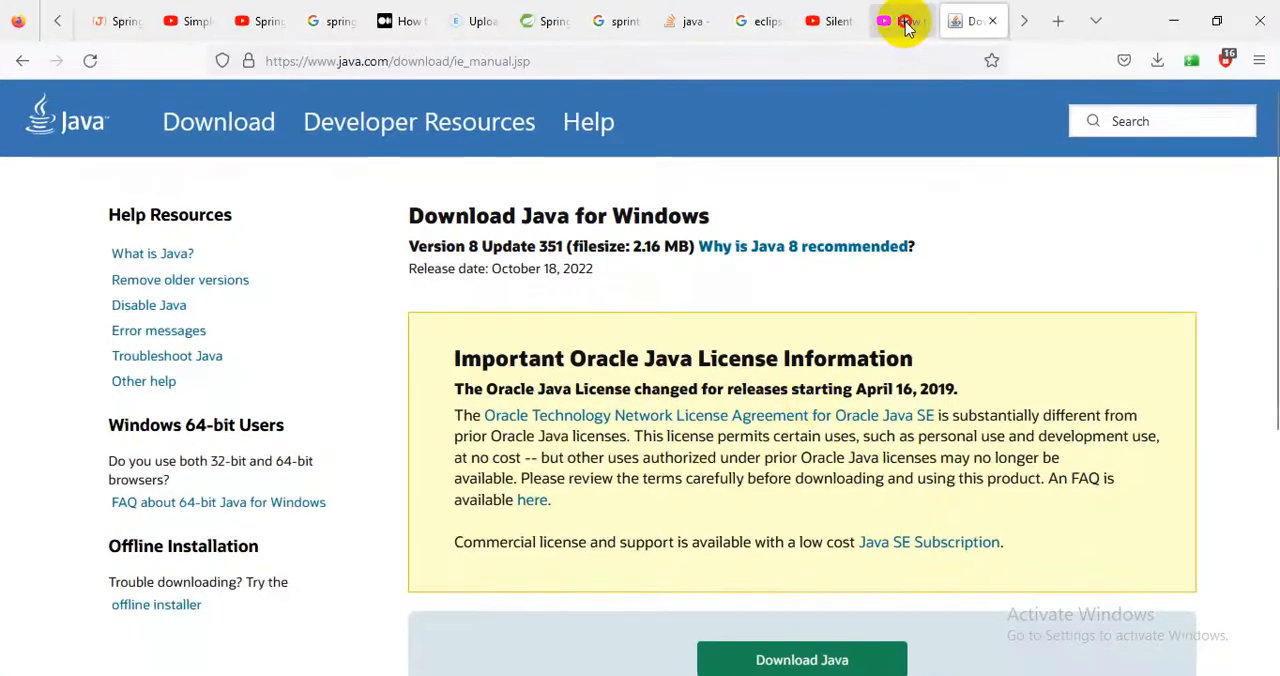
pyautogui.click(895, 22)
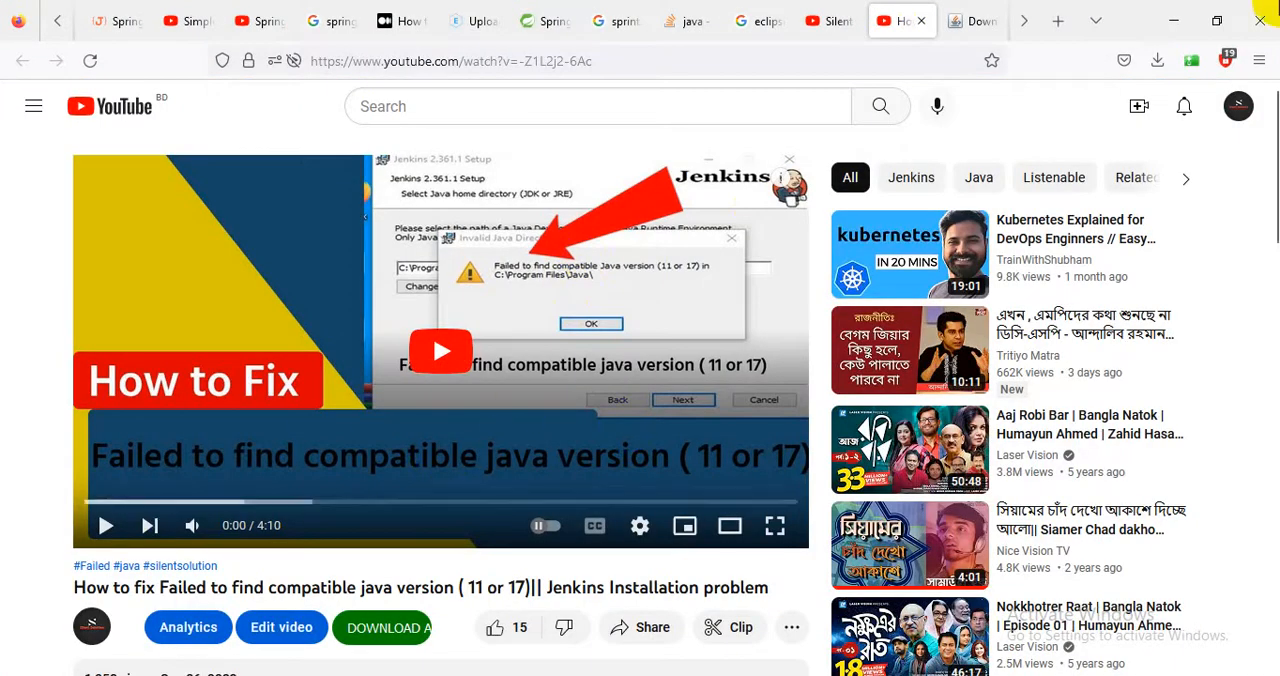
pyautogui.click(1175, 21)
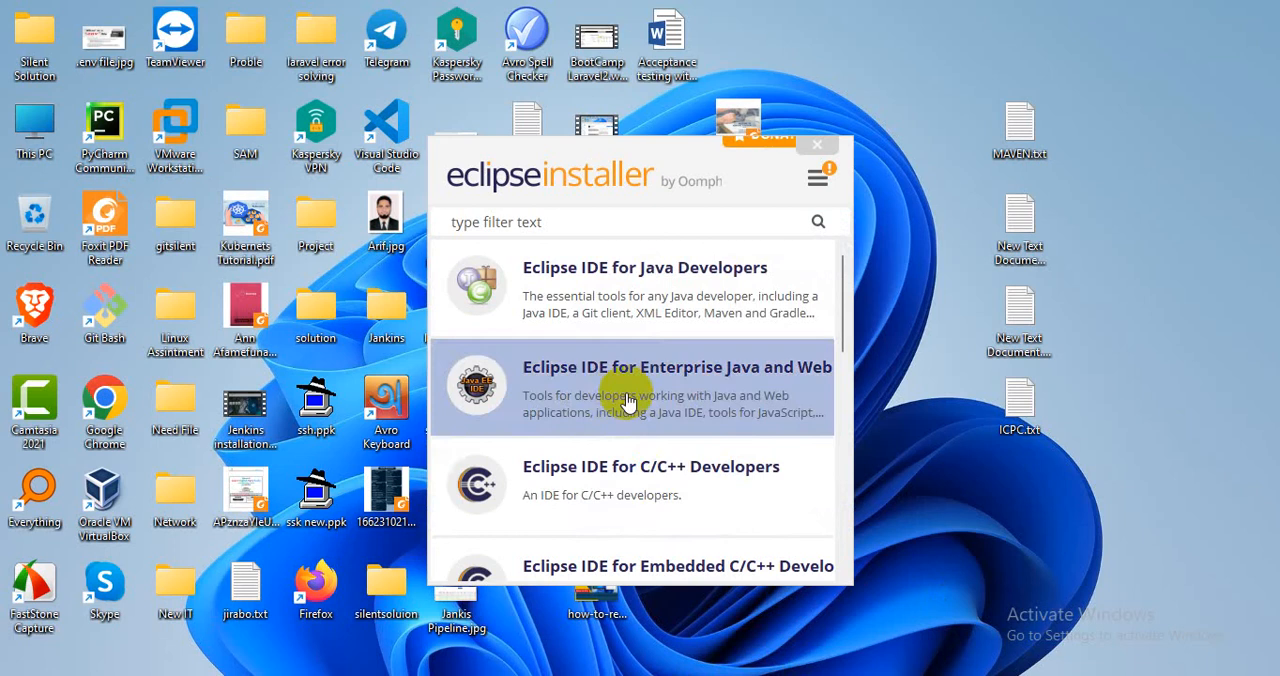
# Examine the packages offered in the Eclipse Installer, from Eclipse IDE for Java Developers to Eclipse IDE for Scout Developers.
pyautogui.scroll(-1, 752, 415)
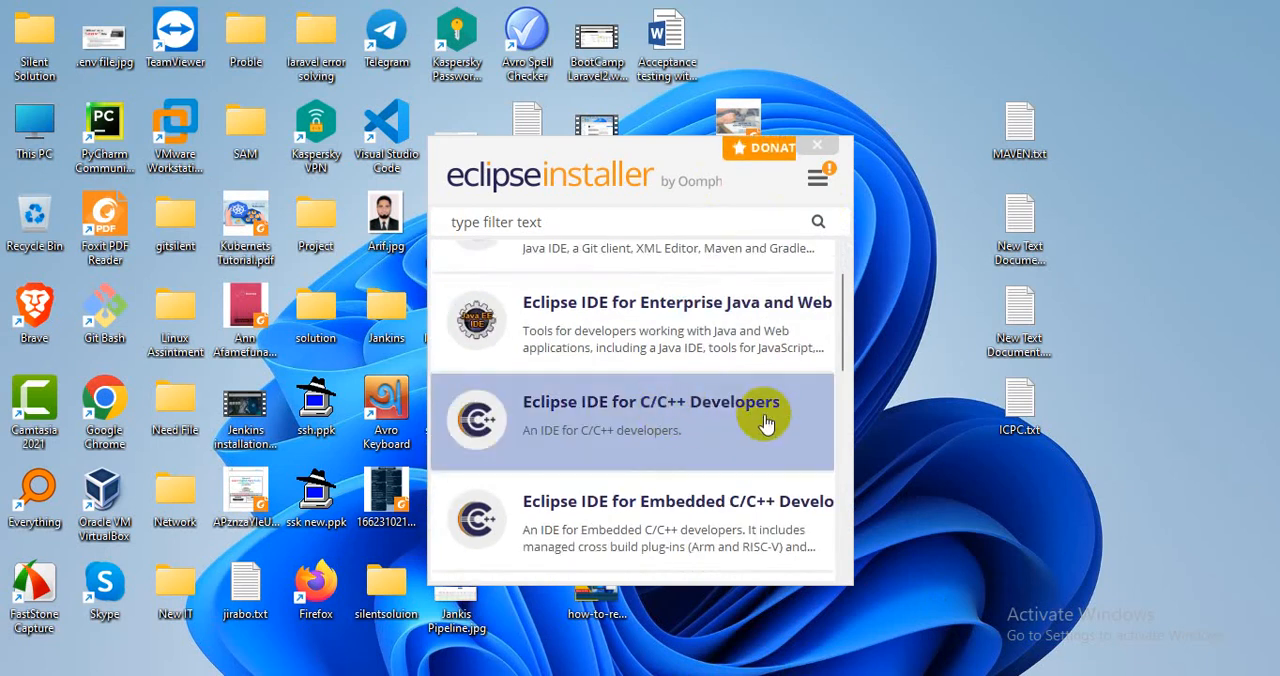
pyautogui.scroll(-1, 740, 440)
pyautogui.scroll(-1, 728, 478)
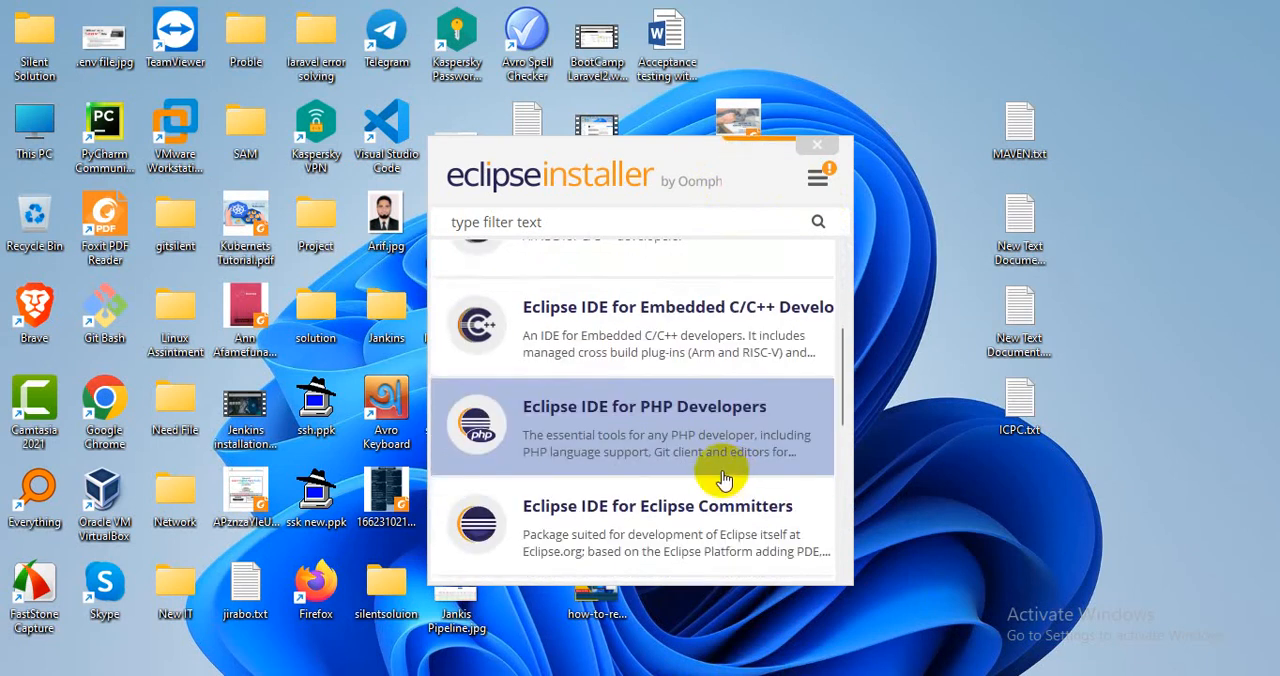
pyautogui.scroll(-3, 724, 480)
pyautogui.scroll(-2, 720, 480)
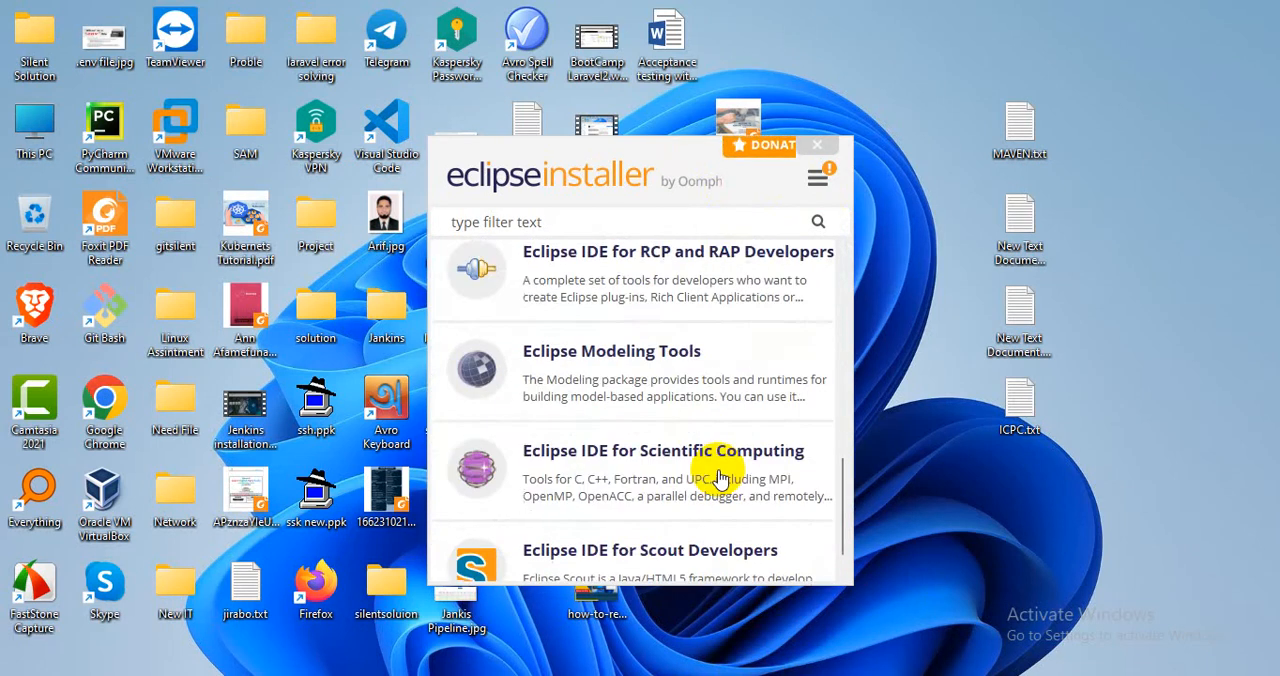
pyautogui.scroll(10, 722, 475)
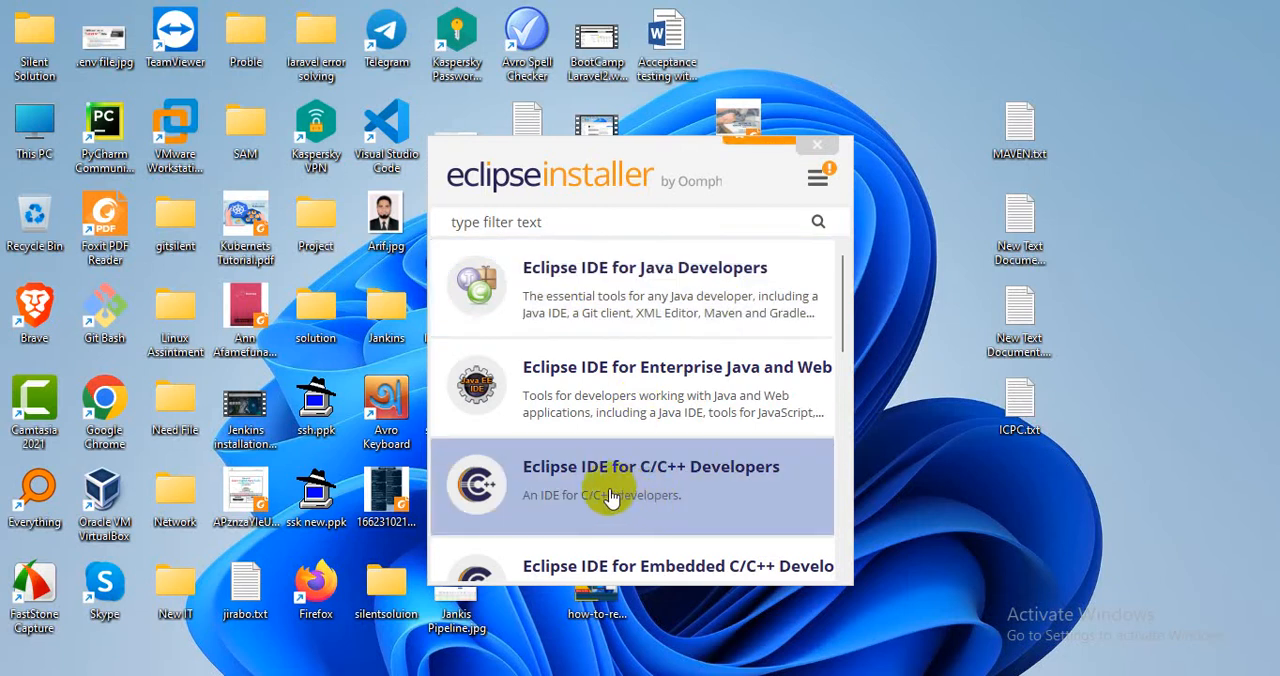
pyautogui.scroll(-1, 705, 545)
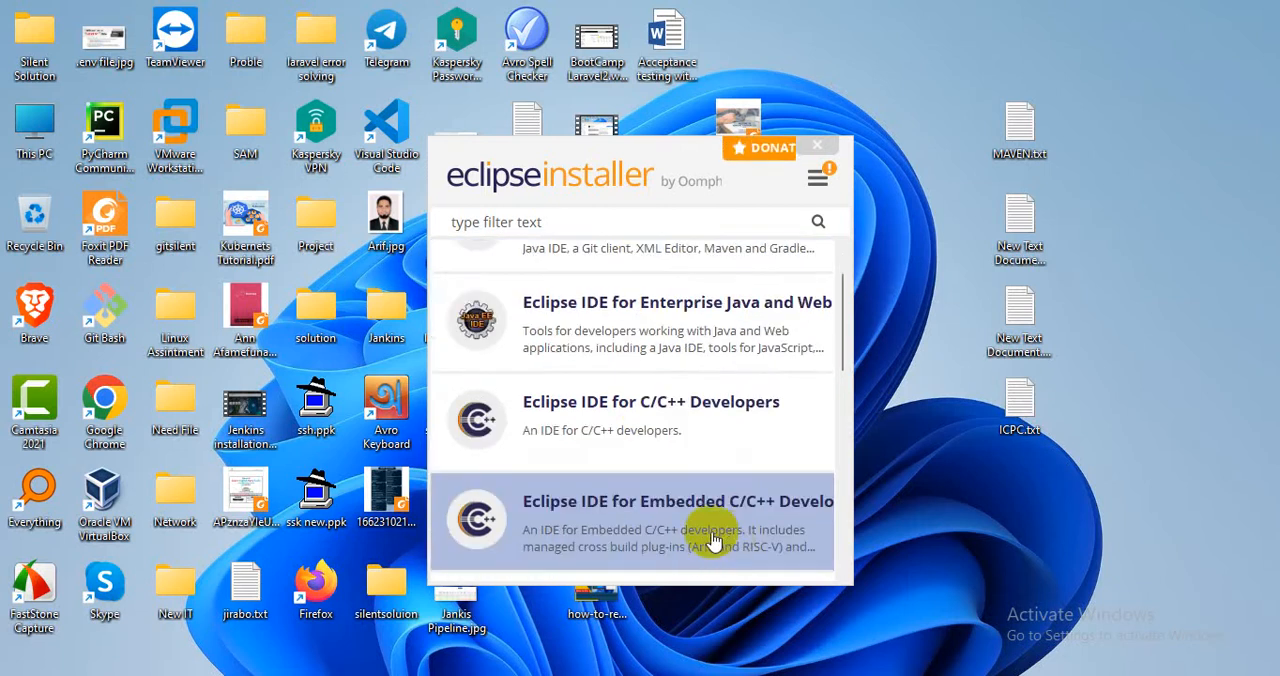
pyautogui.scroll(1, 685, 520)
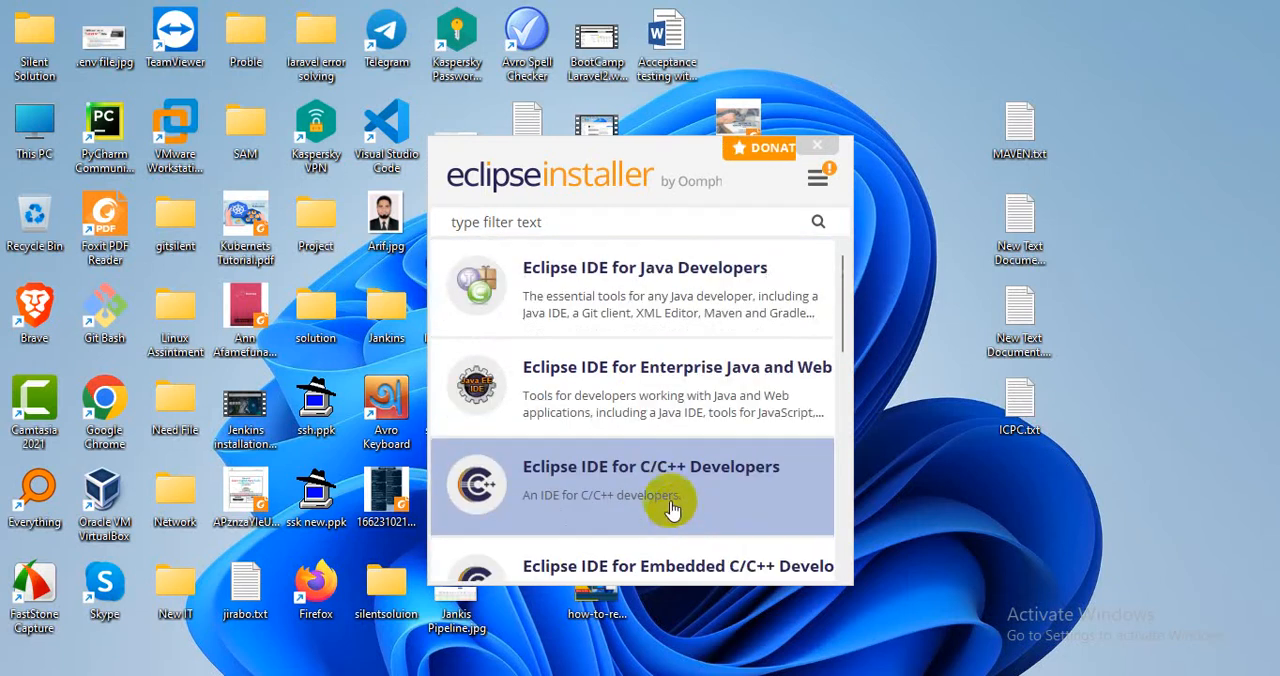
# Install Eclipse IDE for Java Developers with the preset jdk-18.0.2.1 and installation folder, accepting the user agreement, and launch it.
pyautogui.click(601, 281)
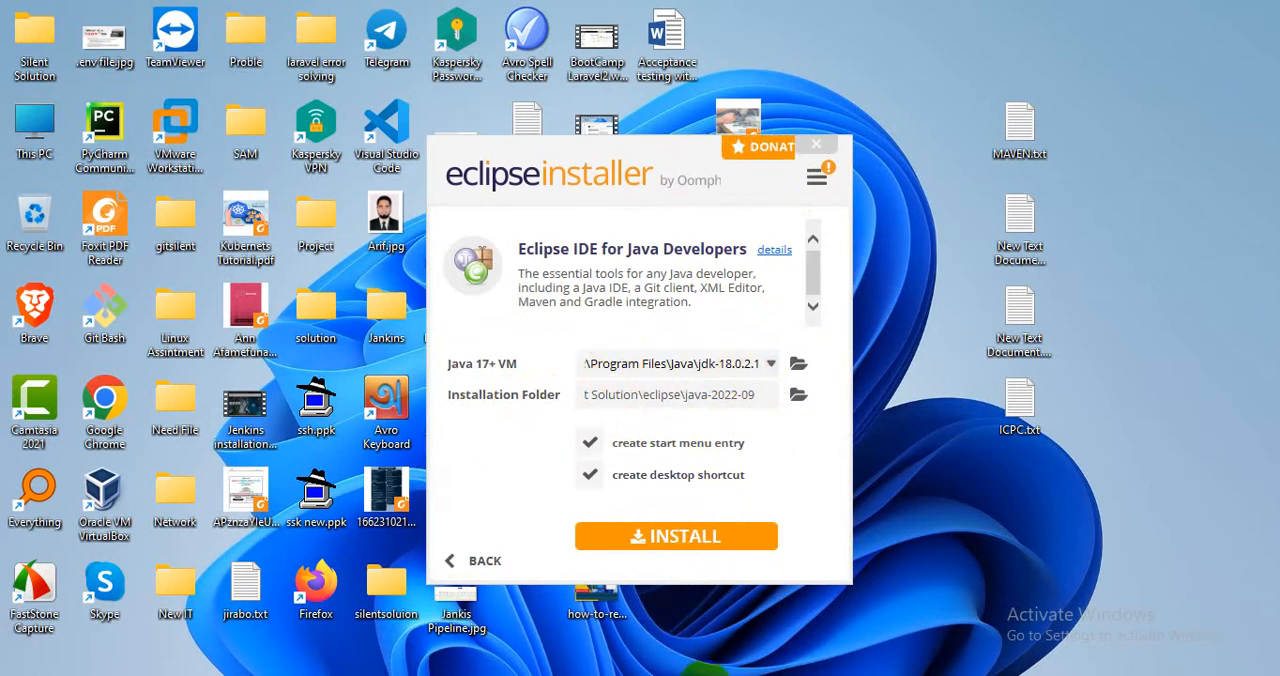
pyautogui.click(666, 540)
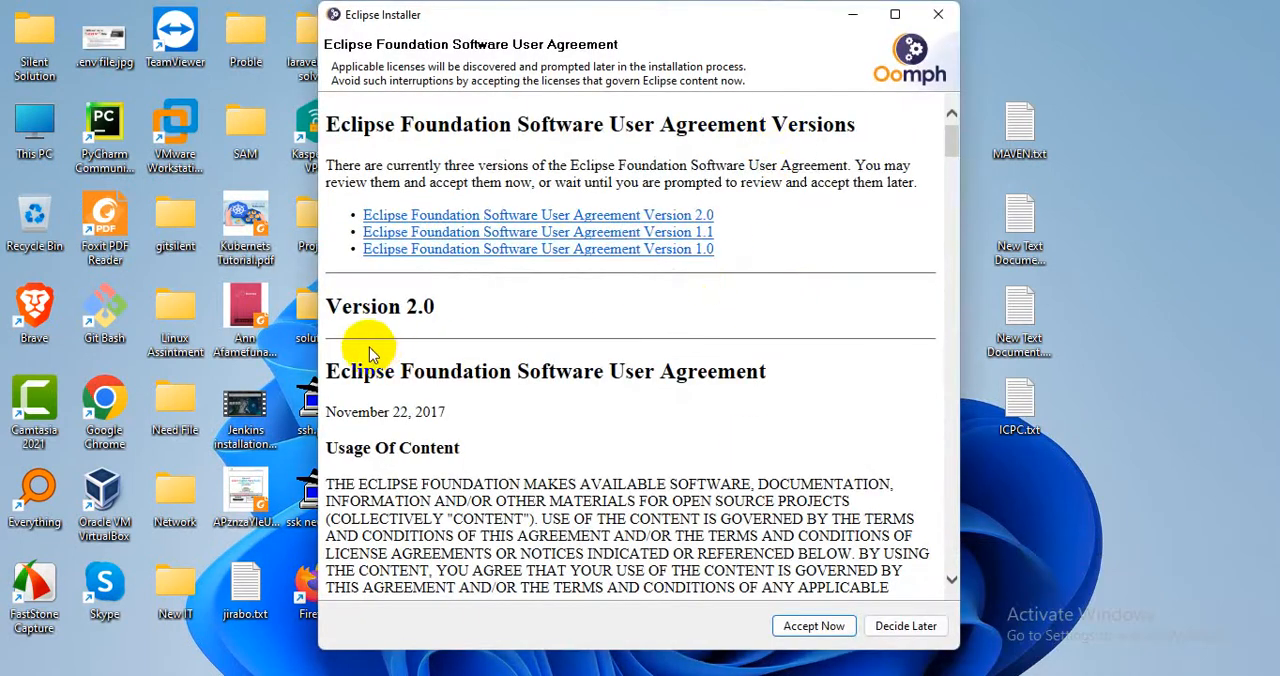
pyautogui.click(814, 626)
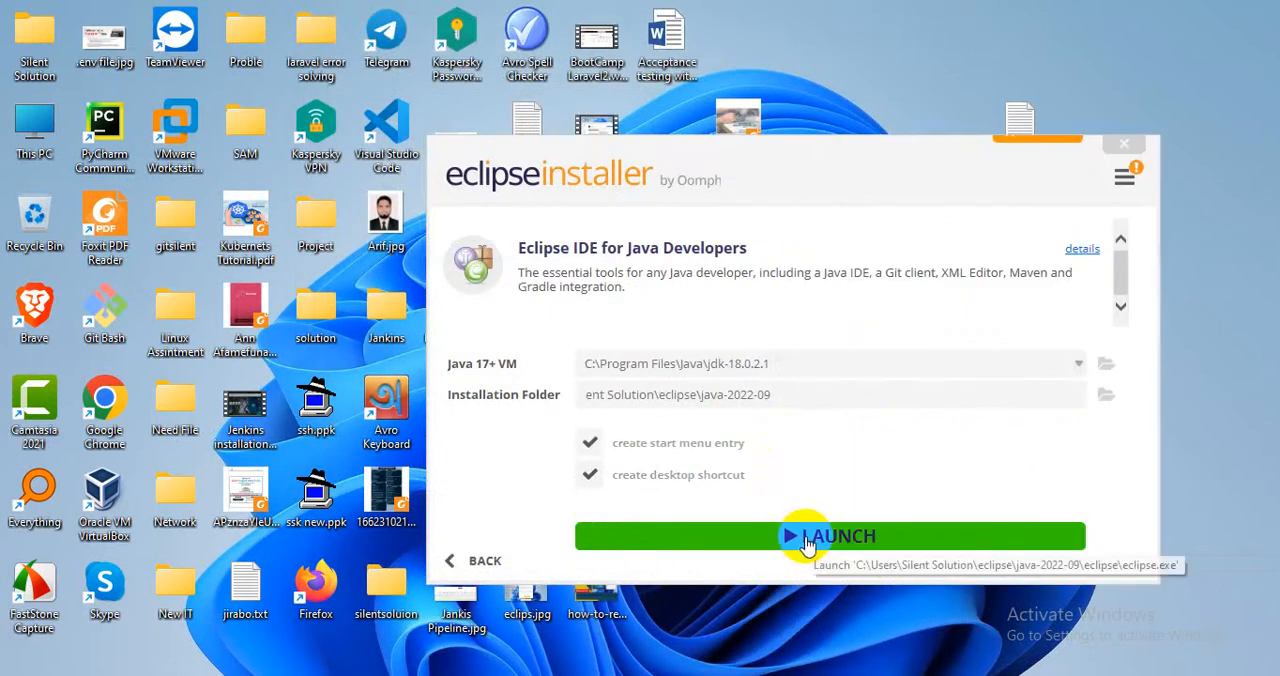
pyautogui.click(806, 540)
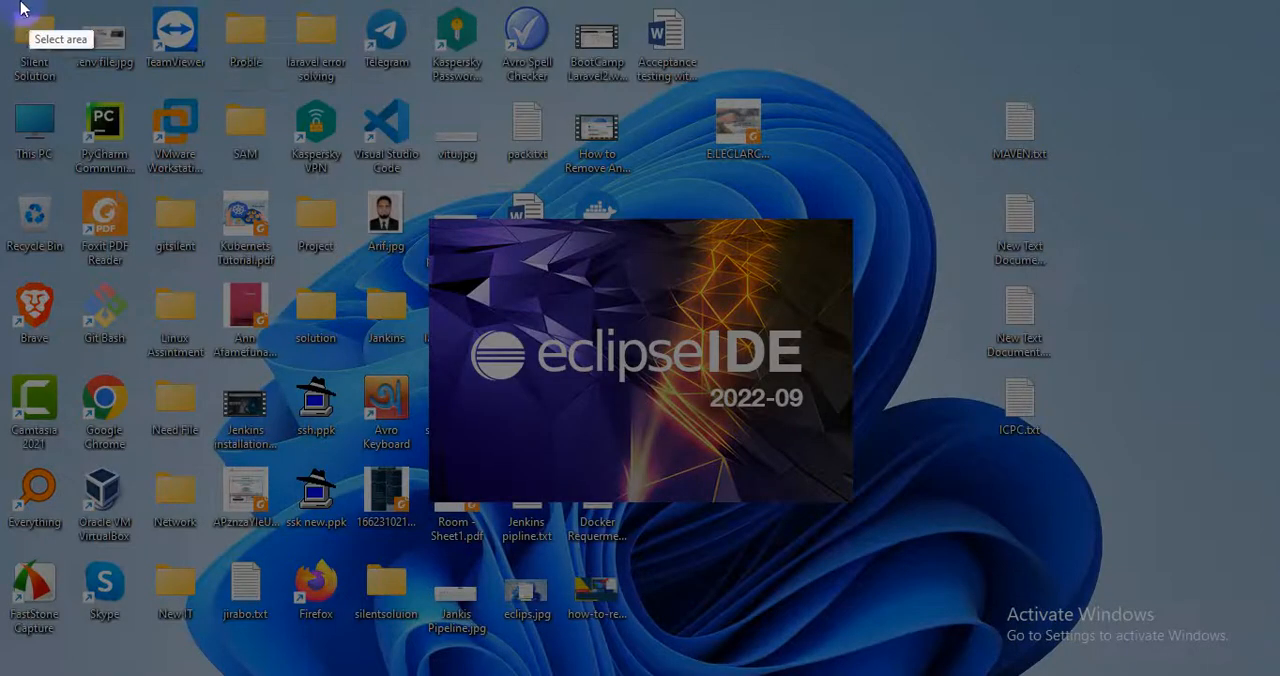
# Capture nearly the whole screen with the Eclipse IDE splash and save the screenshot to the Desktop as ww in JPEG format.
pyautogui.moveTo(14, 8)
pyautogui.mouseDown()
pyautogui.moveTo(1270, 650)
pyautogui.moveTo(1264, 668)
pyautogui.mouseUp()
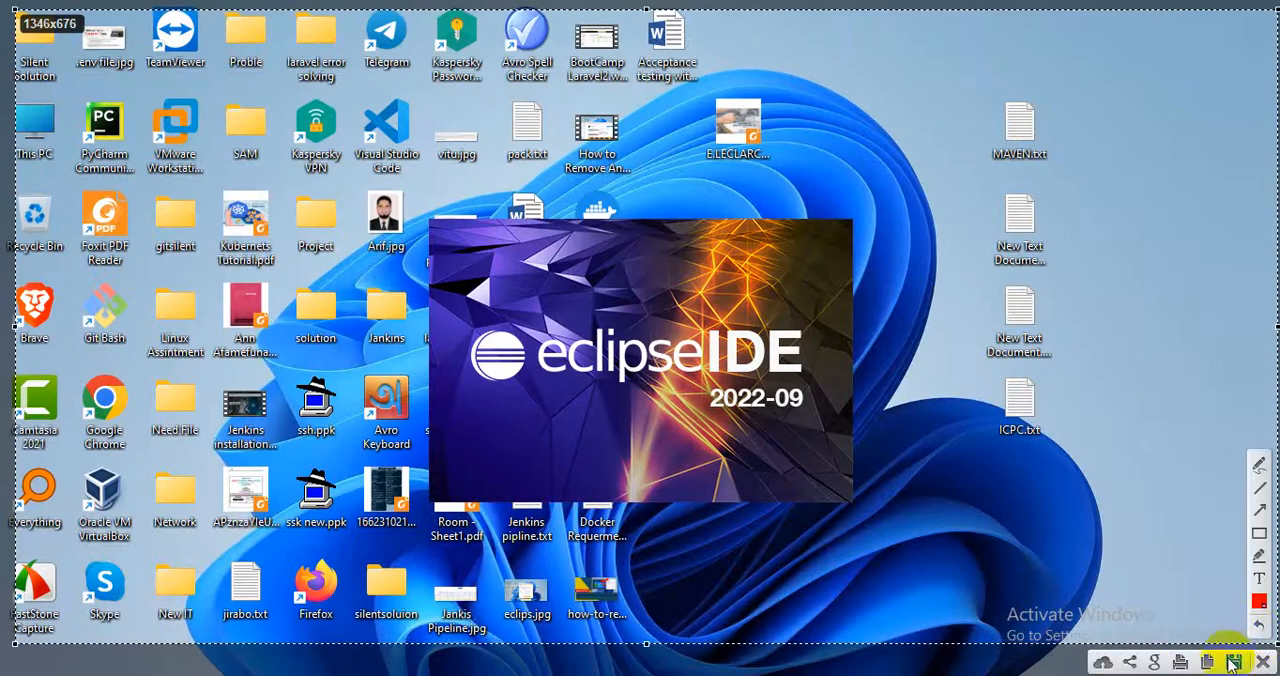
pyautogui.click(1233, 663)
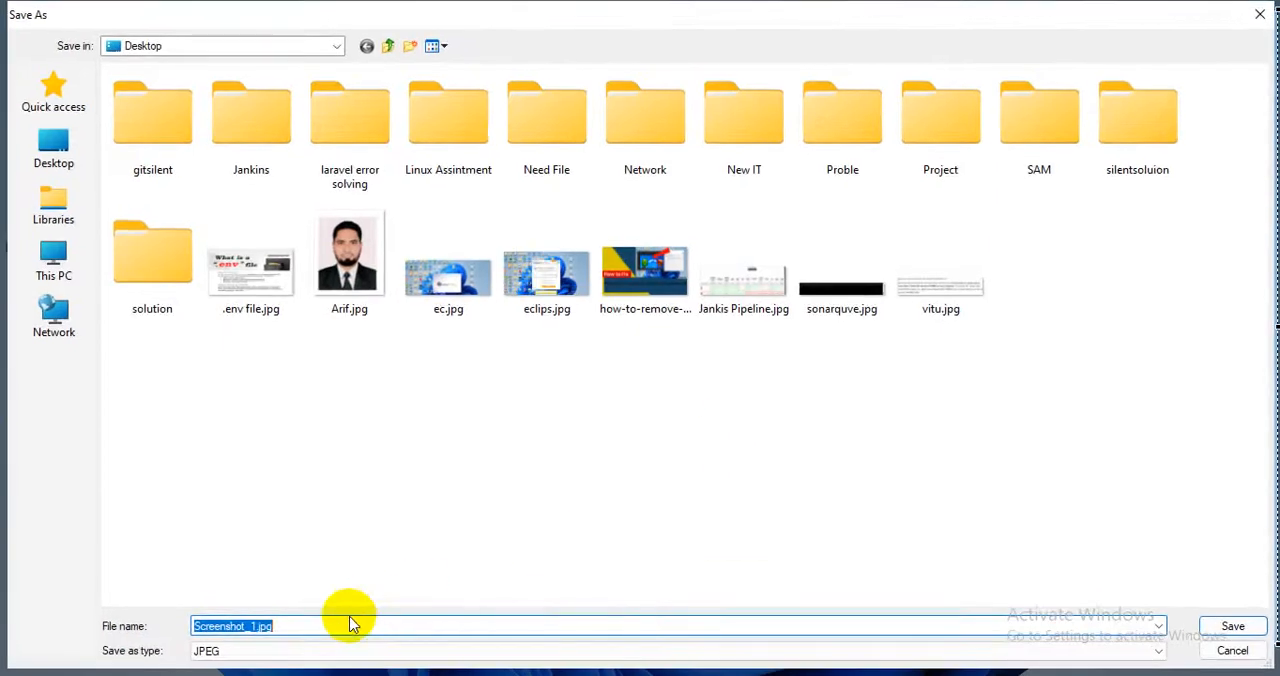
pyautogui.write('ww')
pyautogui.click(1231, 626)
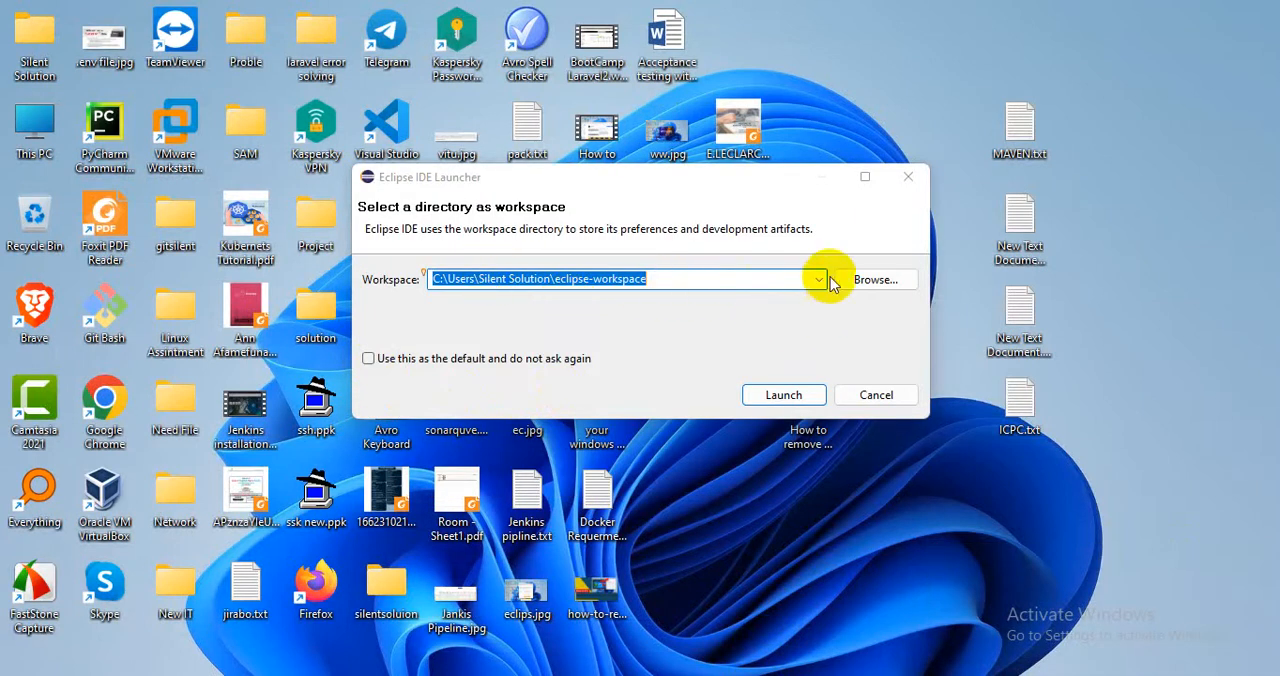
# Keep the suggested eclipse-workspace directory, set it as the default without asking again, and launch the IDE.
pyautogui.click(862, 282)
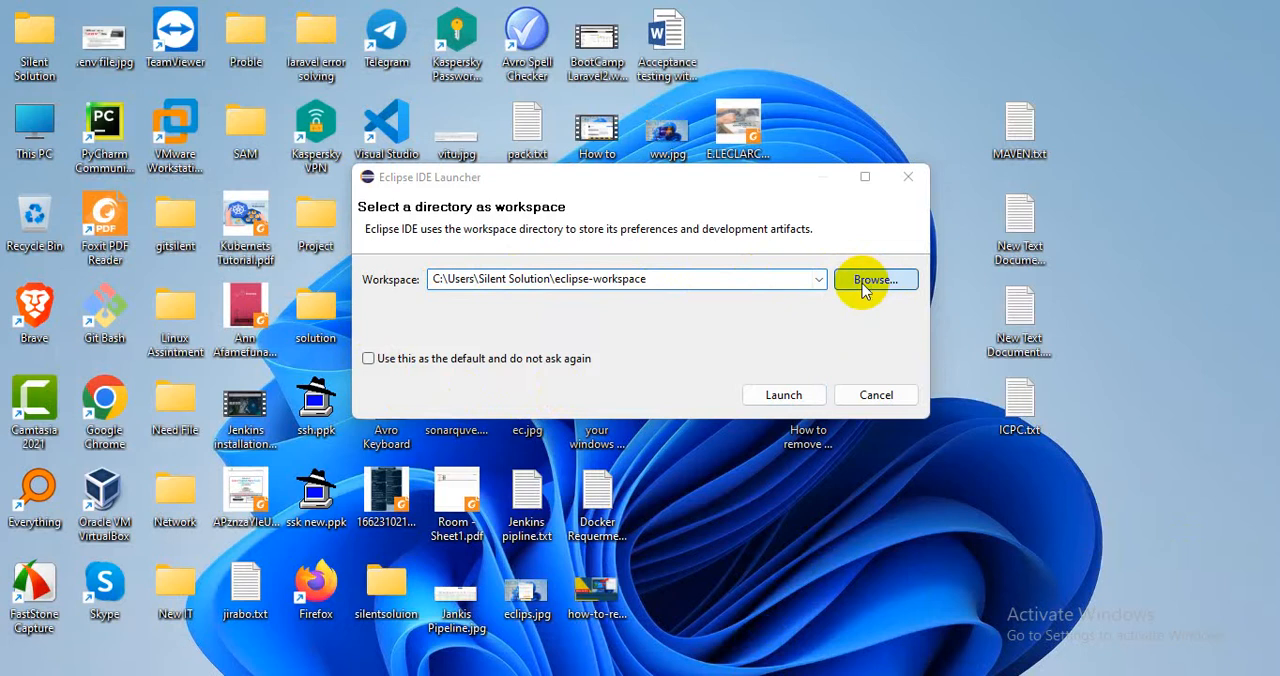
pyautogui.click(969, 210)
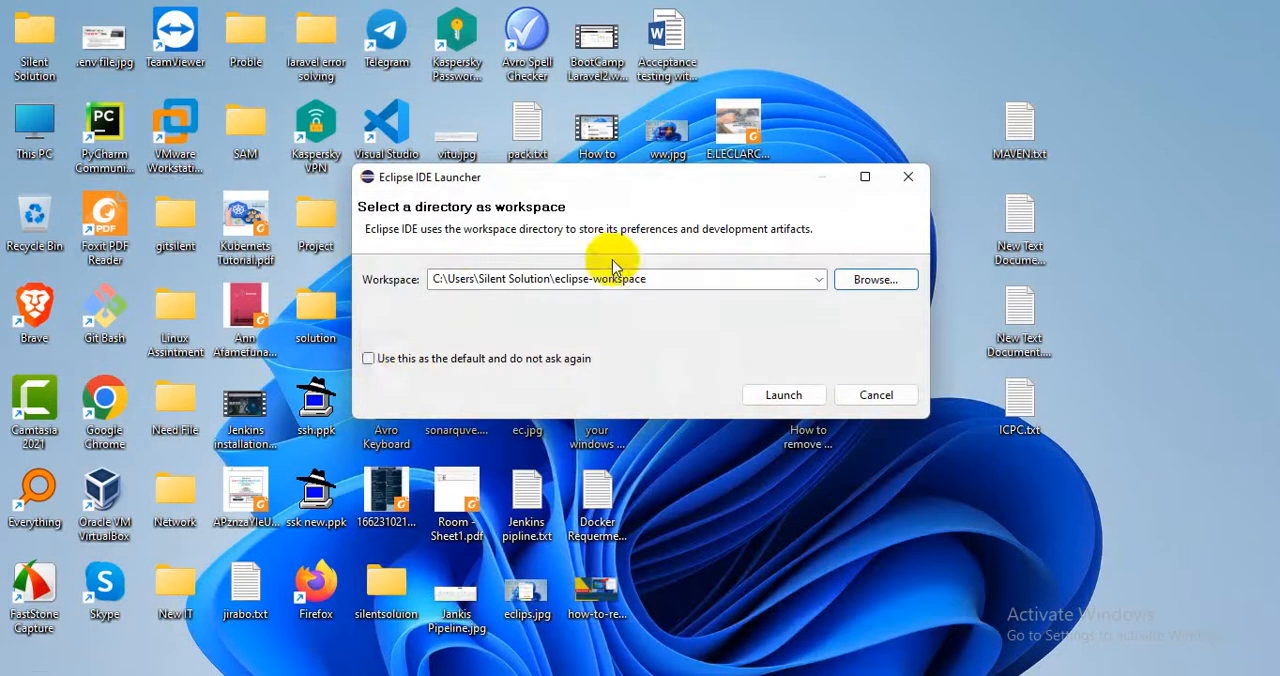
pyautogui.click(368, 358)
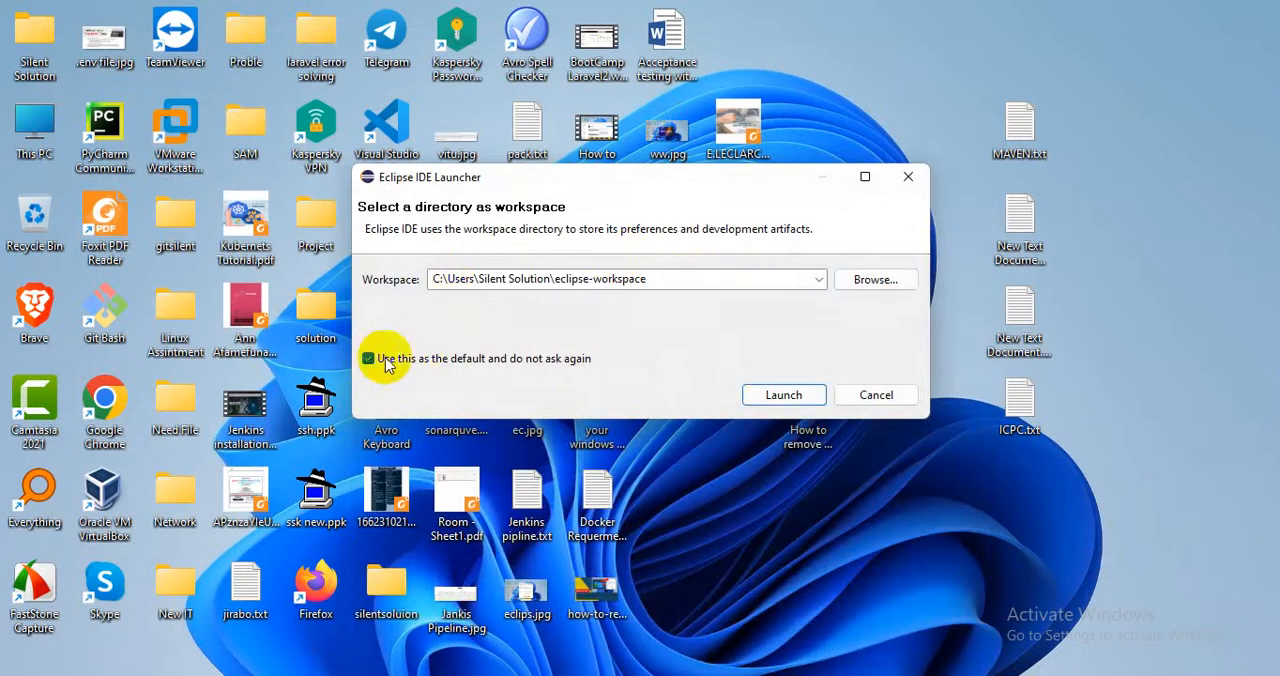
pyautogui.click(782, 396)
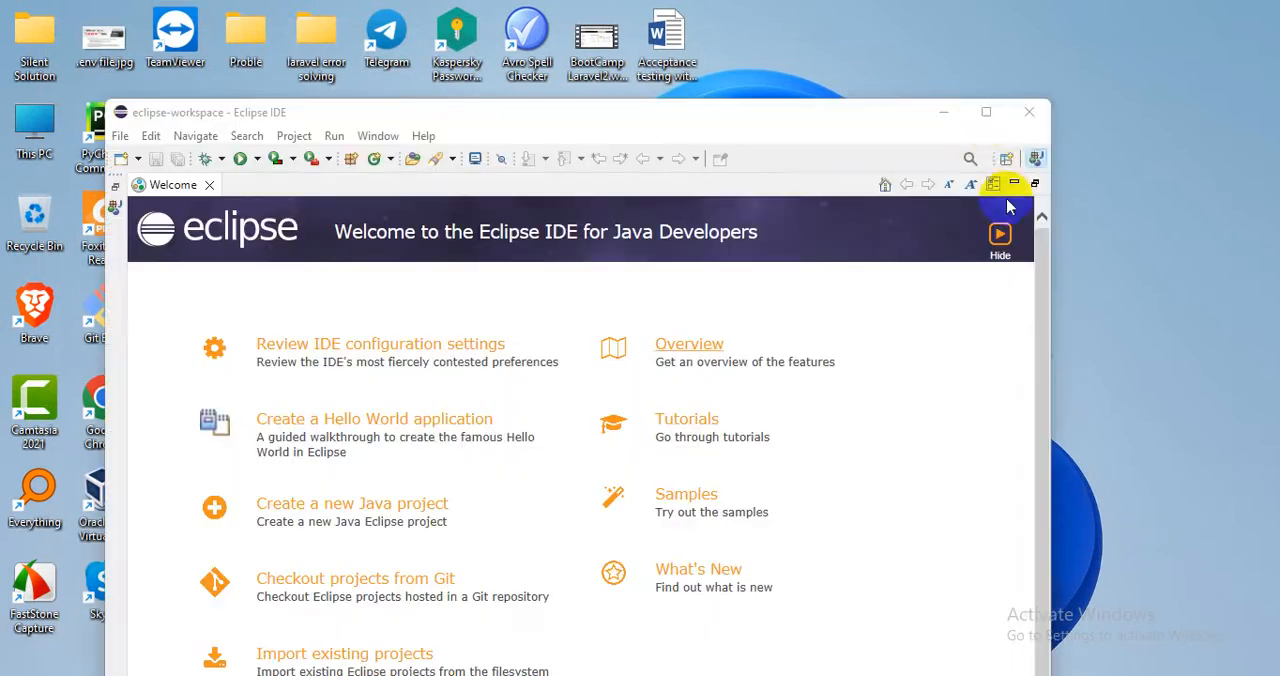
pyautogui.click(986, 112)
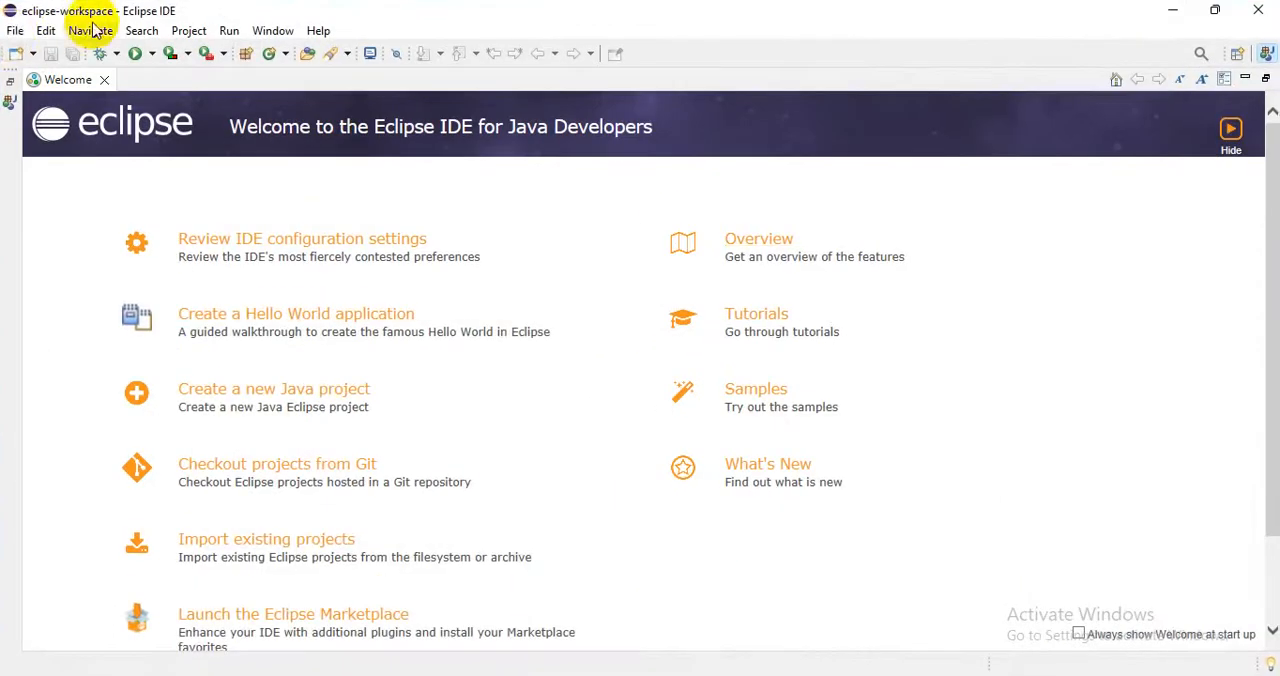
# Create a Java project named SilentAPP with the JavaSE-18 execution environment, keeping the default location and build settings.
pyautogui.click(15, 30)
pyautogui.moveTo(47, 52)
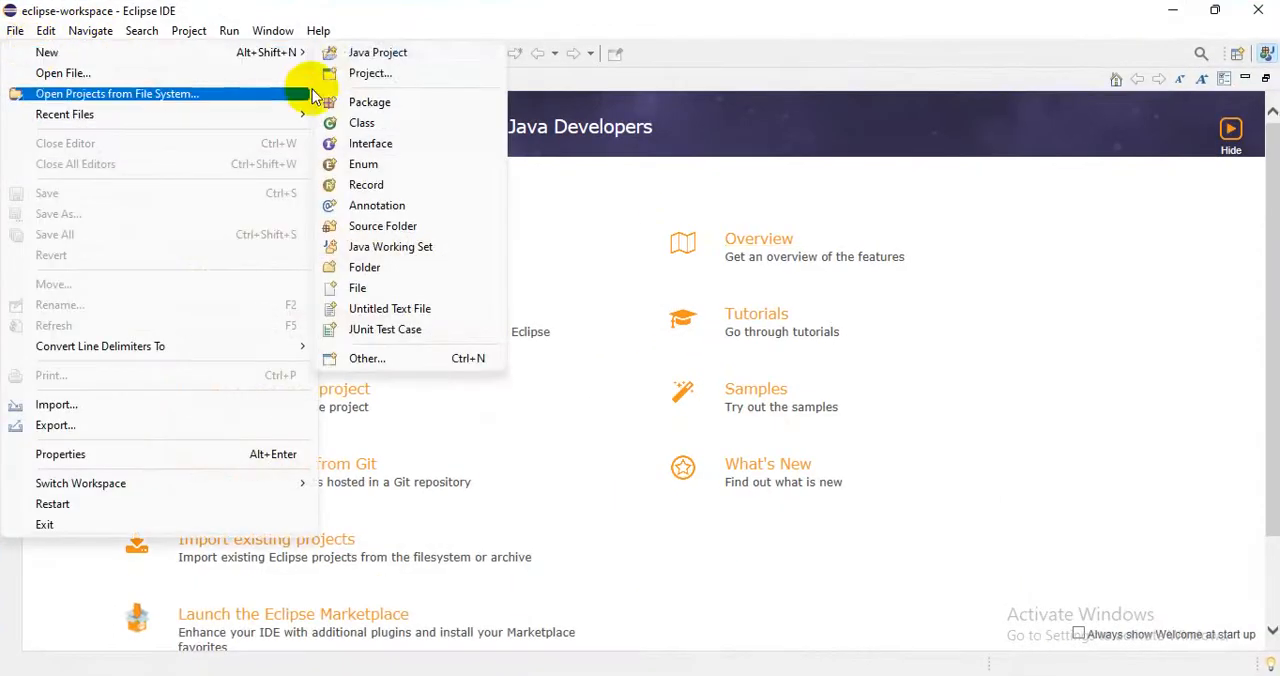
pyautogui.click(380, 55)
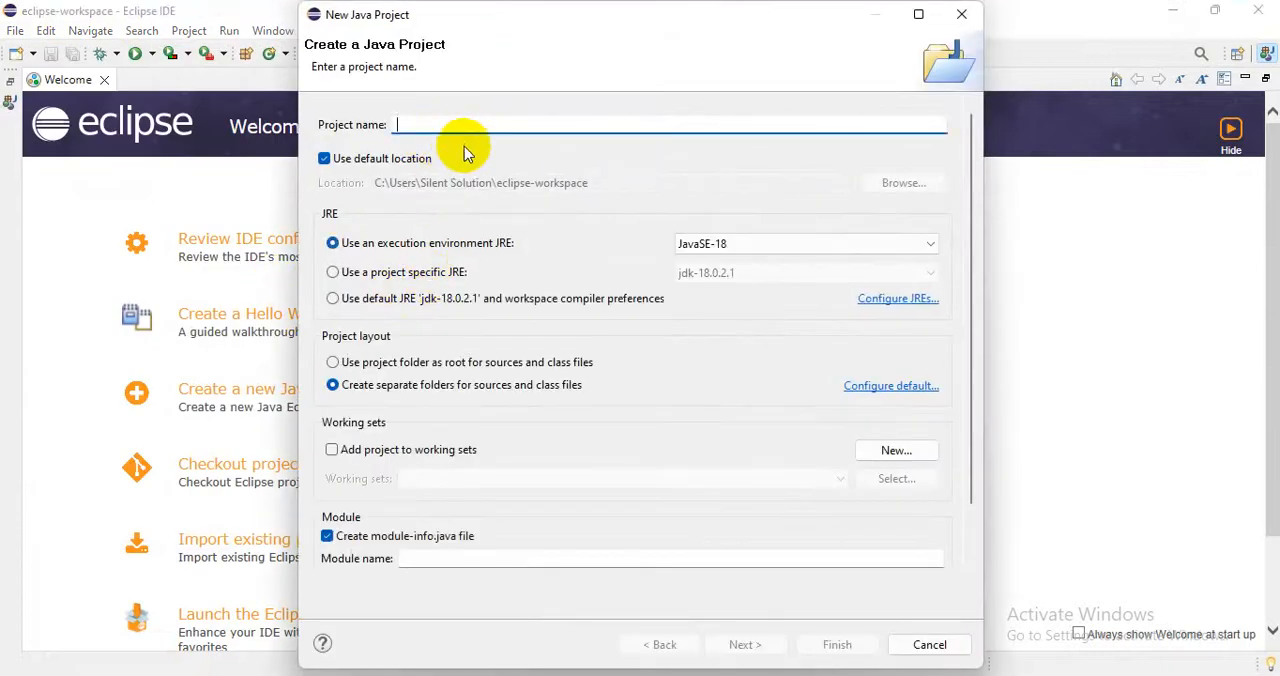
pyautogui.write('SilentAPP')
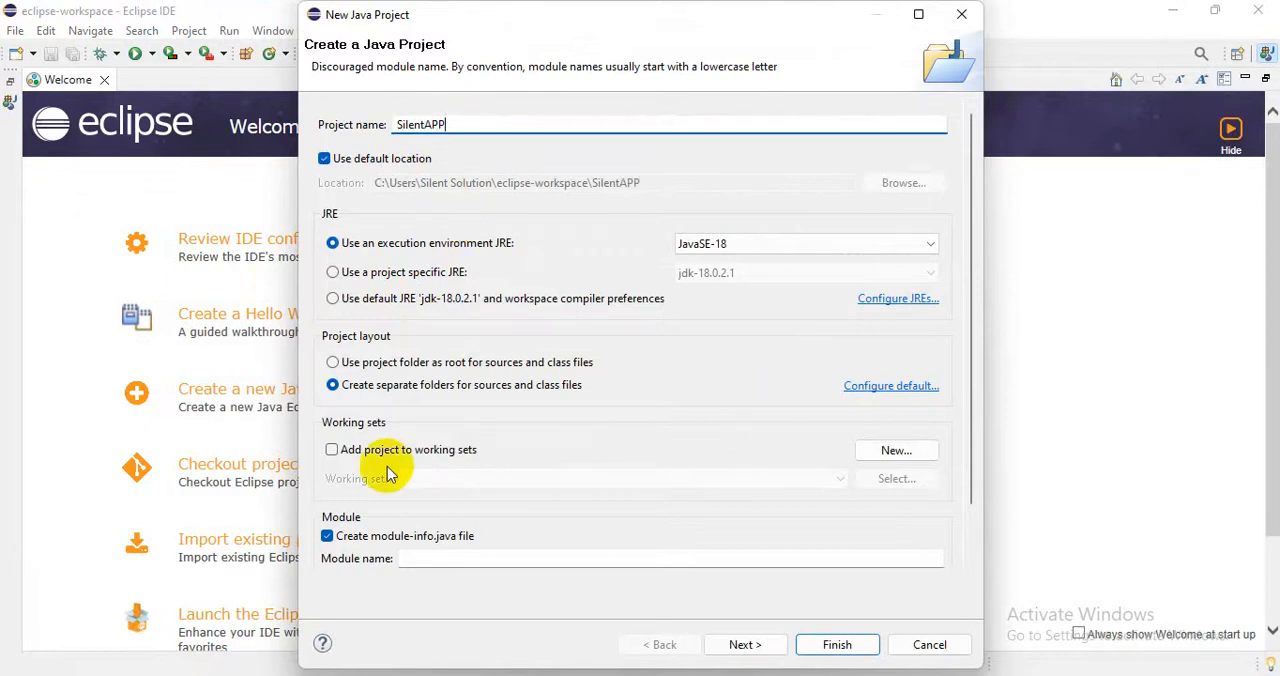
pyautogui.click(745, 250)
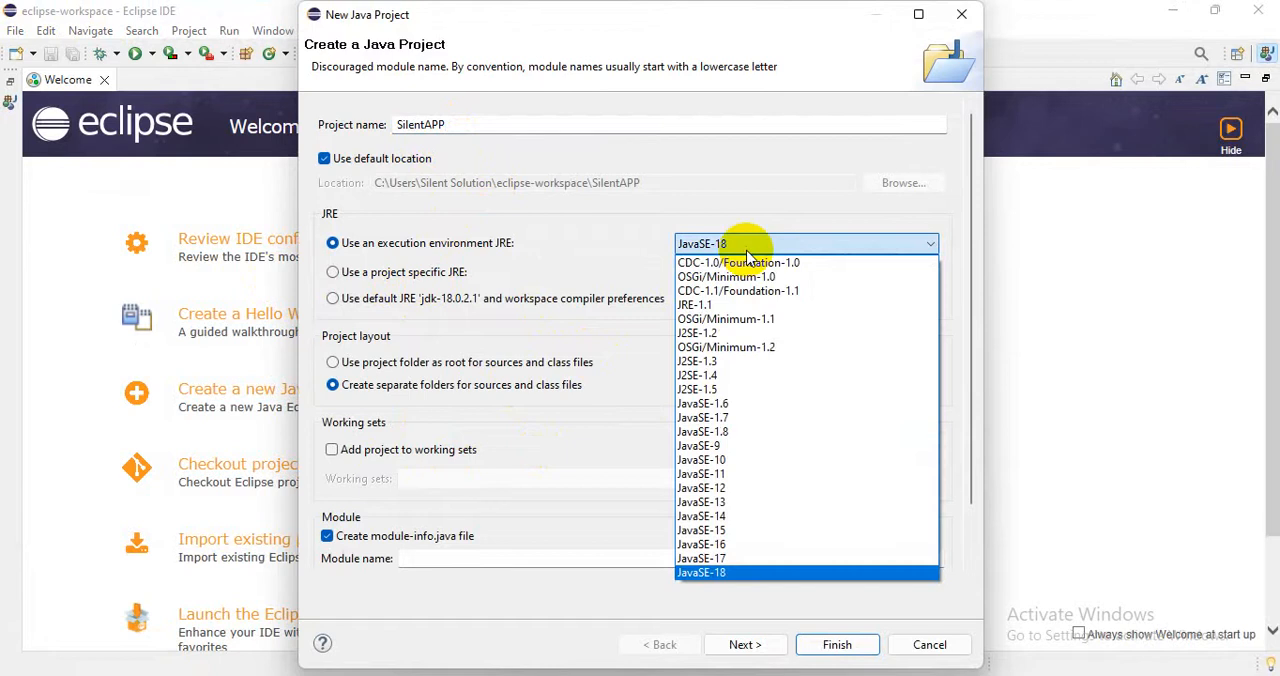
pyautogui.click(745, 250)
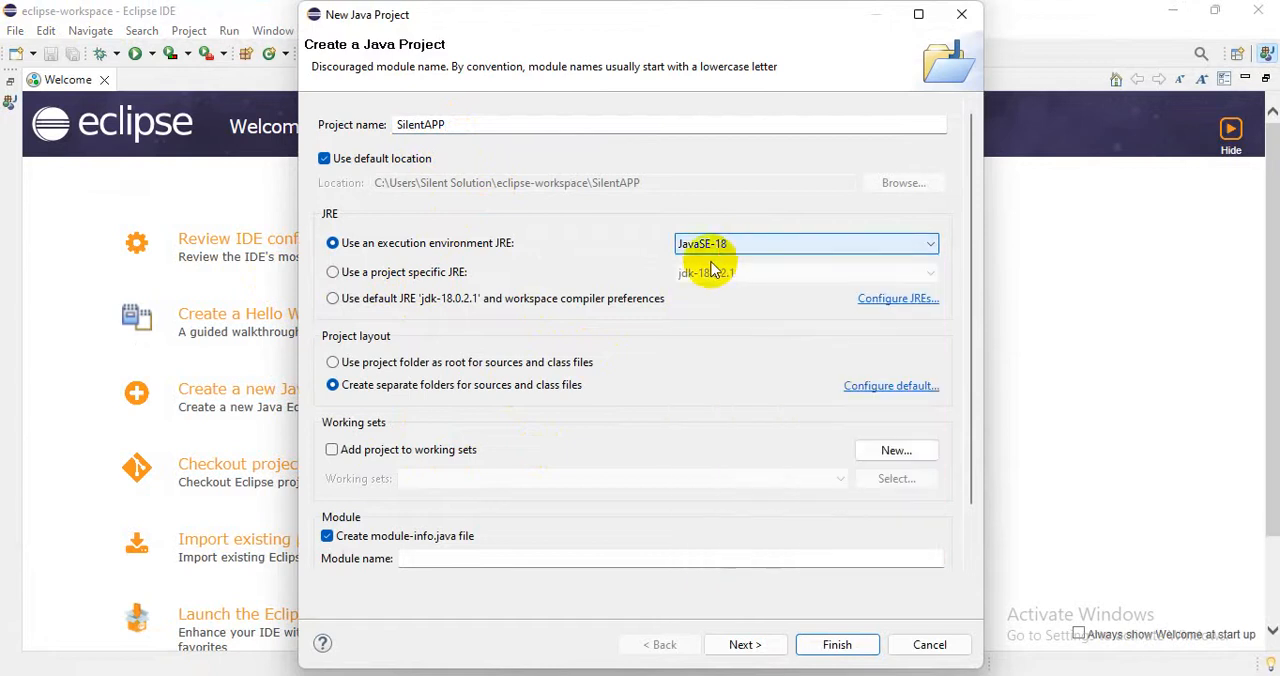
pyautogui.click(737, 250)
pyautogui.click(737, 250)
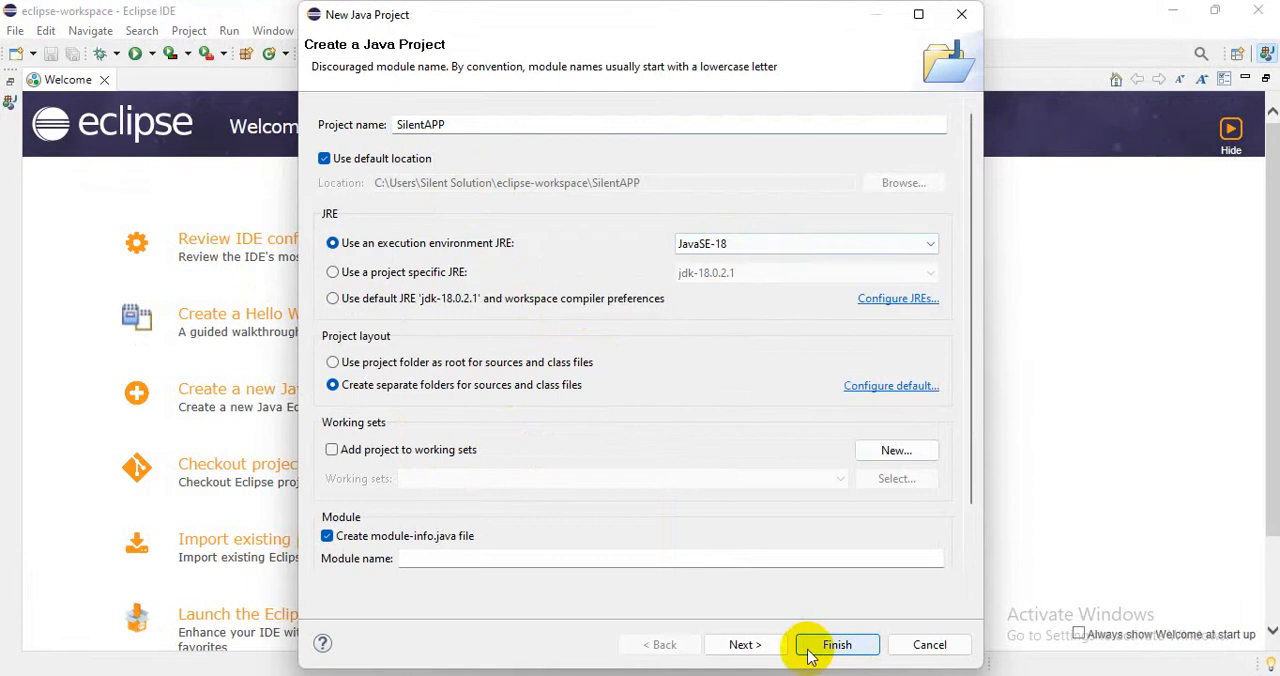
pyautogui.click(748, 645)
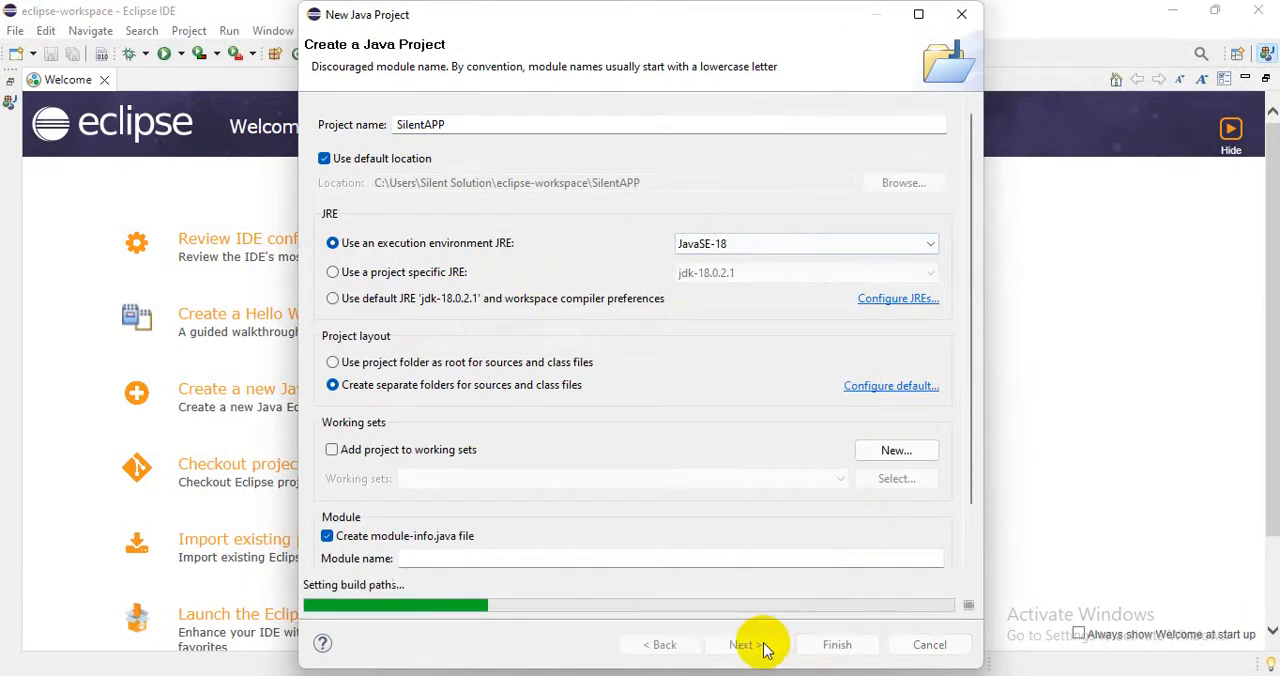
pyautogui.click(838, 646)
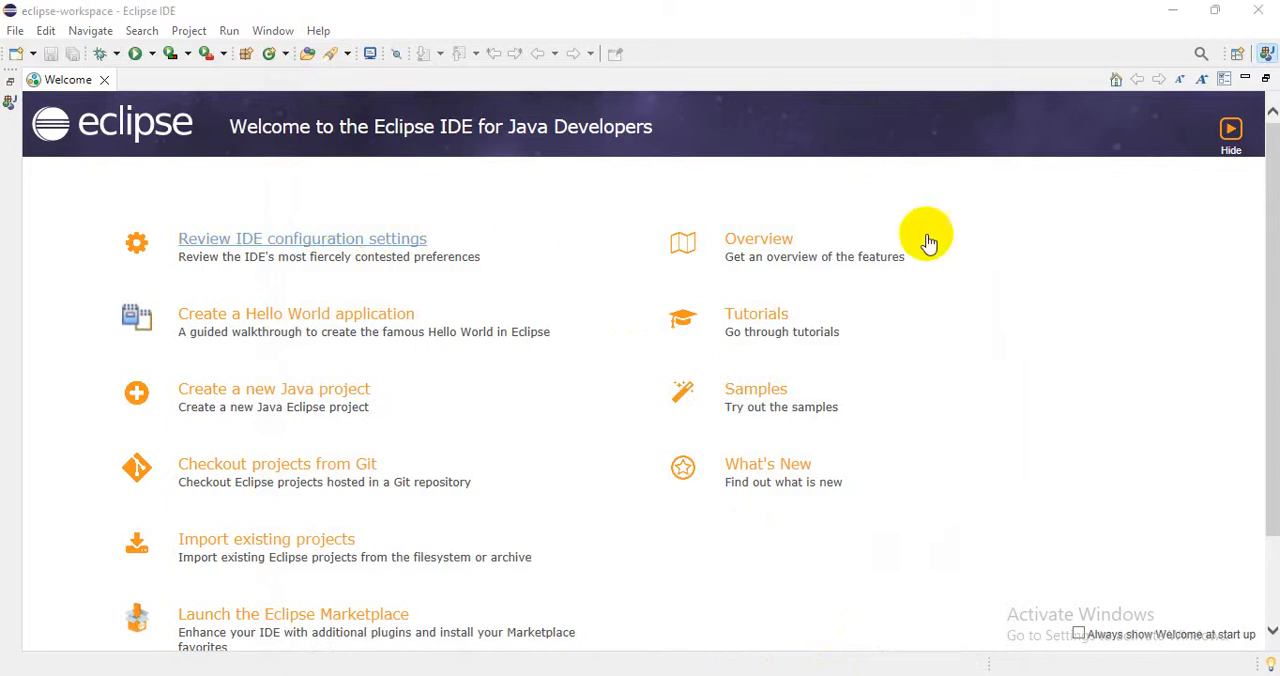
# Close the Welcome page and expand the SilentAPP project to show its contents.
pyautogui.click(103, 80)
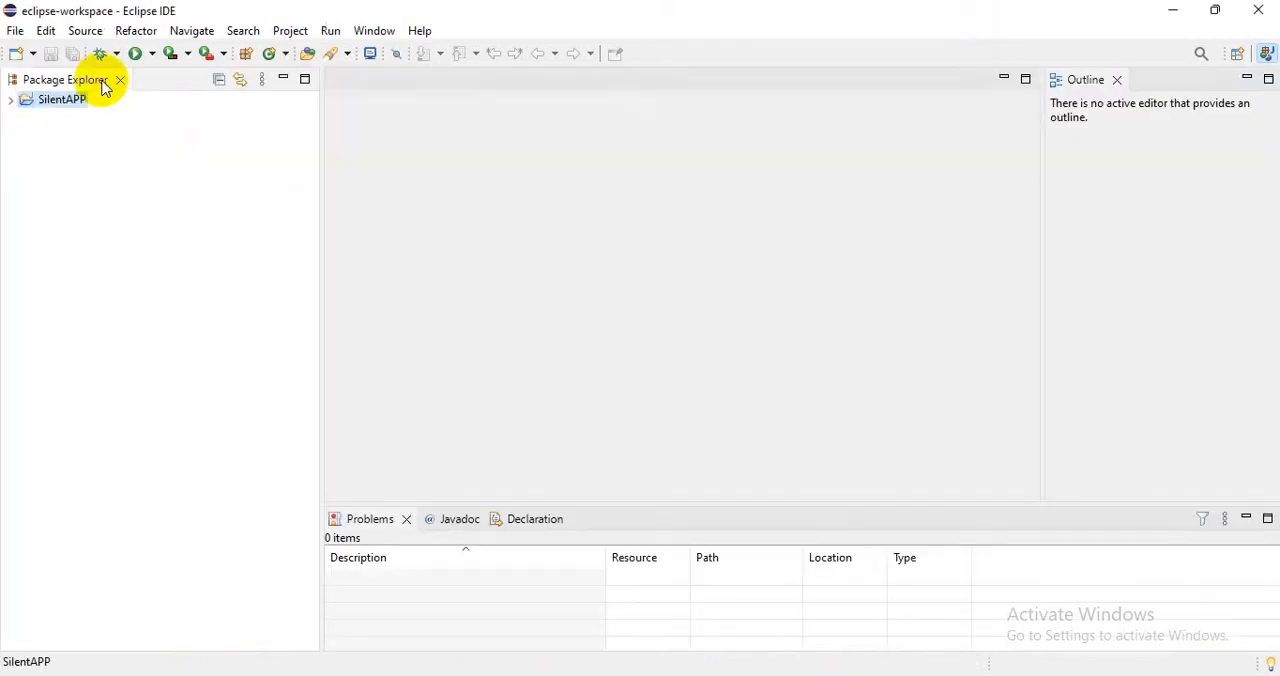
pyautogui.rightClick(53, 104)
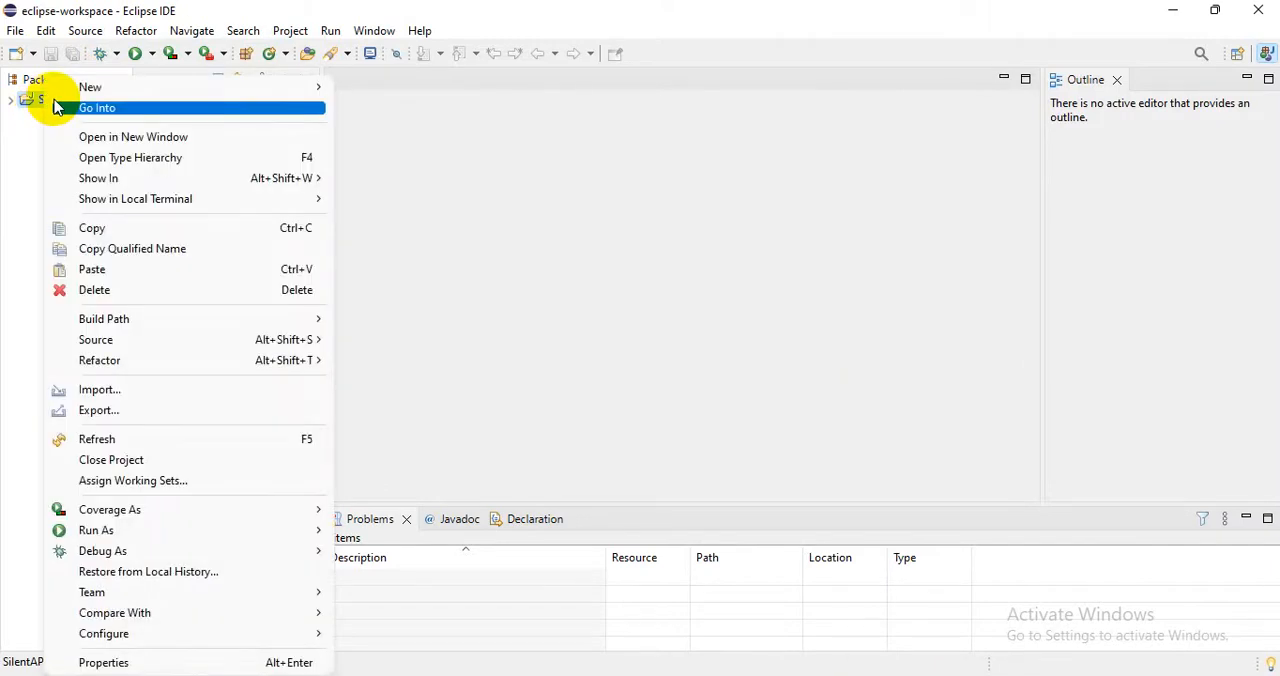
pyautogui.click(12, 101)
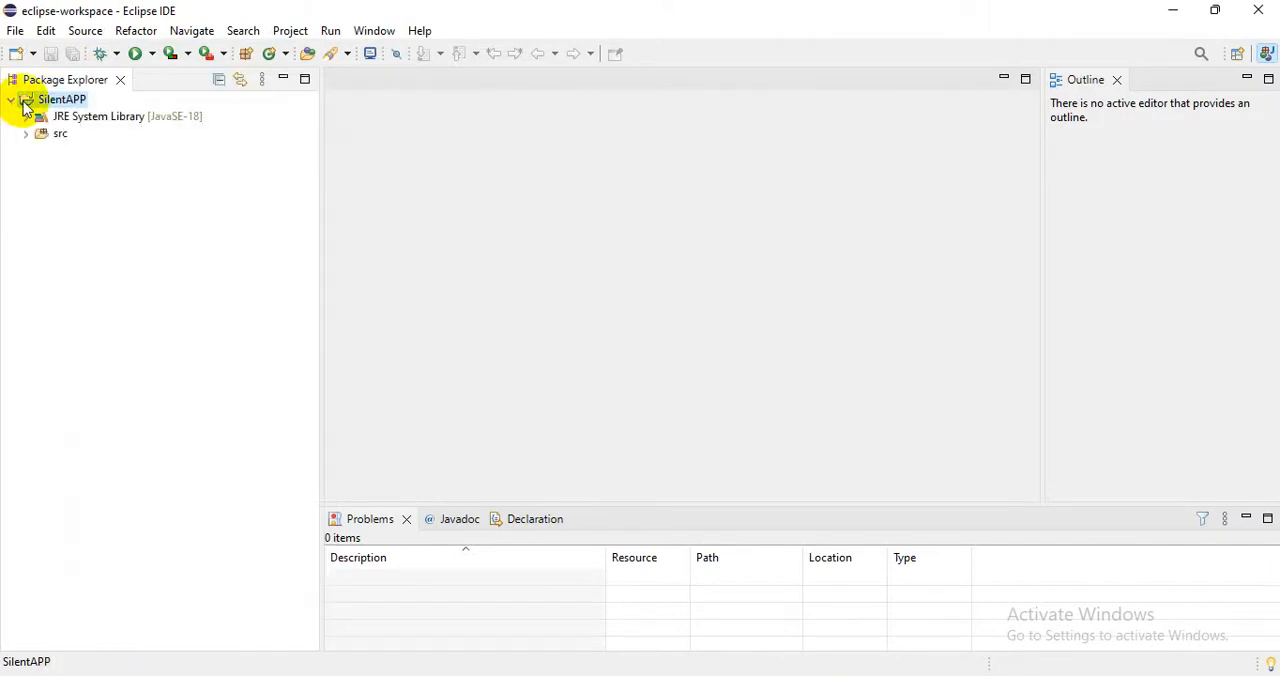
# Create a public class SolutionDemo in SilentAPP with a public static void main stub and without inherited abstract methods.
pyautogui.rightClick(70, 105)
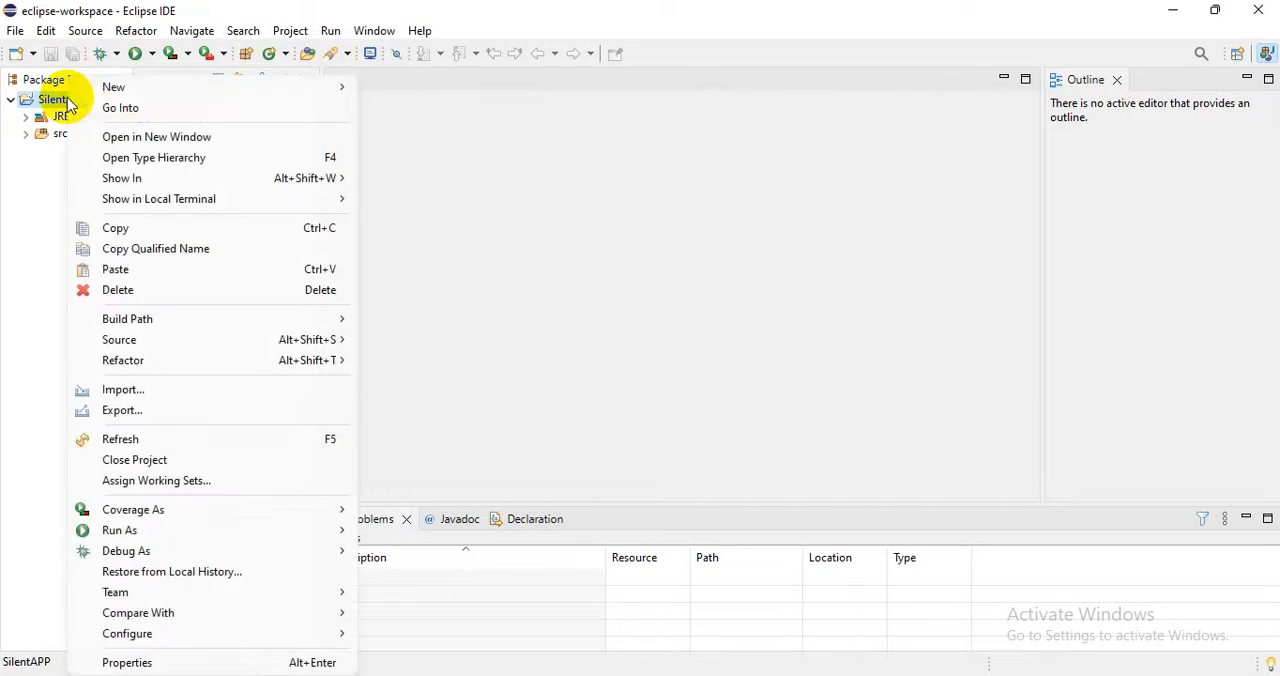
pyautogui.moveTo(112, 90)
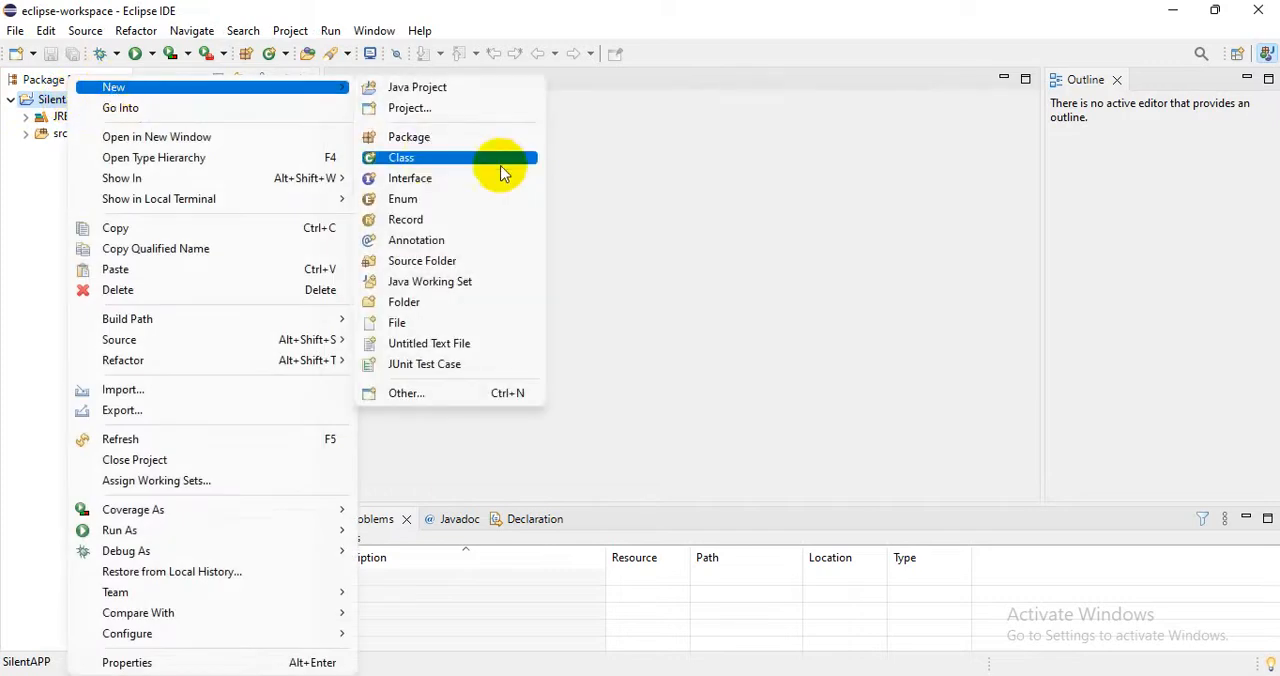
pyautogui.click(428, 158)
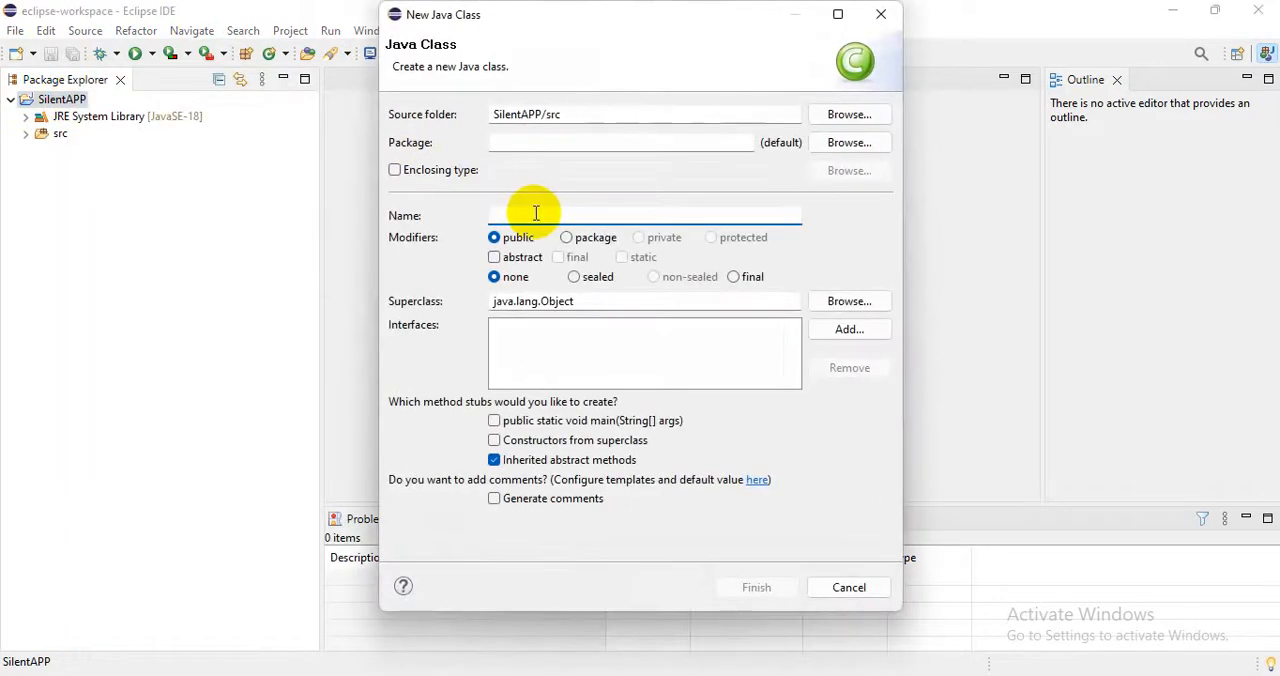
pyautogui.write('Solution')
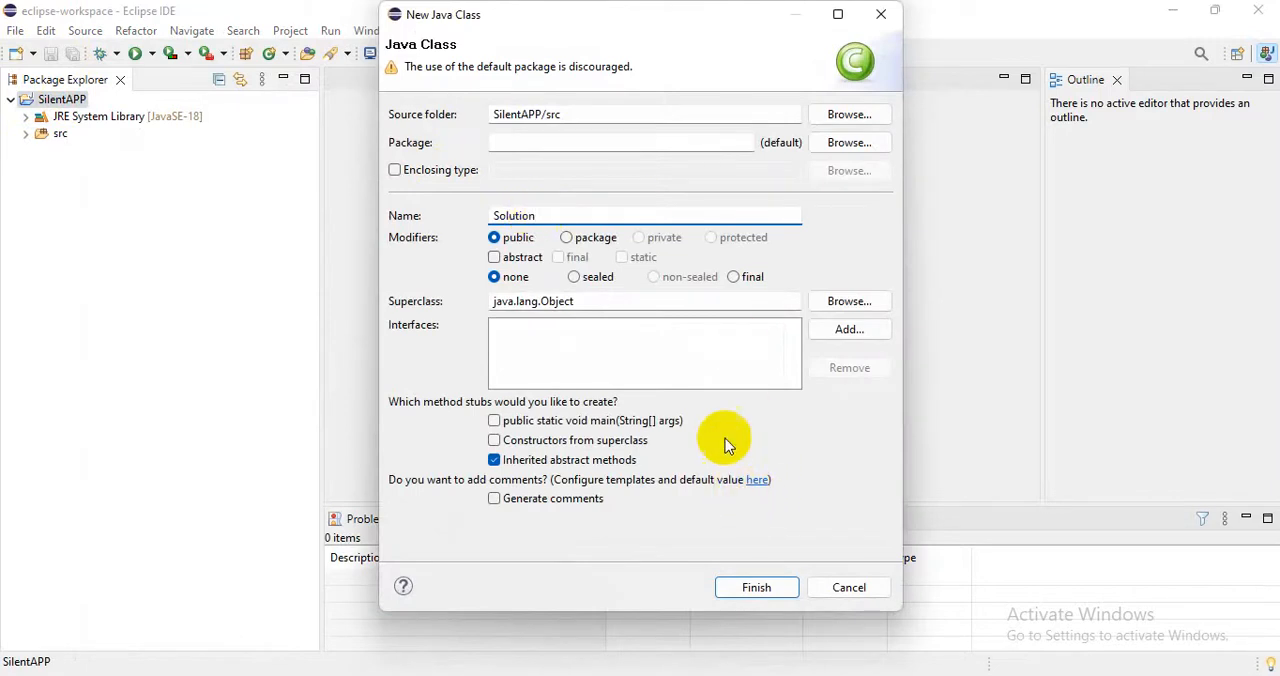
pyautogui.click(573, 212)
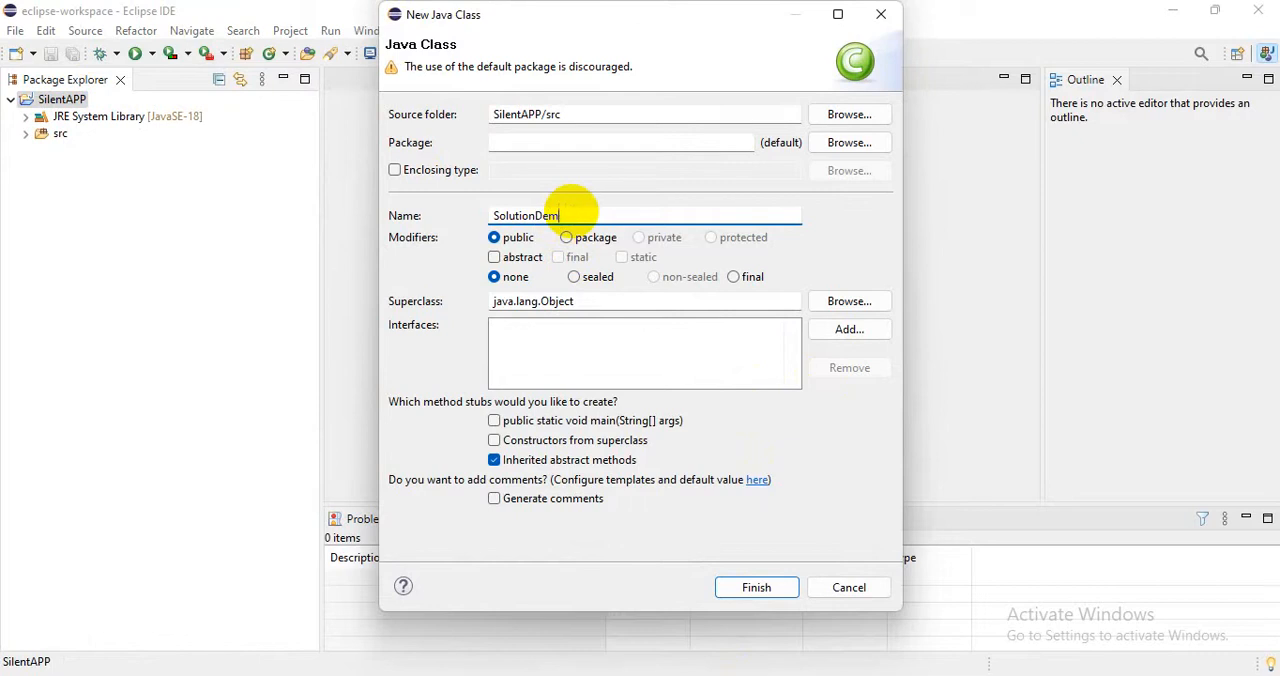
pyautogui.write('Demo')
pyautogui.click(494, 421)
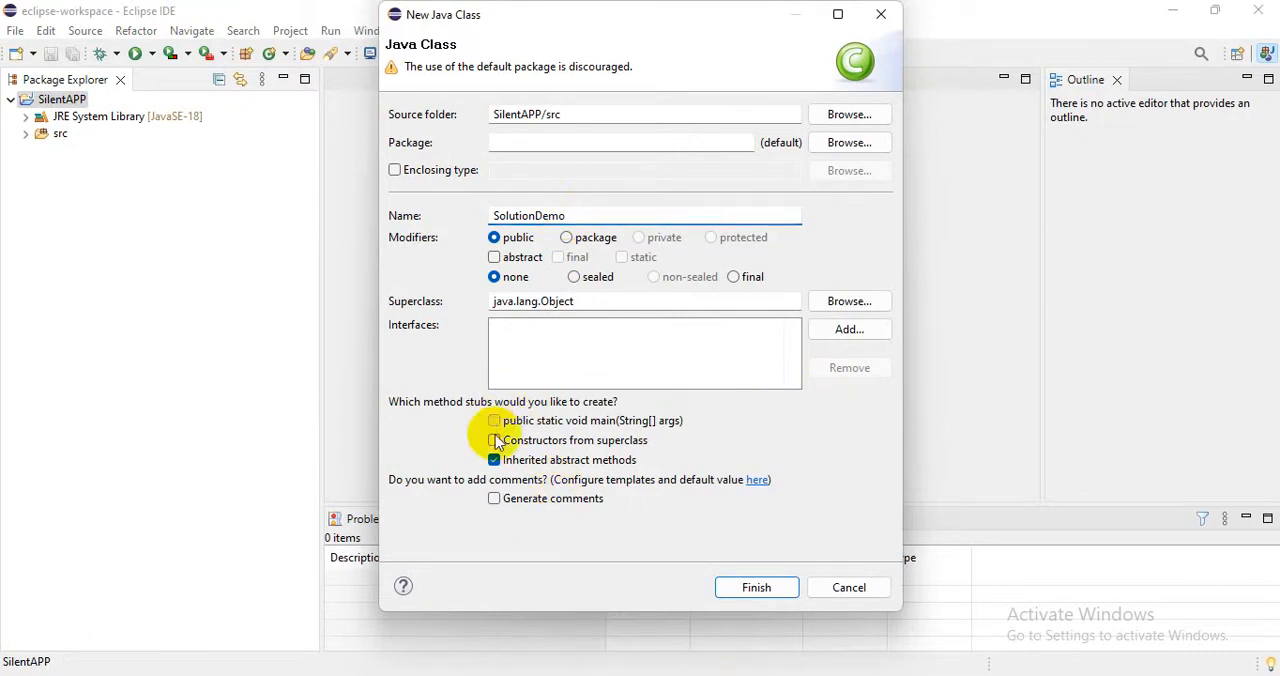
pyautogui.click(494, 460)
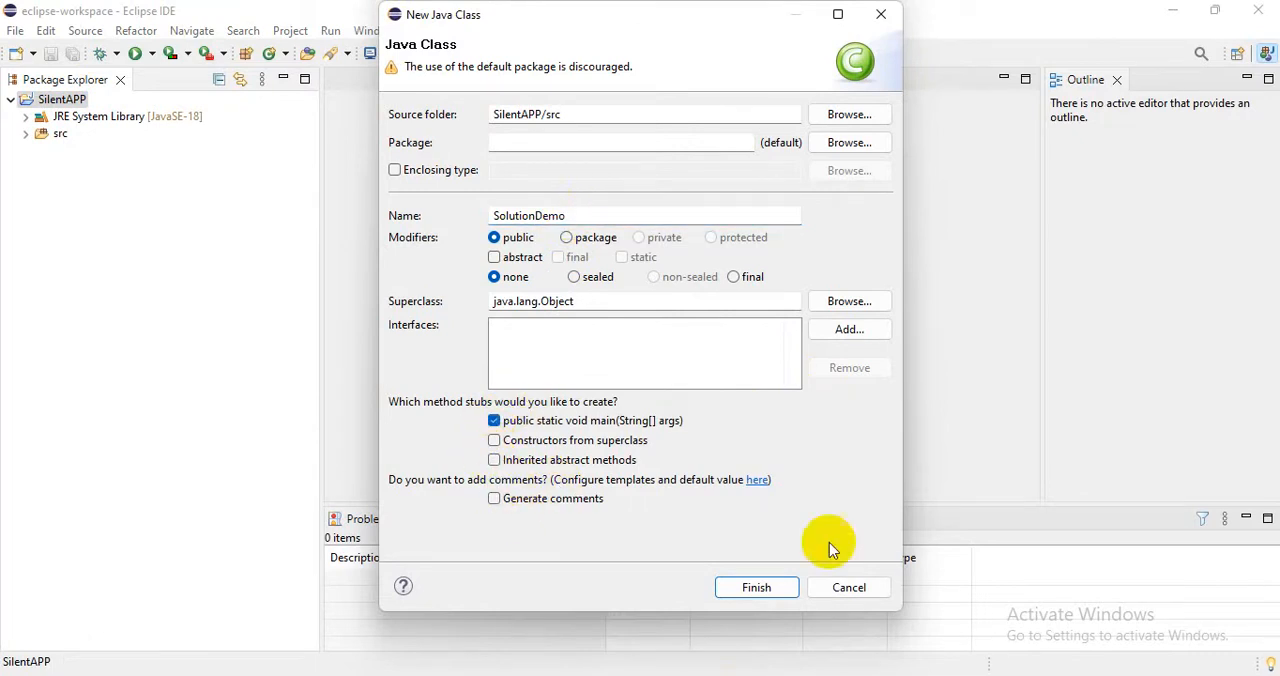
pyautogui.click(756, 587)
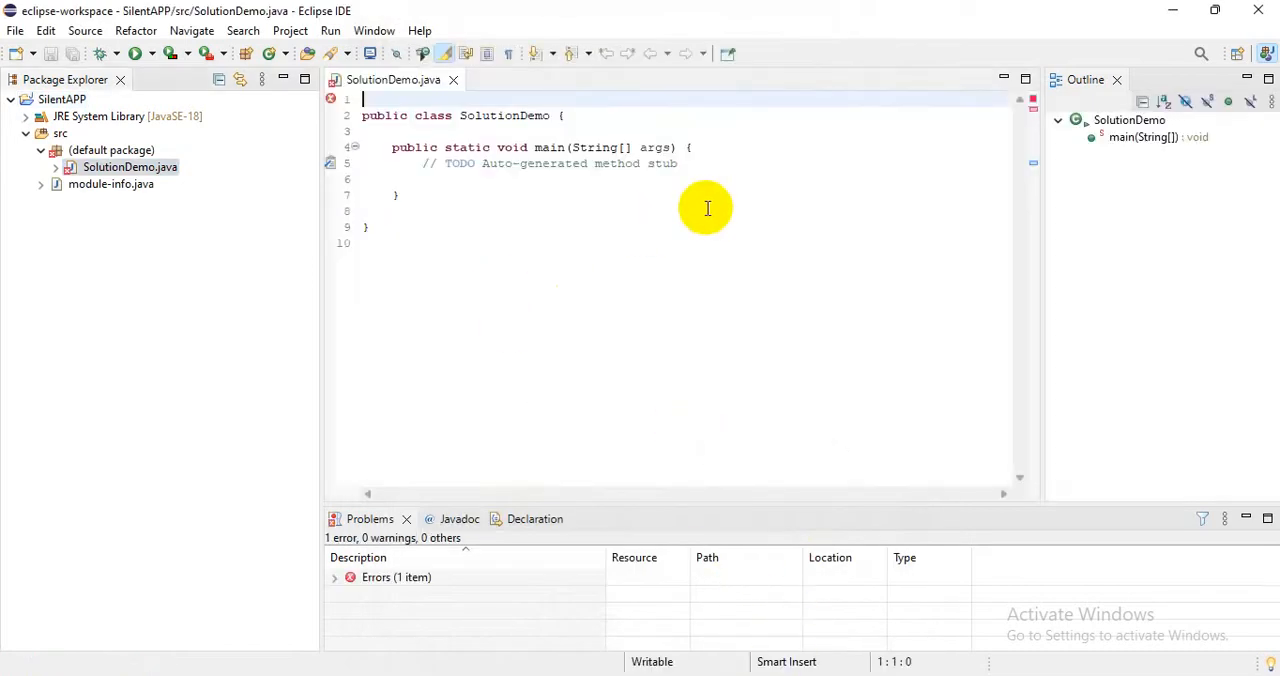
# Copy the statement System.out.println("First Silent solution Java program"); from the Notepad notes into the main method, below the TODO comment.
pyautogui.click(706, 165)
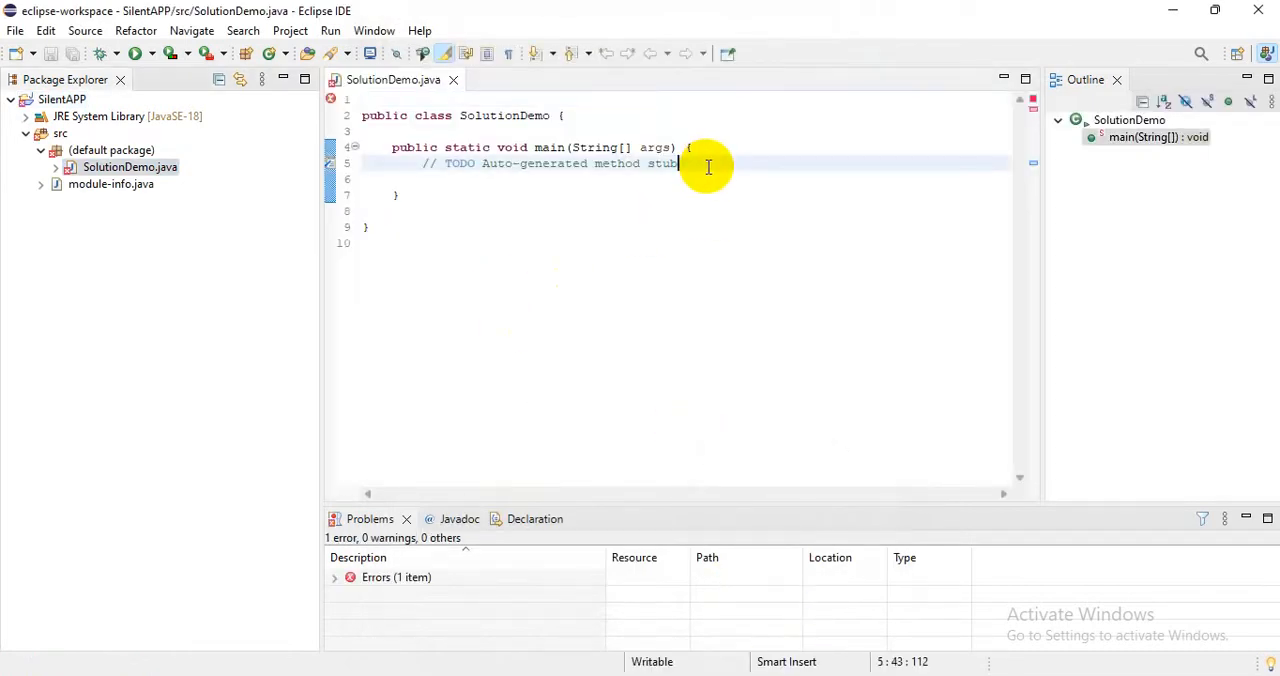
pyautogui.press('Return')
pyautogui.press('Return')
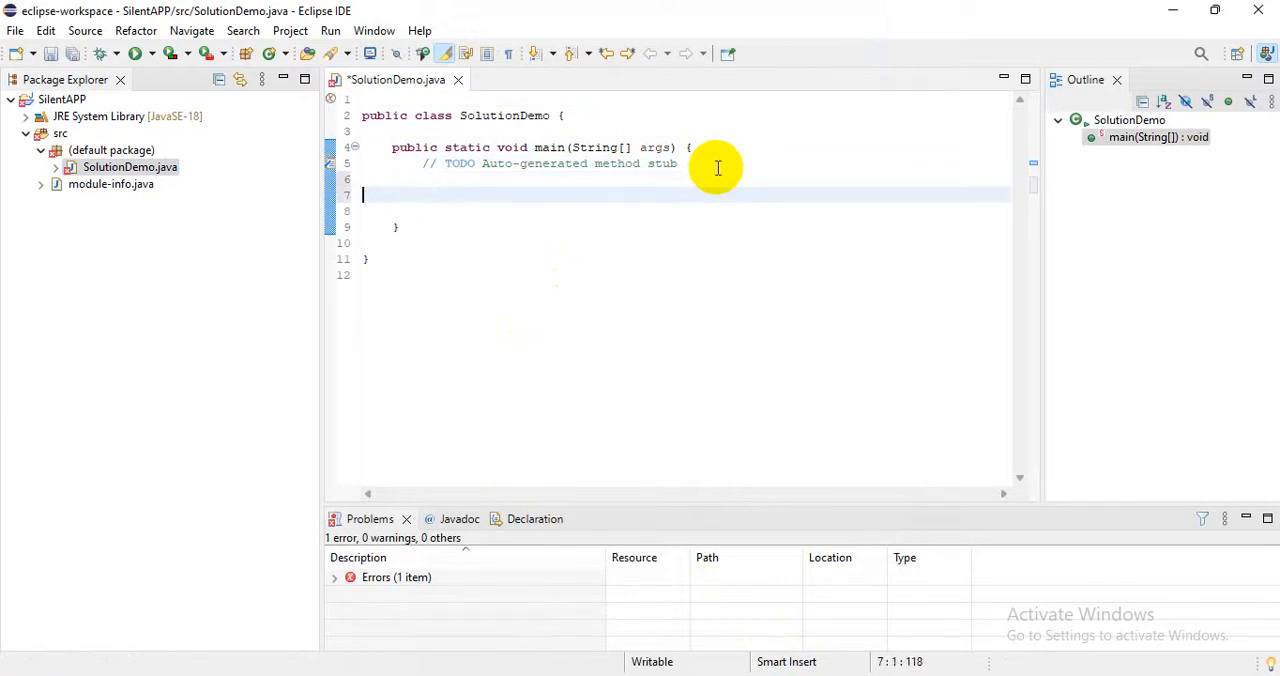
pyautogui.press('BackSpace')
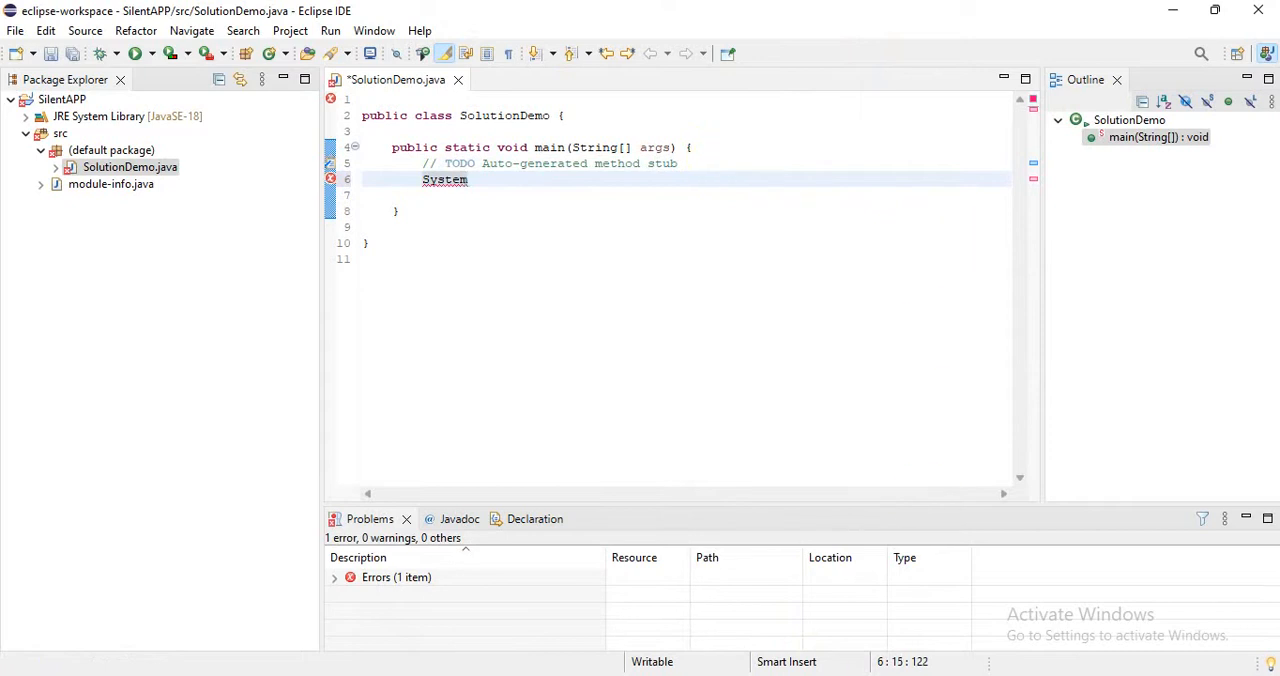
pyautogui.click(815, 625)
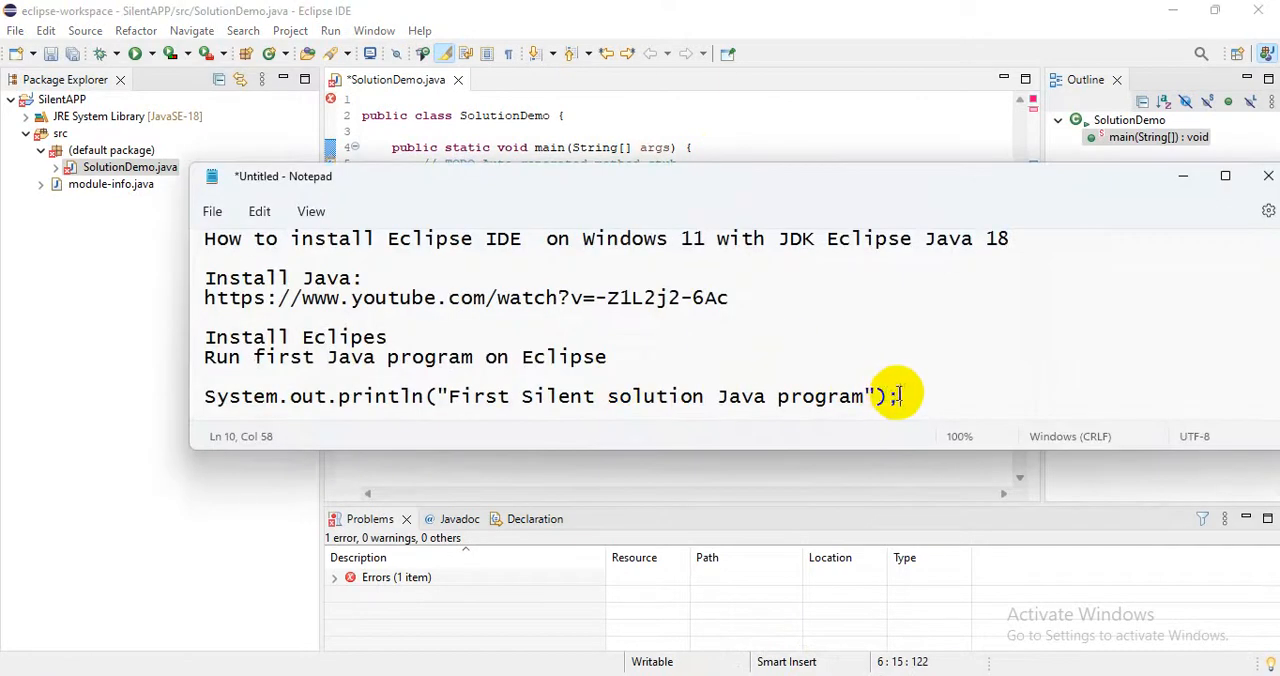
pyautogui.moveTo(900, 394); pyautogui.dragTo(218, 378)
pyautogui.hotkey('ctrl', 'c')
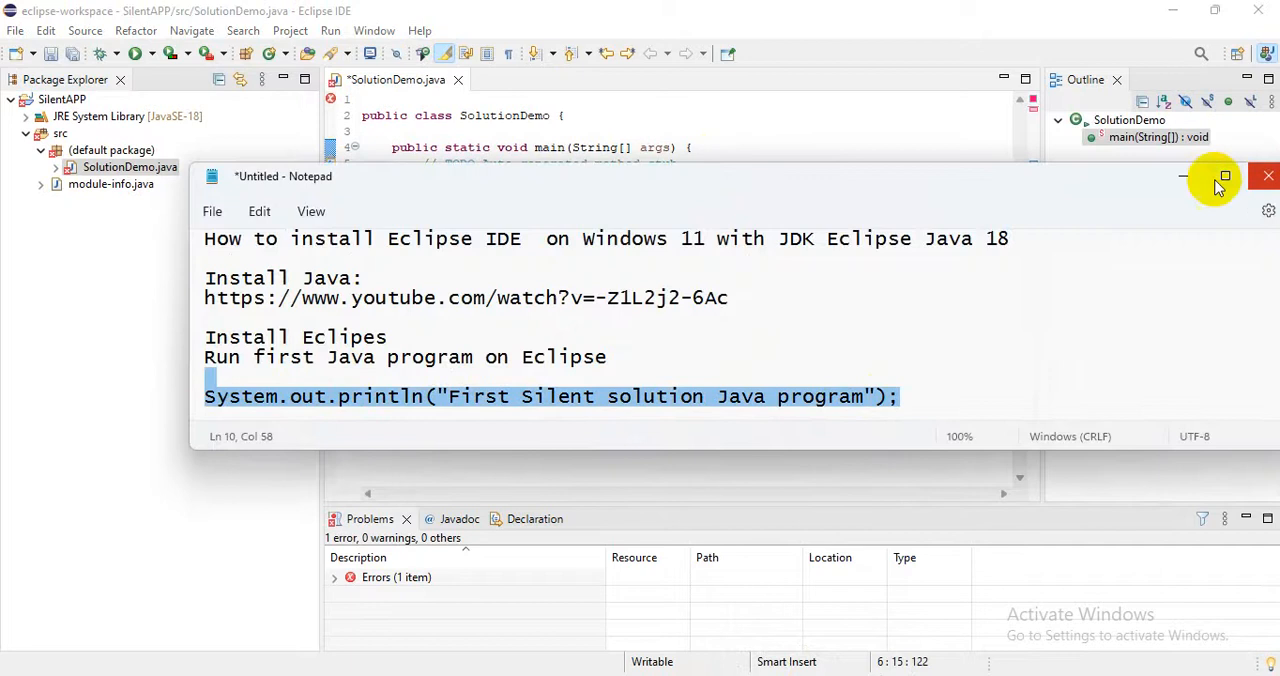
pyautogui.click(1182, 176)
pyautogui.press('Return')
pyautogui.hotkey('ctrl', 'v')
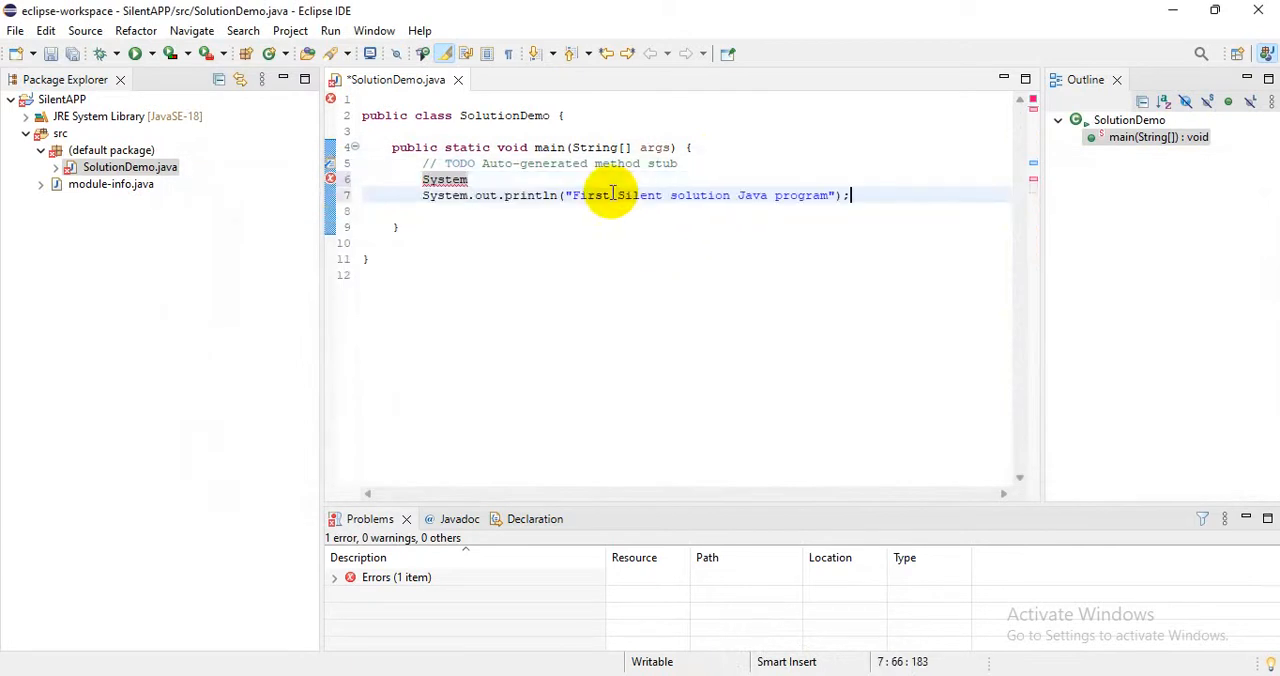
# Remove the stray word System and its blank line above the println statement in the main method.
pyautogui.doubleClick(460, 180)
pyautogui.press('BackSpace')
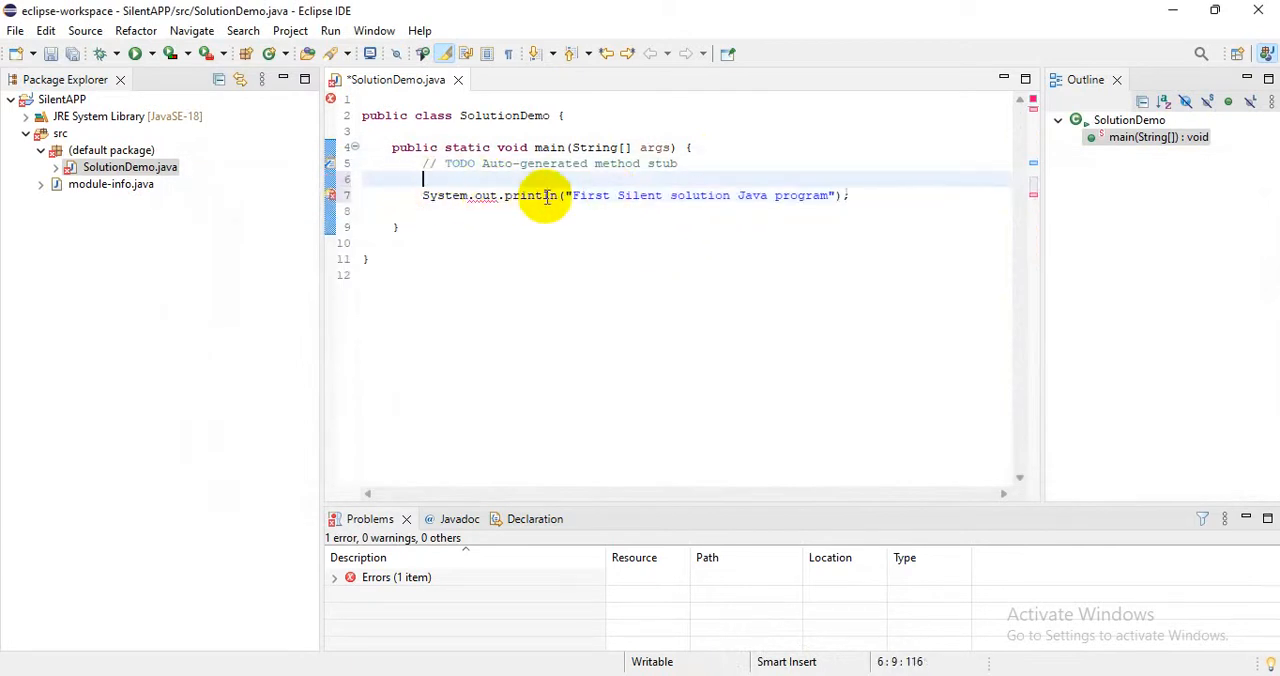
pyautogui.press('BackSpace')
pyautogui.press('BackSpace')
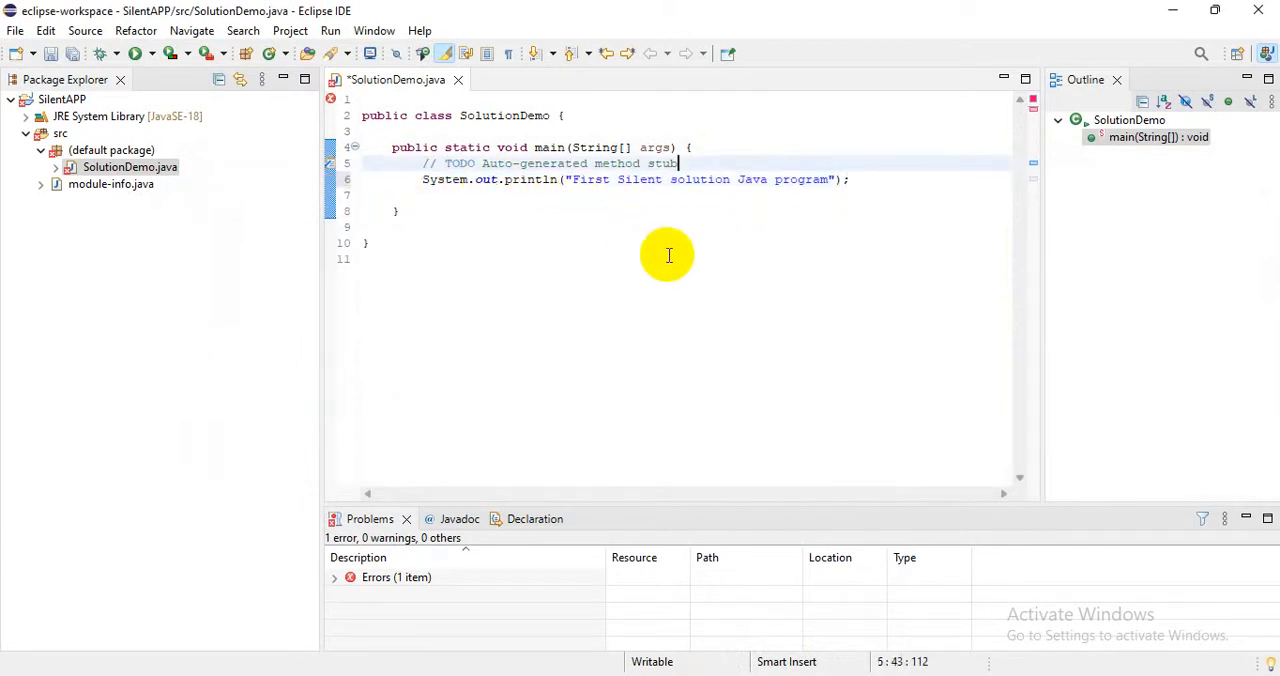
pyautogui.click(569, 258)
pyautogui.rightClick(538, 219)
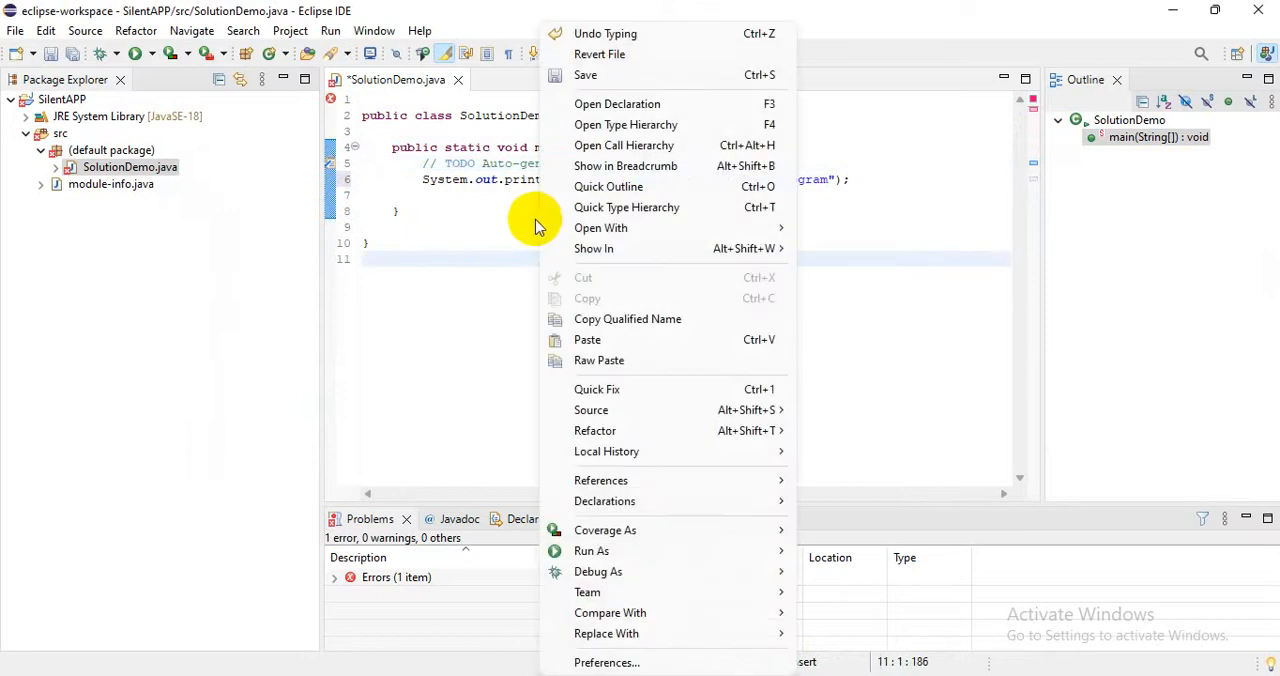
pyautogui.moveTo(590, 560)
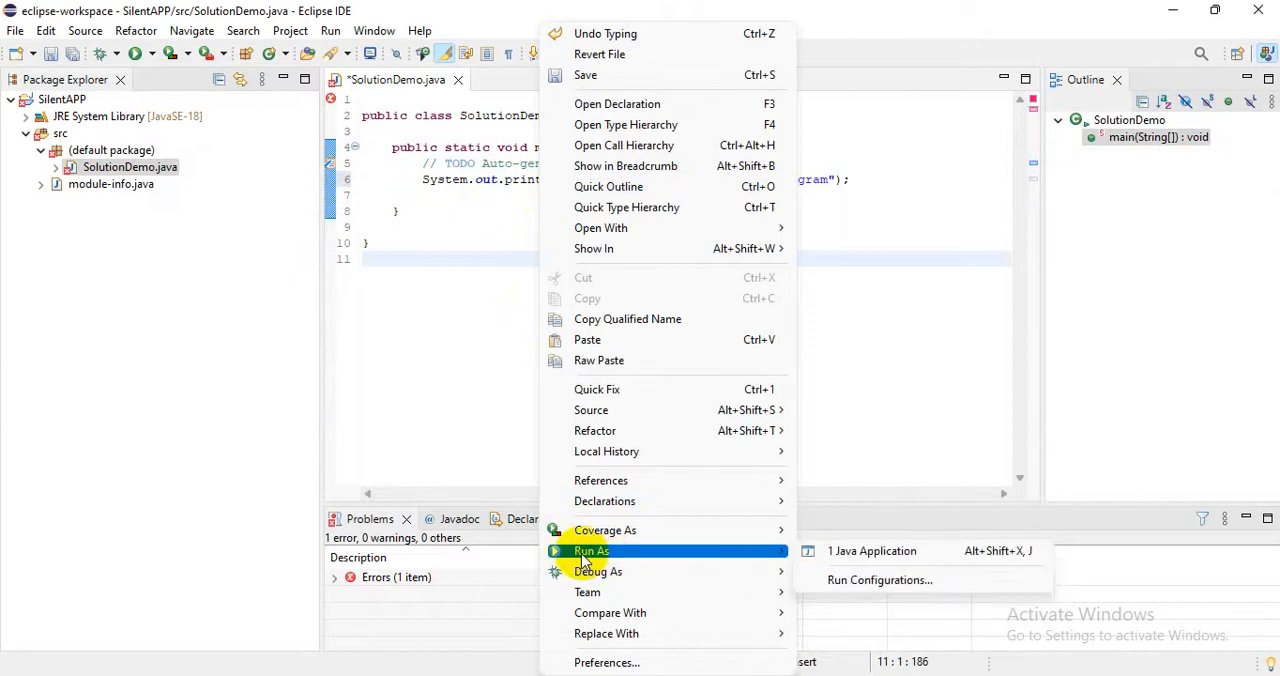
pyautogui.click(755, 675)
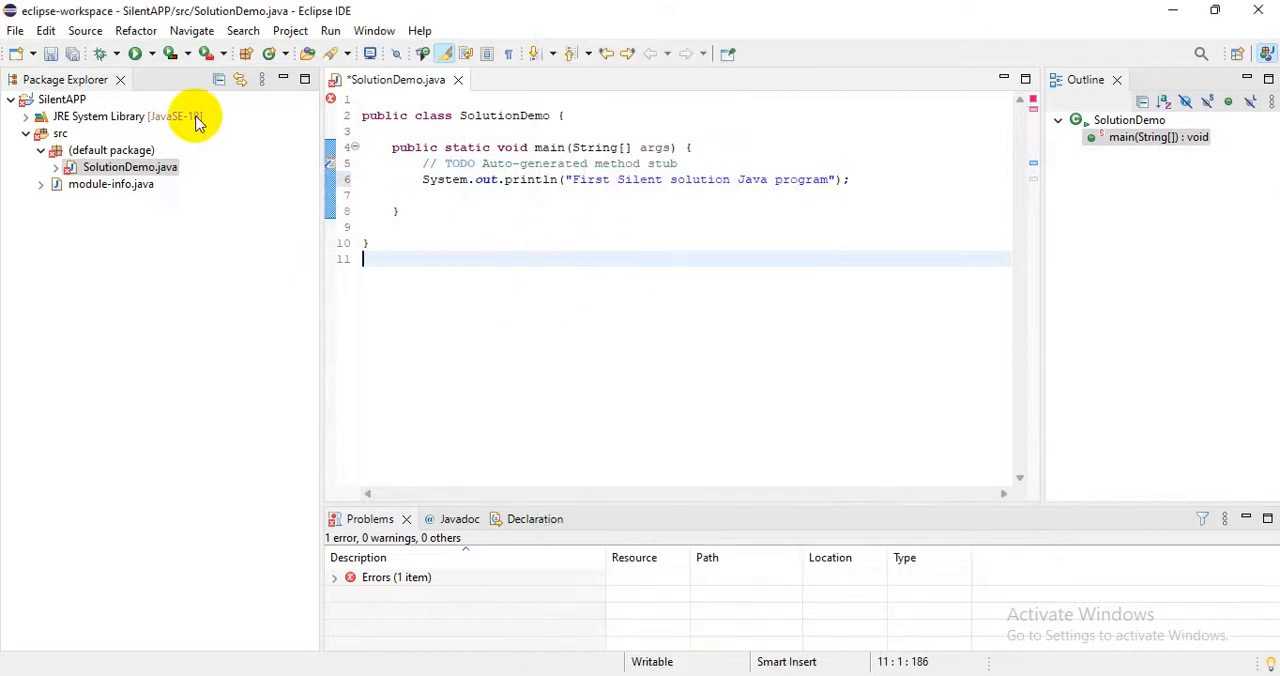
# Save the class as SolutionDemo.java in the SilentAPP/src folder, replacing the existing file.
pyautogui.click(16, 33)
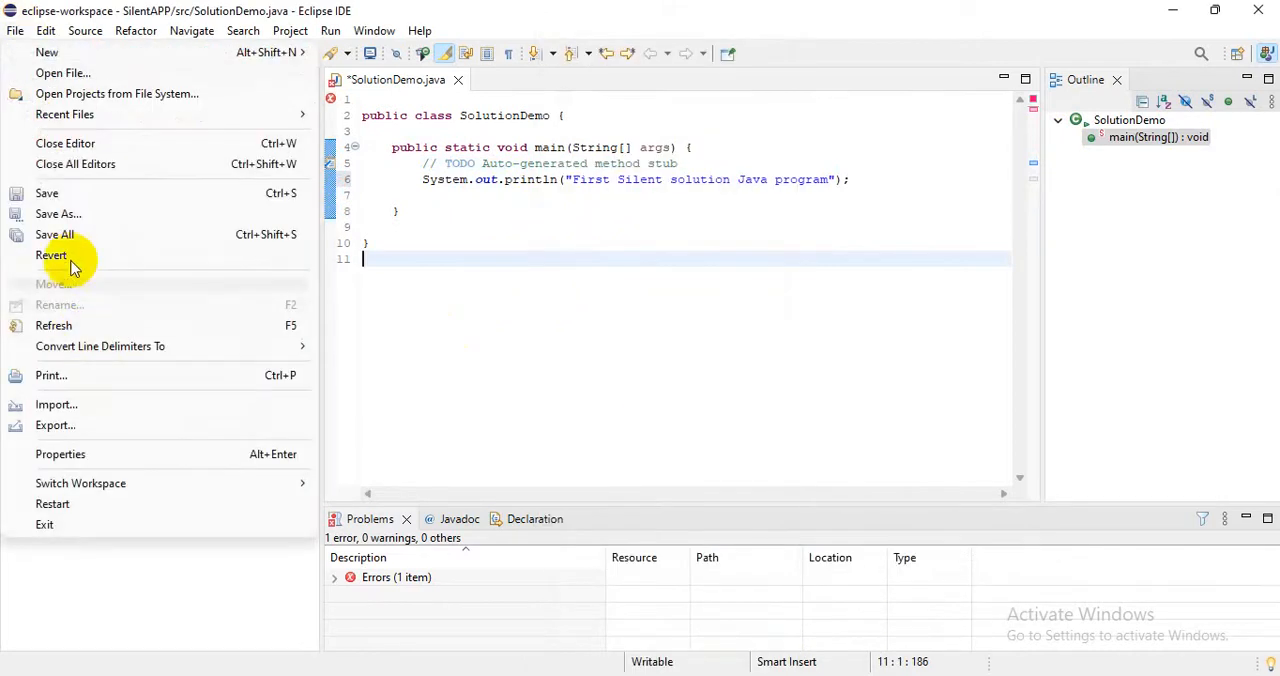
pyautogui.click(66, 222)
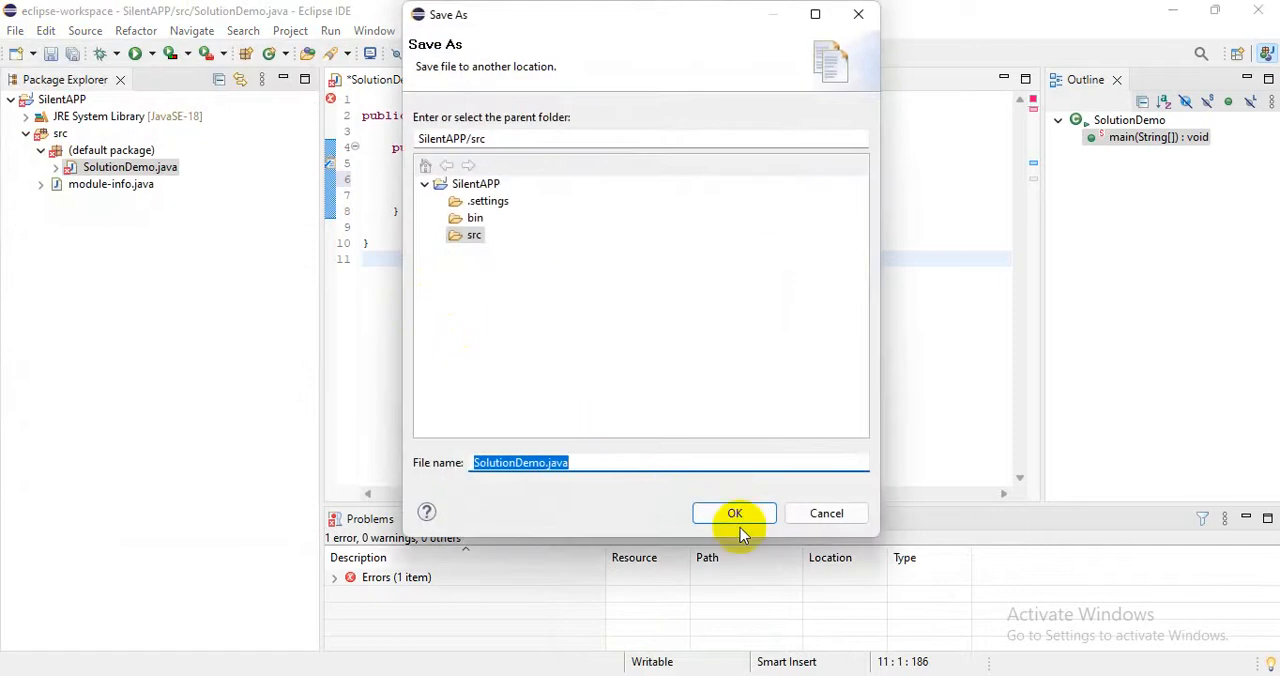
pyautogui.click(735, 516)
pyautogui.click(628, 288)
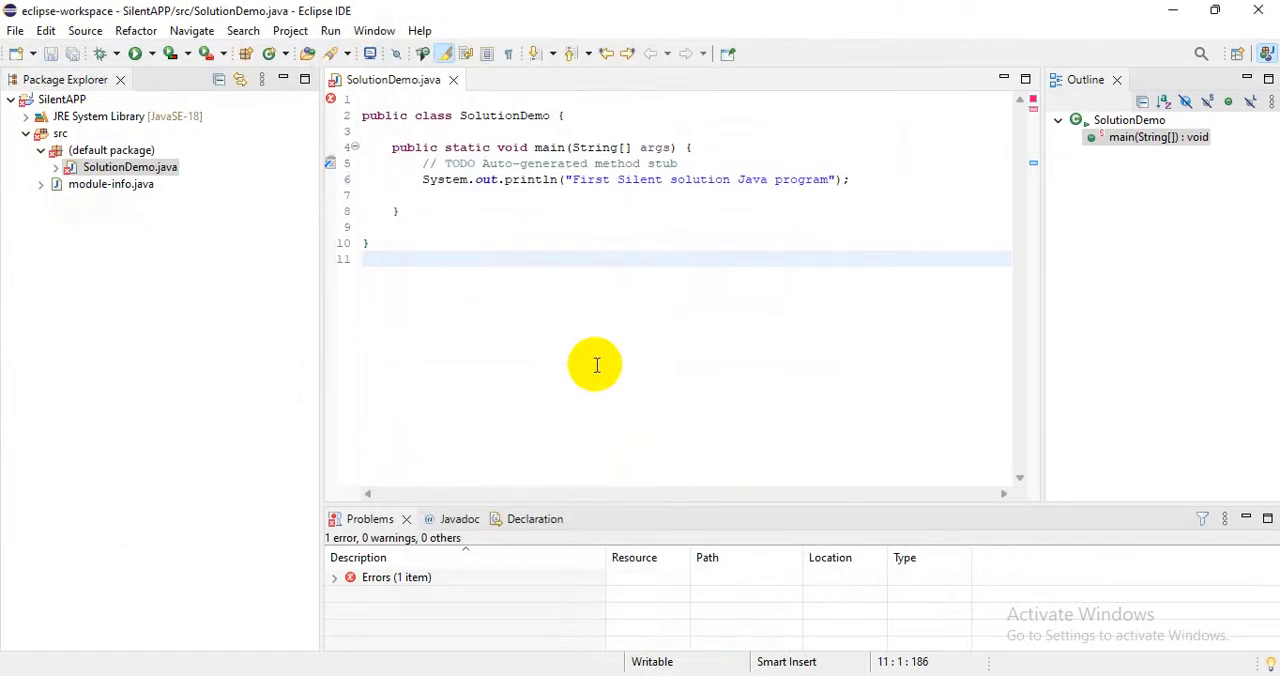
# Run the SilentAPP project as a Java application.
pyautogui.click(530, 245)
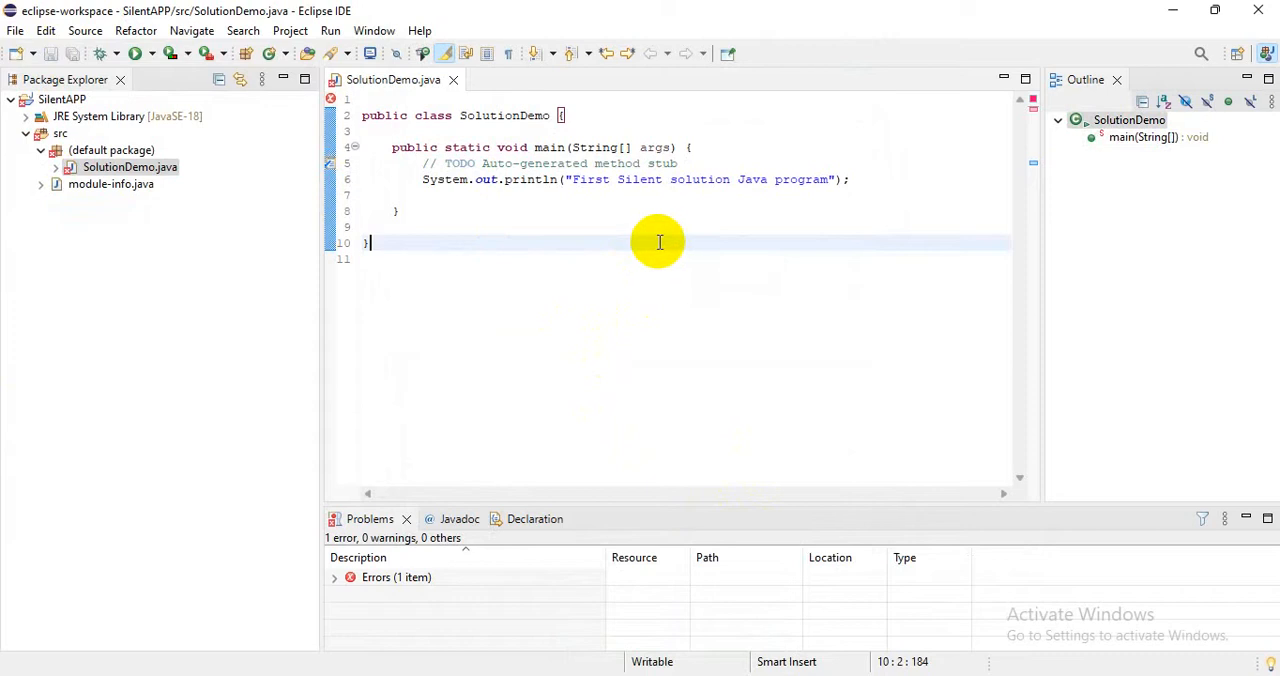
pyautogui.click(622, 265)
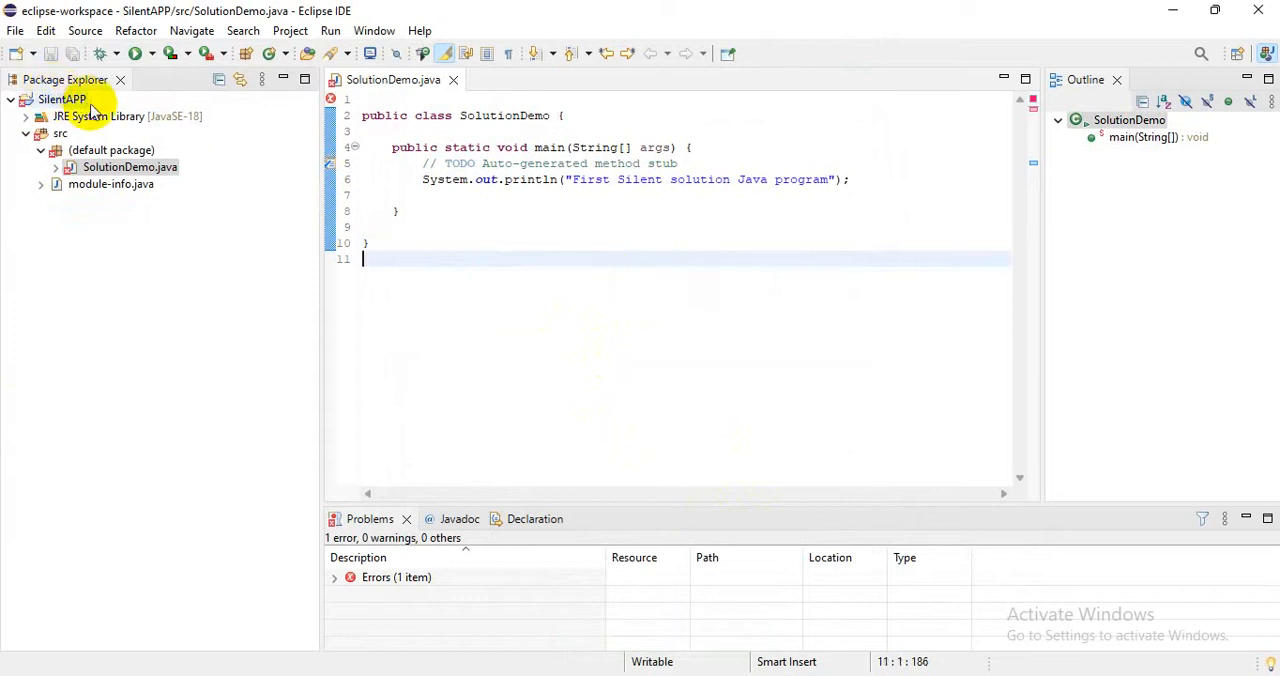
pyautogui.rightClick(65, 104)
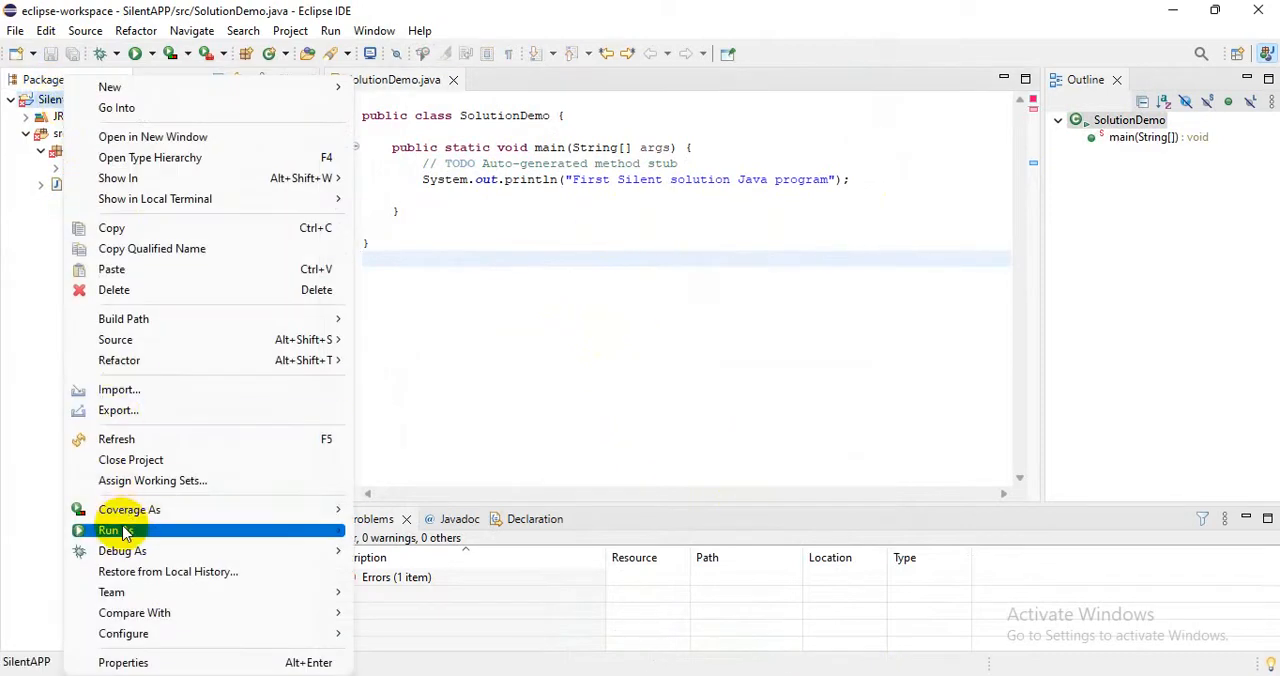
pyautogui.moveTo(123, 531)
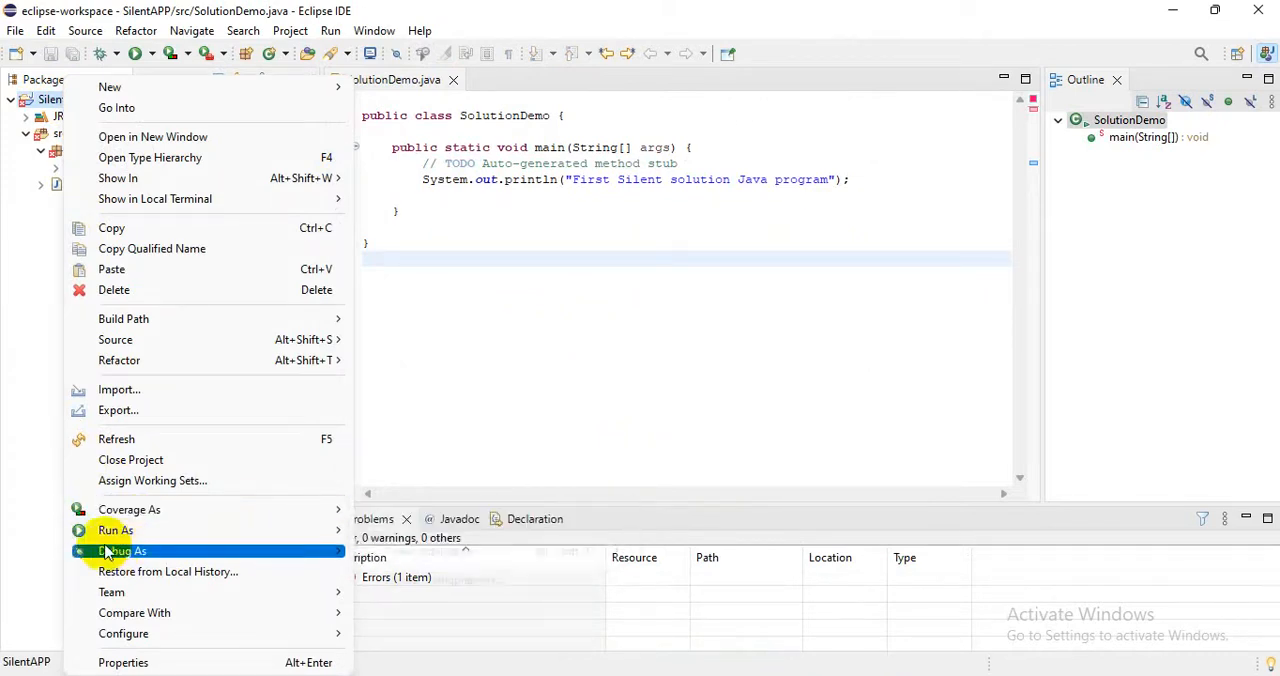
pyautogui.click(746, 675)
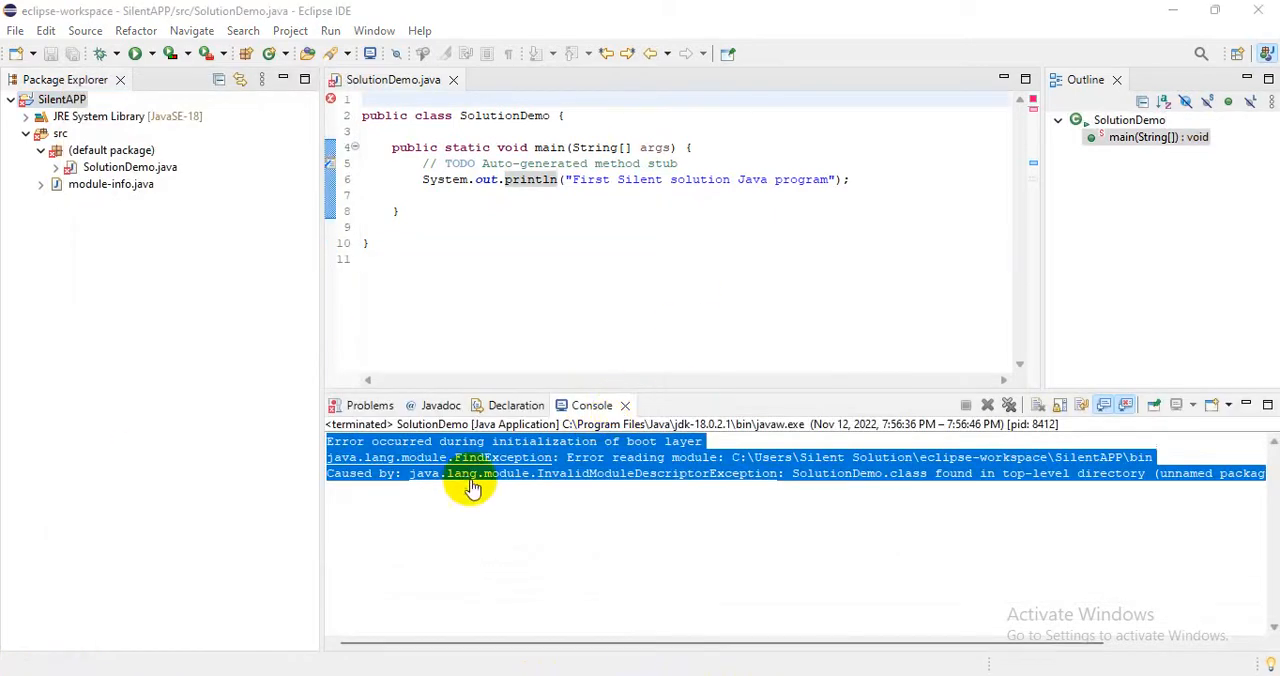
# Examine the error output of the SolutionDemo run in the console.
pyautogui.click(472, 478)
pyautogui.click(895, 492)
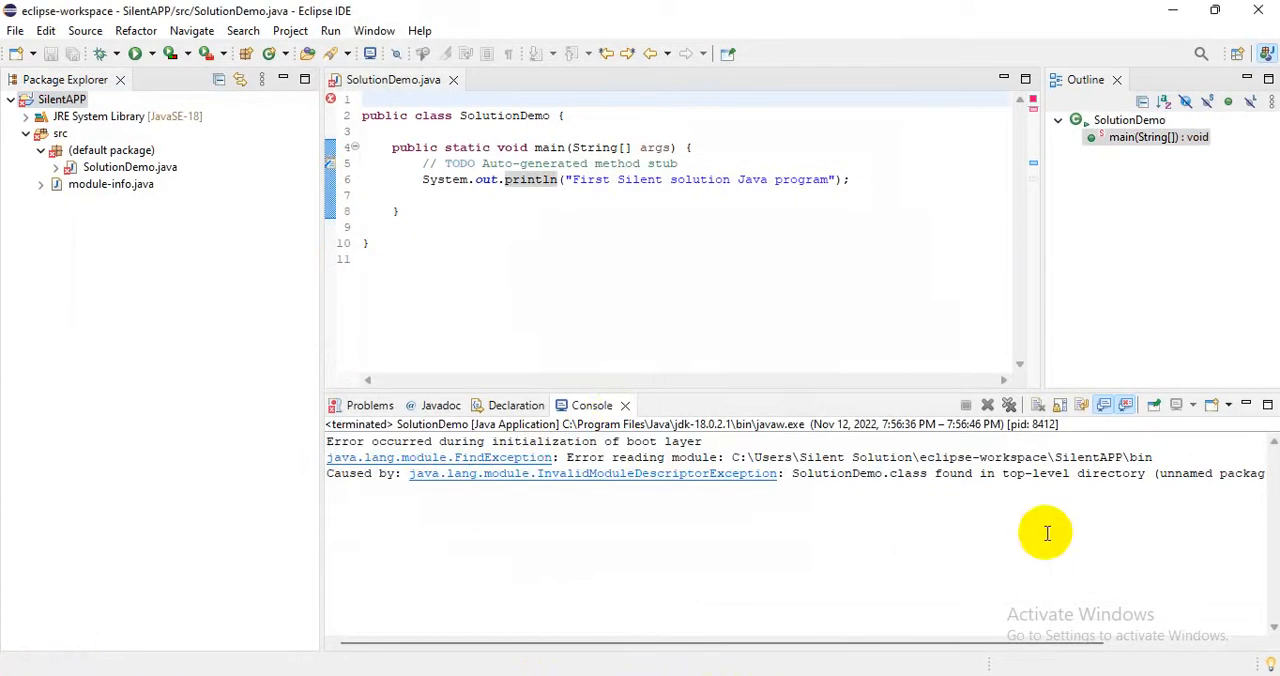
pyautogui.moveTo(1047, 533); pyautogui.dragTo(297, 434)
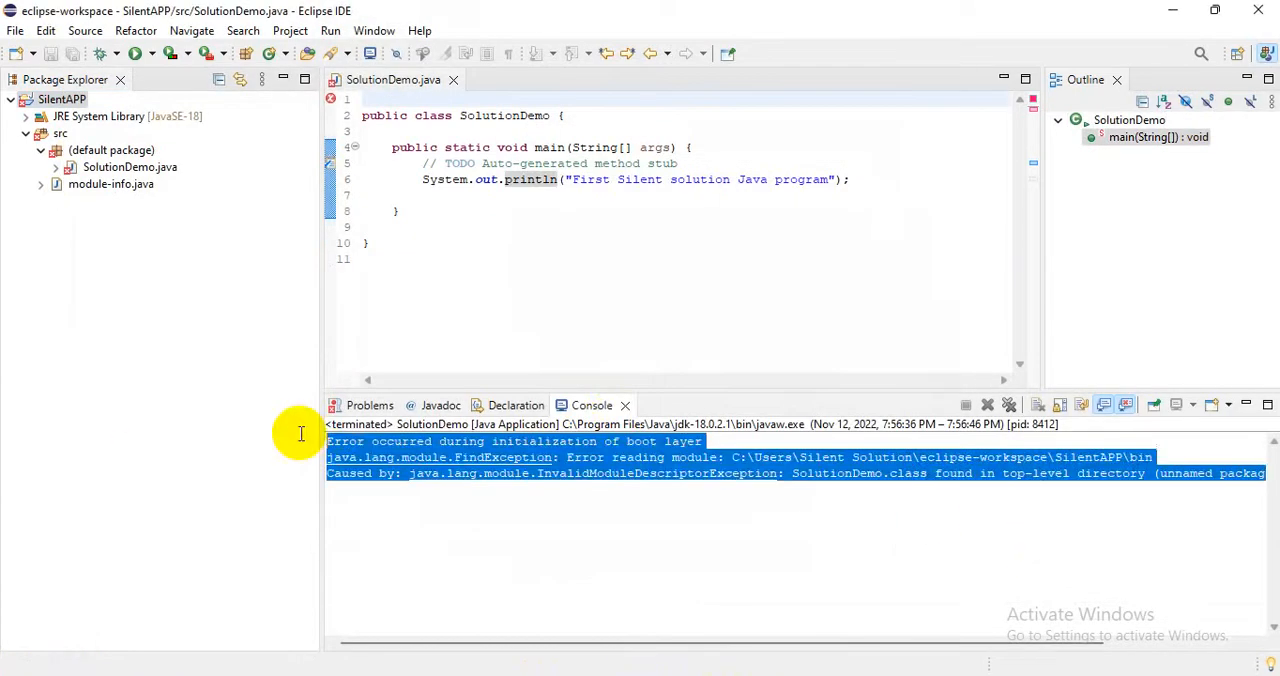
pyautogui.click(645, 545)
# Configure the SilentAPP build path by removing the JavaSE-18 JRE System Library from the Modulepath.
pyautogui.click(60, 100)
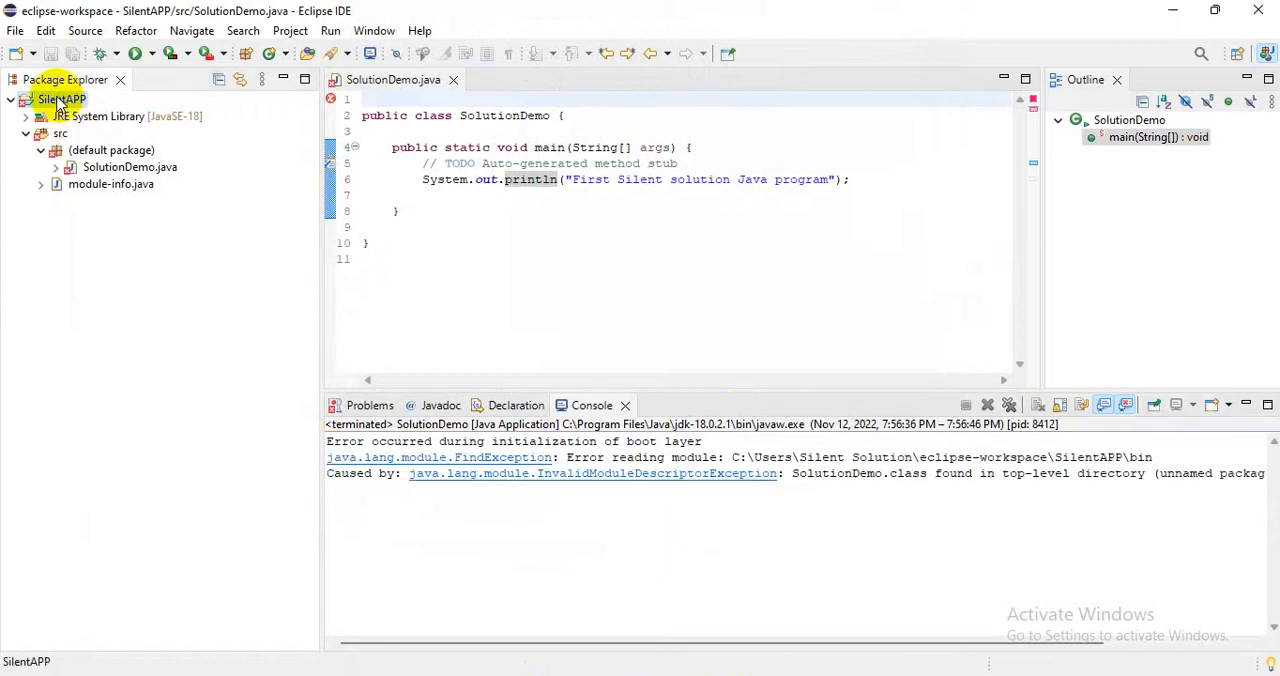
pyautogui.rightClick(60, 100)
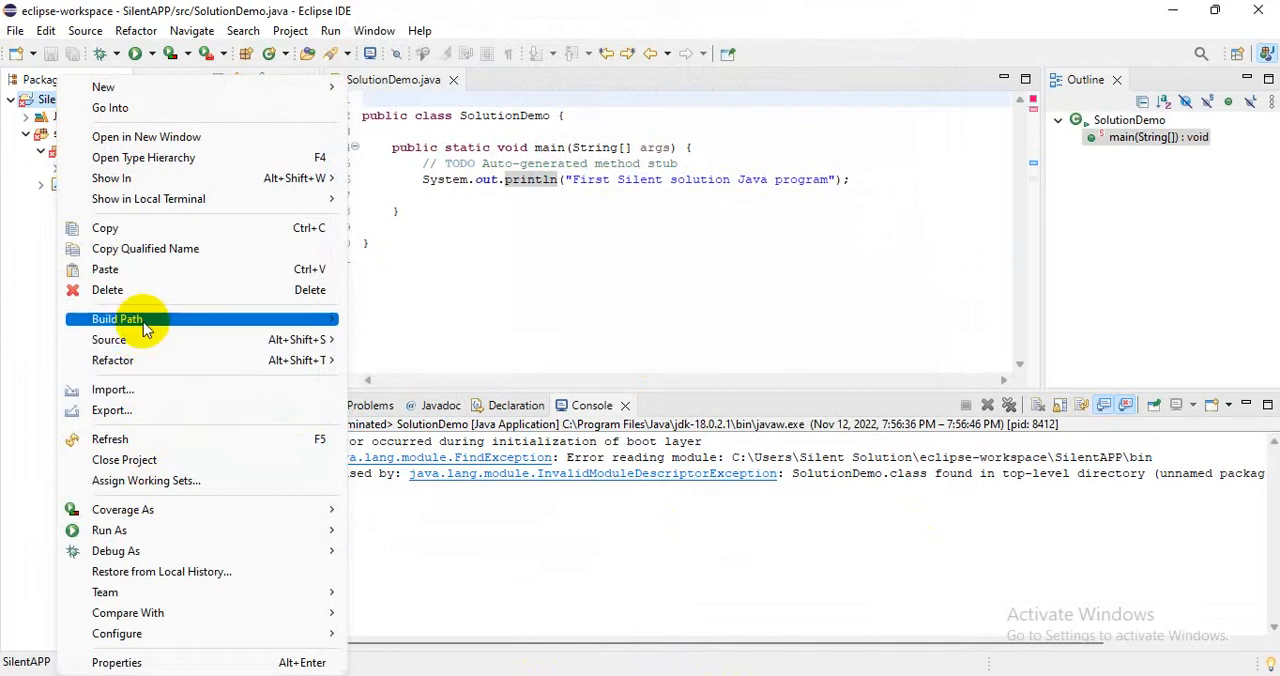
pyautogui.moveTo(141, 320)
pyautogui.click(430, 440)
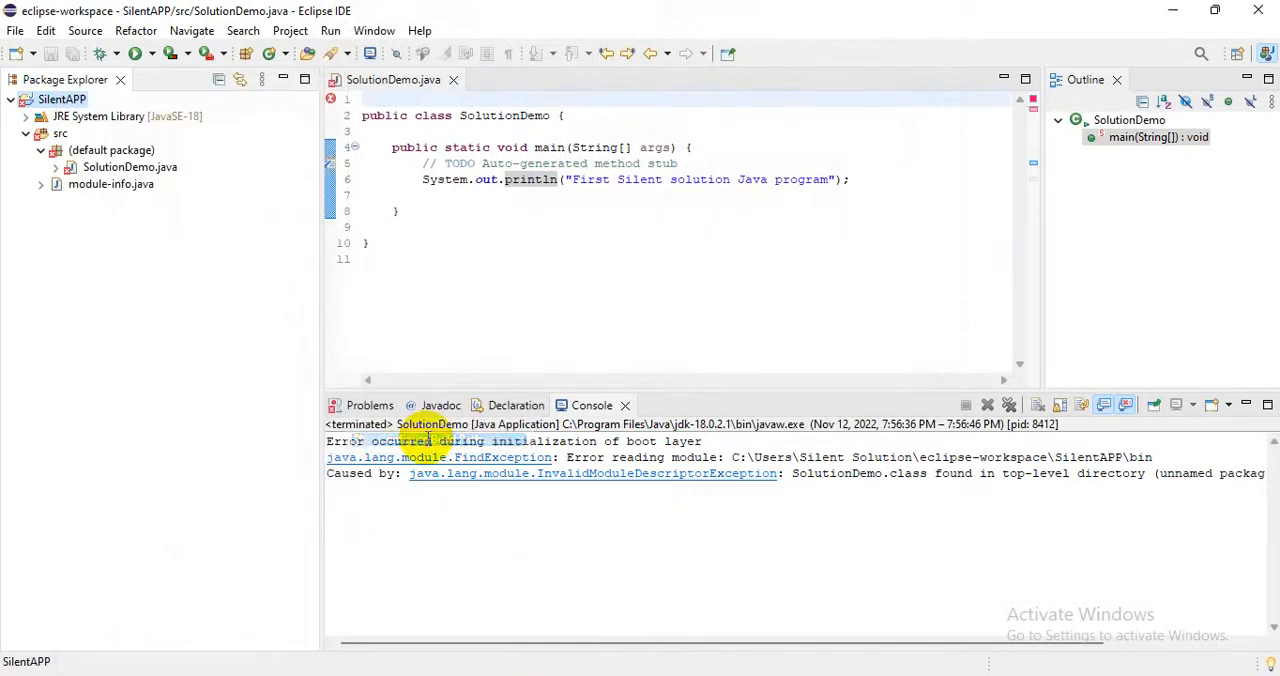
pyautogui.click(552, 78)
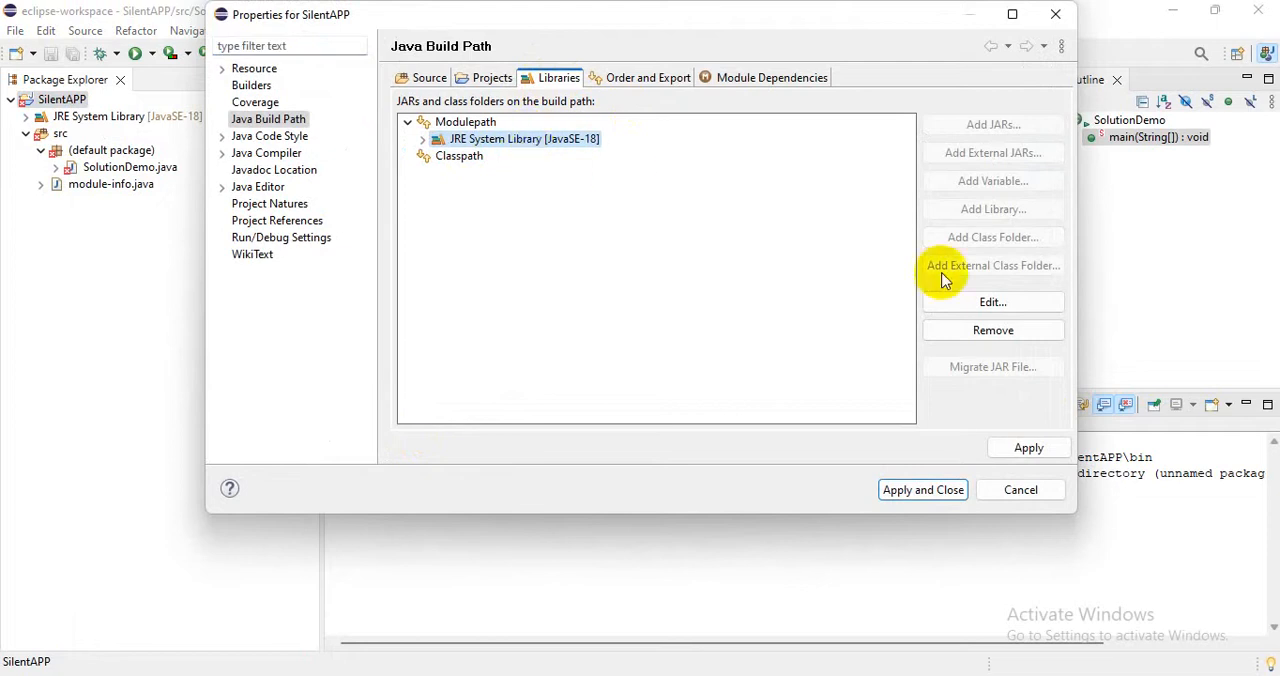
pyautogui.click(975, 333)
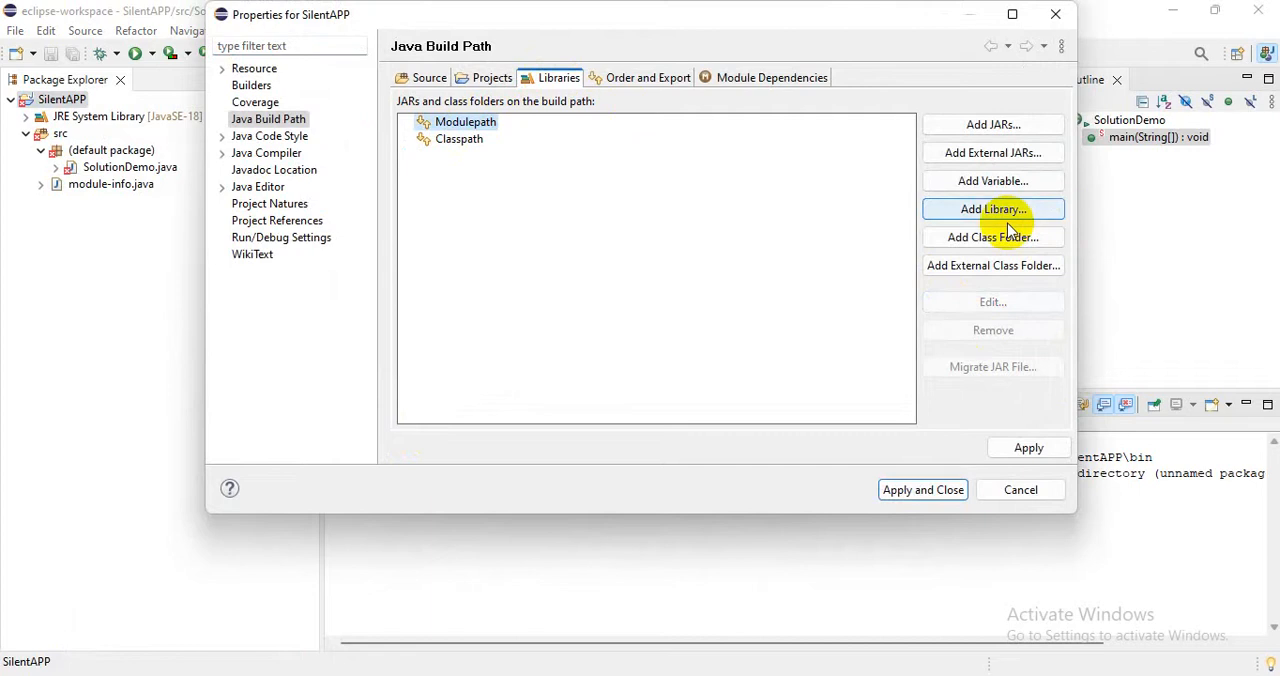
# Add a JRE System Library with the CDC-1.0/Foundation-1.0 (jdk-18.0.2.1) execution environment to the build path, apply it, and close the project properties.
pyautogui.click(997, 216)
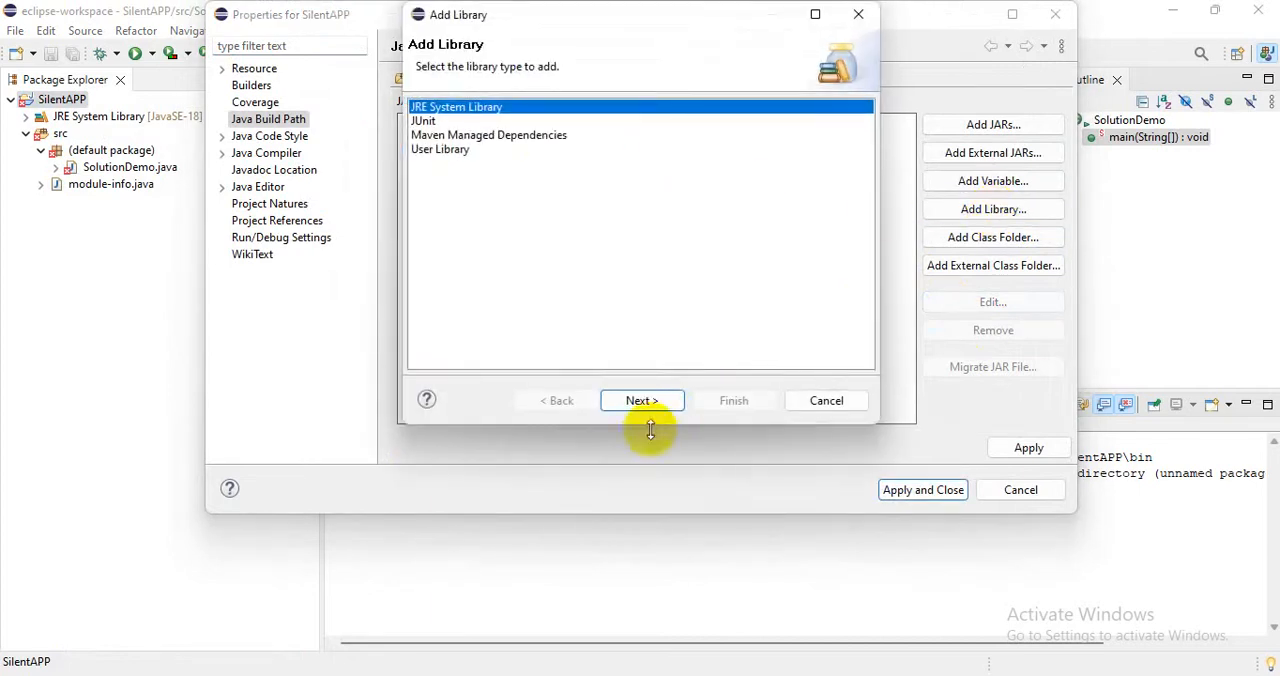
pyautogui.click(642, 400)
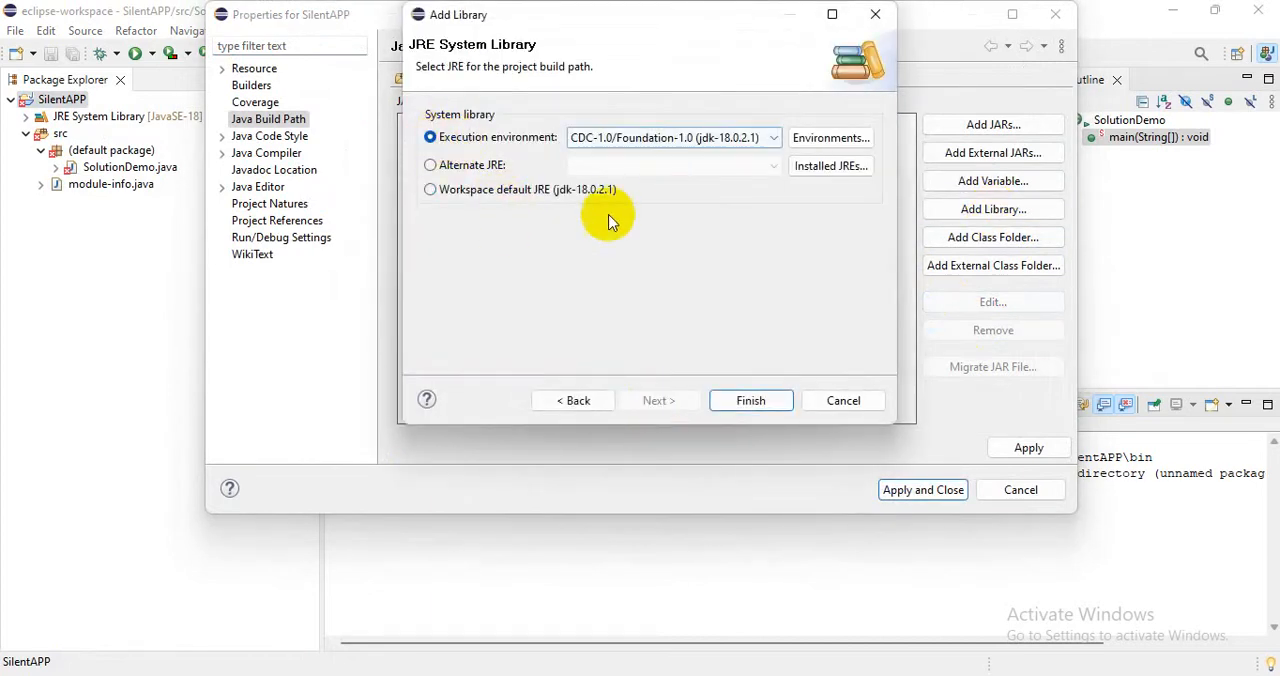
pyautogui.click(749, 402)
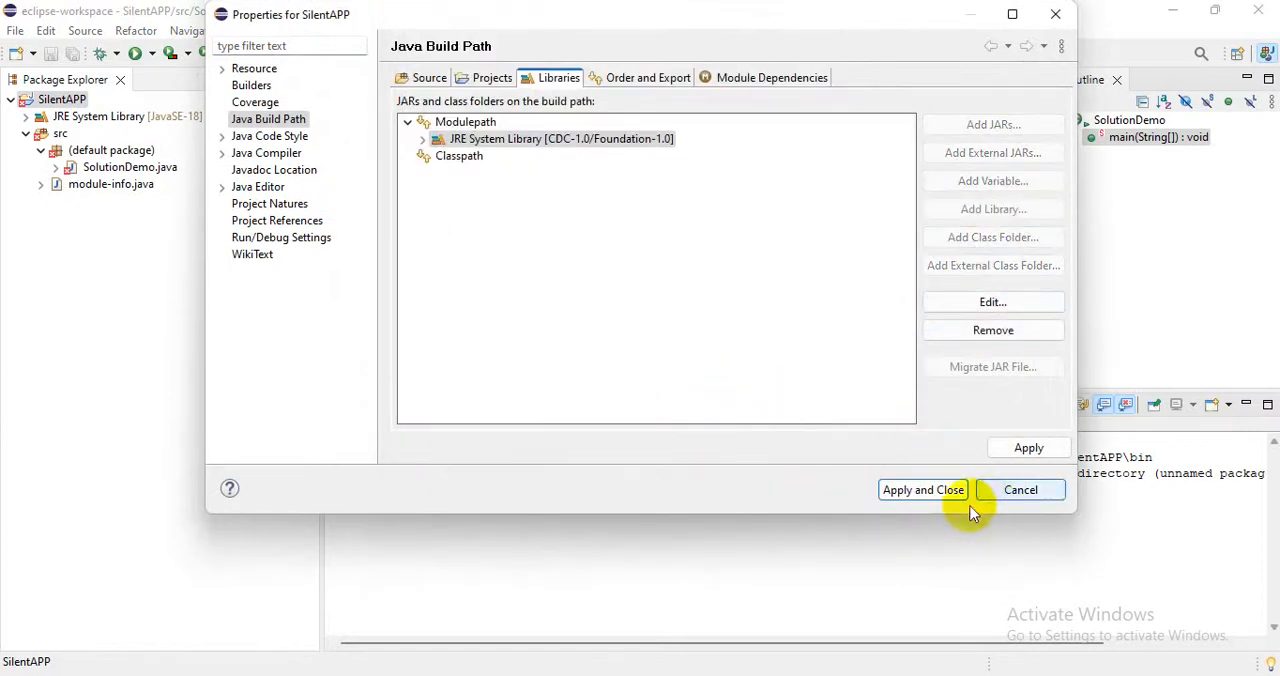
pyautogui.click(1027, 450)
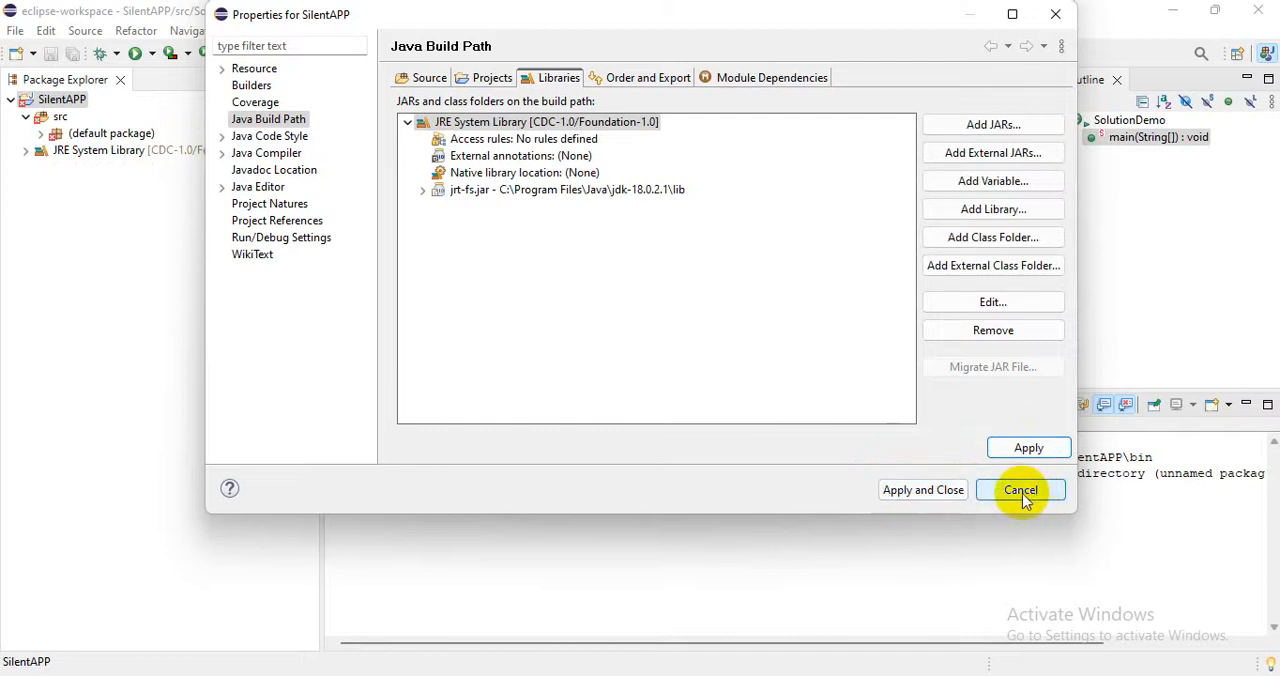
pyautogui.click(1021, 490)
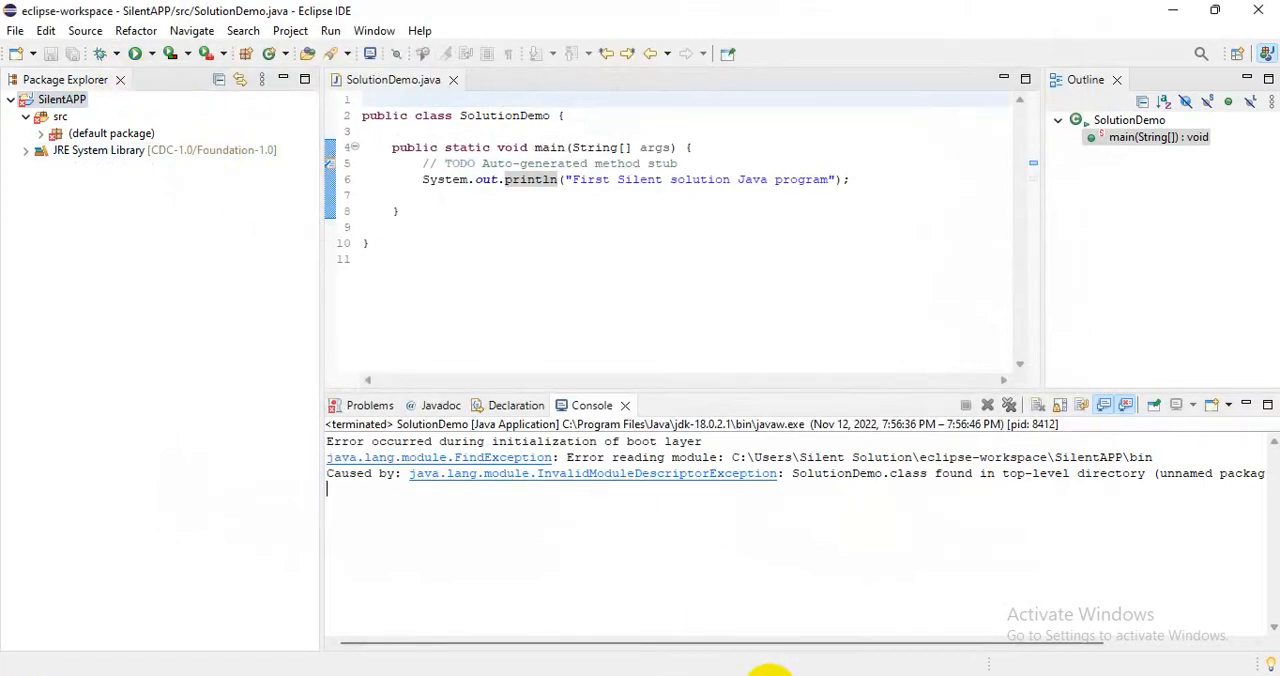
# Run SolutionDemo again and highlight its console output.
pyautogui.moveTo(757, 668)
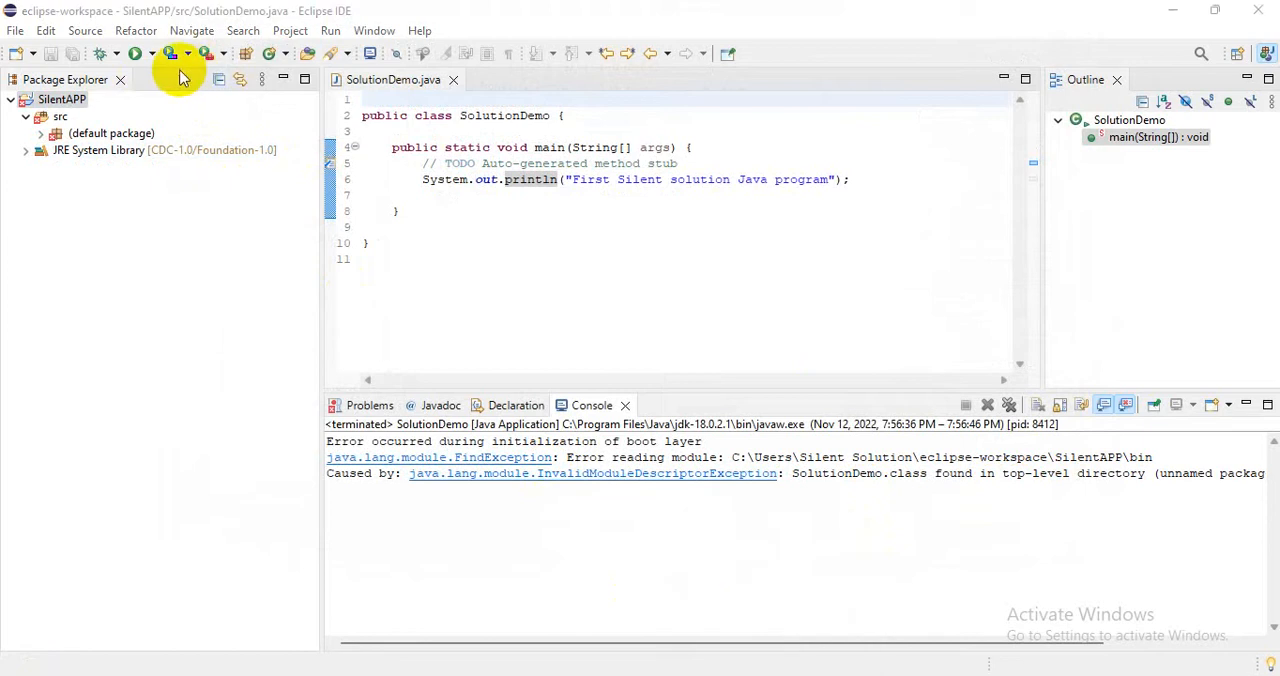
pyautogui.click(136, 54)
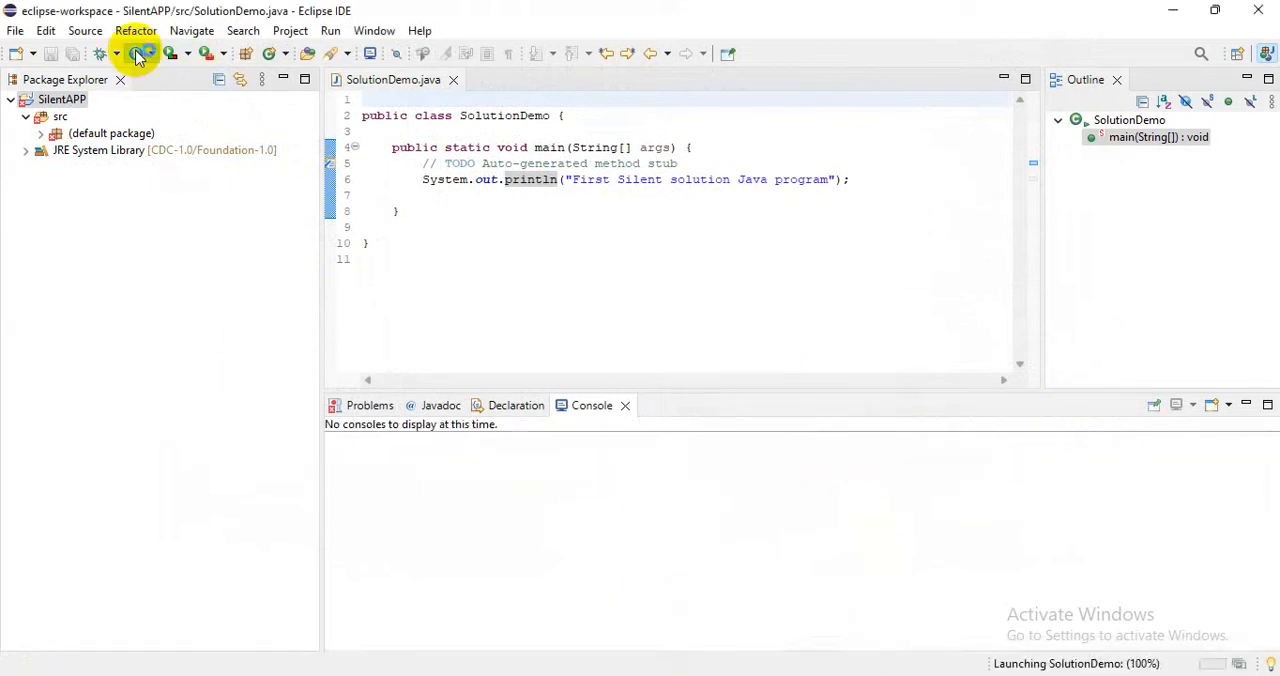
pyautogui.moveTo(617, 450); pyautogui.dragTo(294, 449)
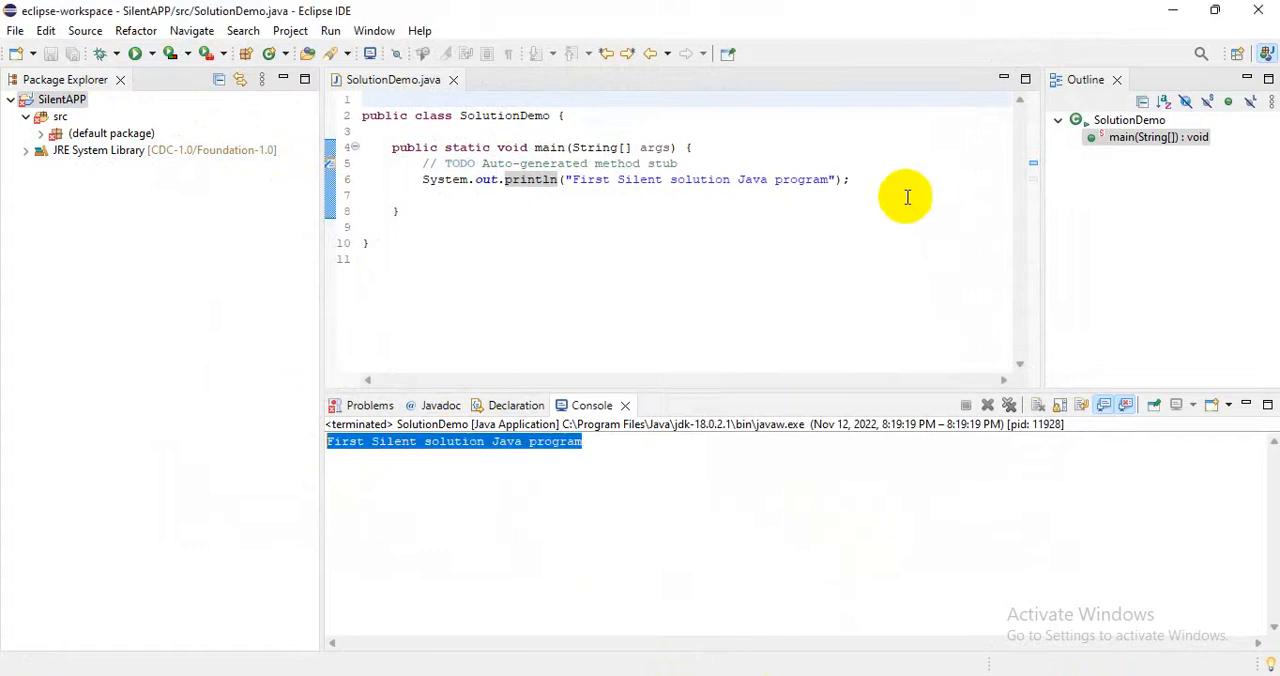
pyautogui.moveTo(906, 215); pyautogui.dragTo(408, 115)
pyautogui.click(12, 32)
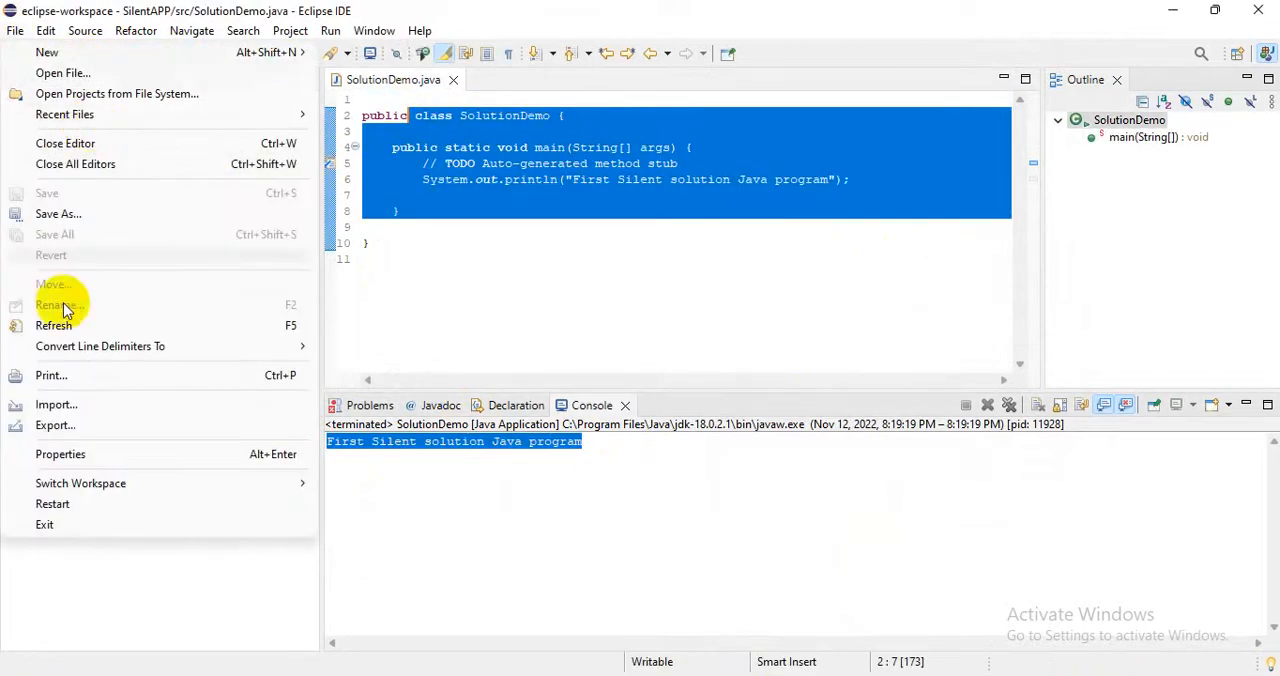
pyautogui.click(758, 675)
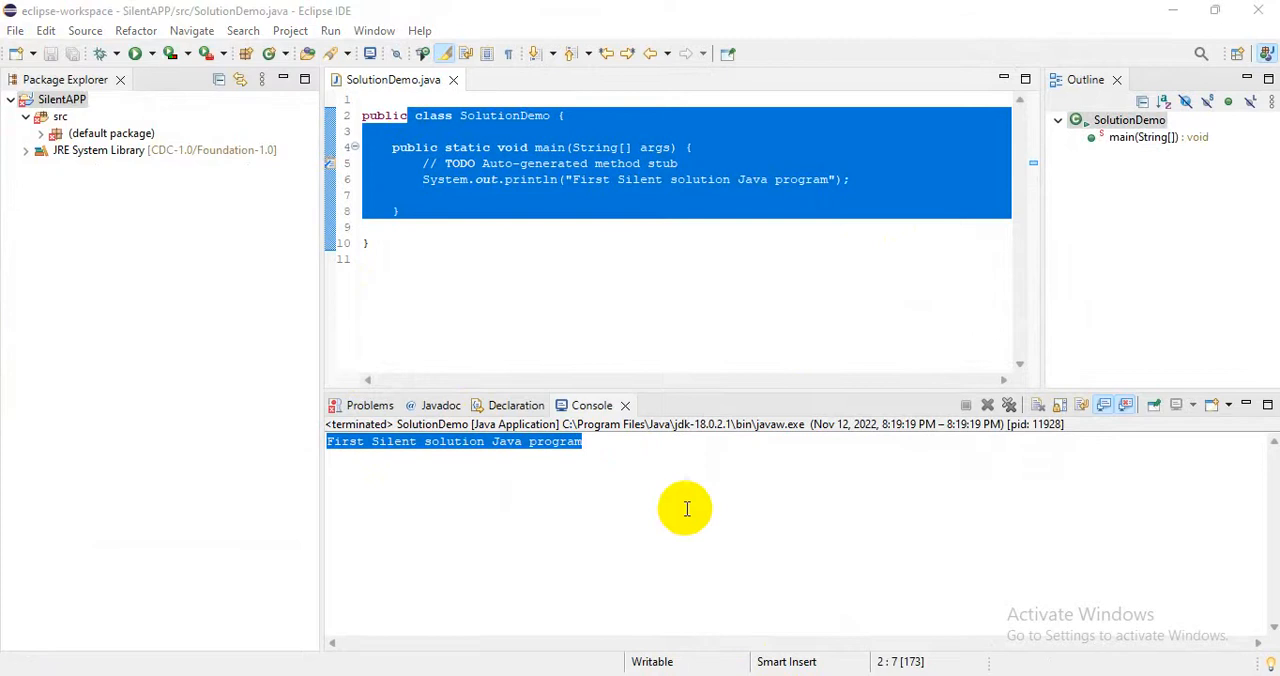
pyautogui.click(560, 485)
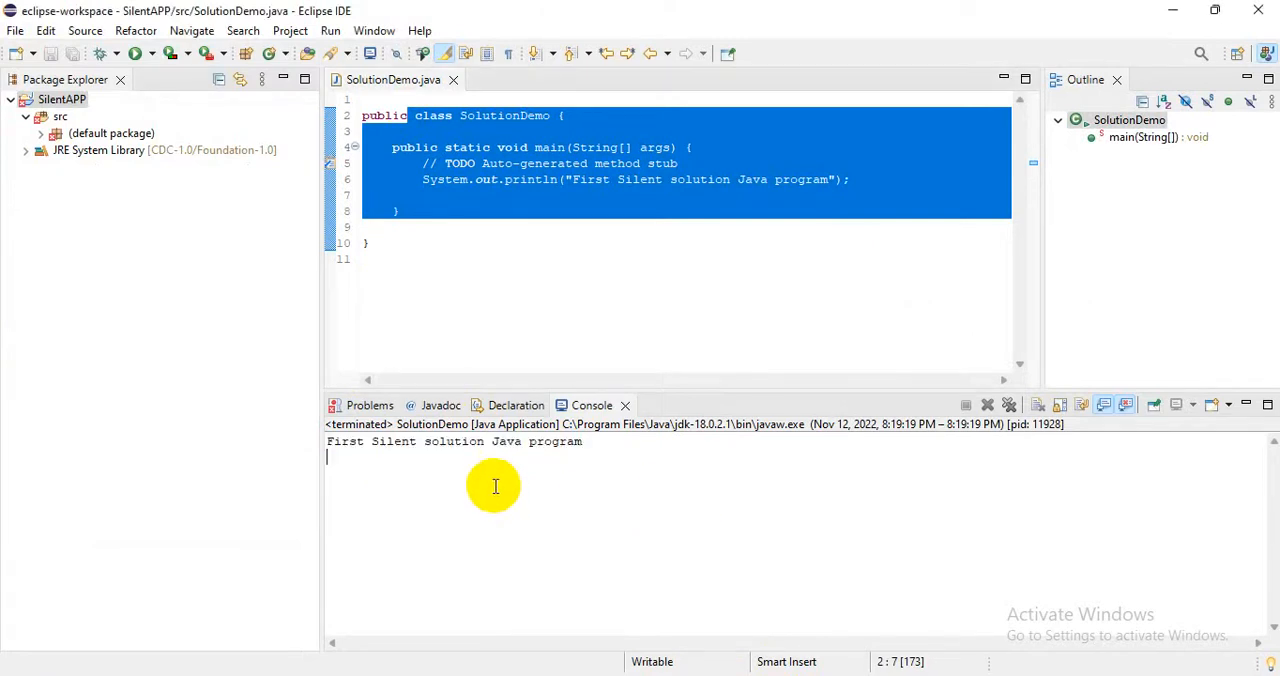
# Reopen the SilentAPP build path configuration and review its project and library entries.
pyautogui.click(62, 100)
pyautogui.rightClick(62, 100)
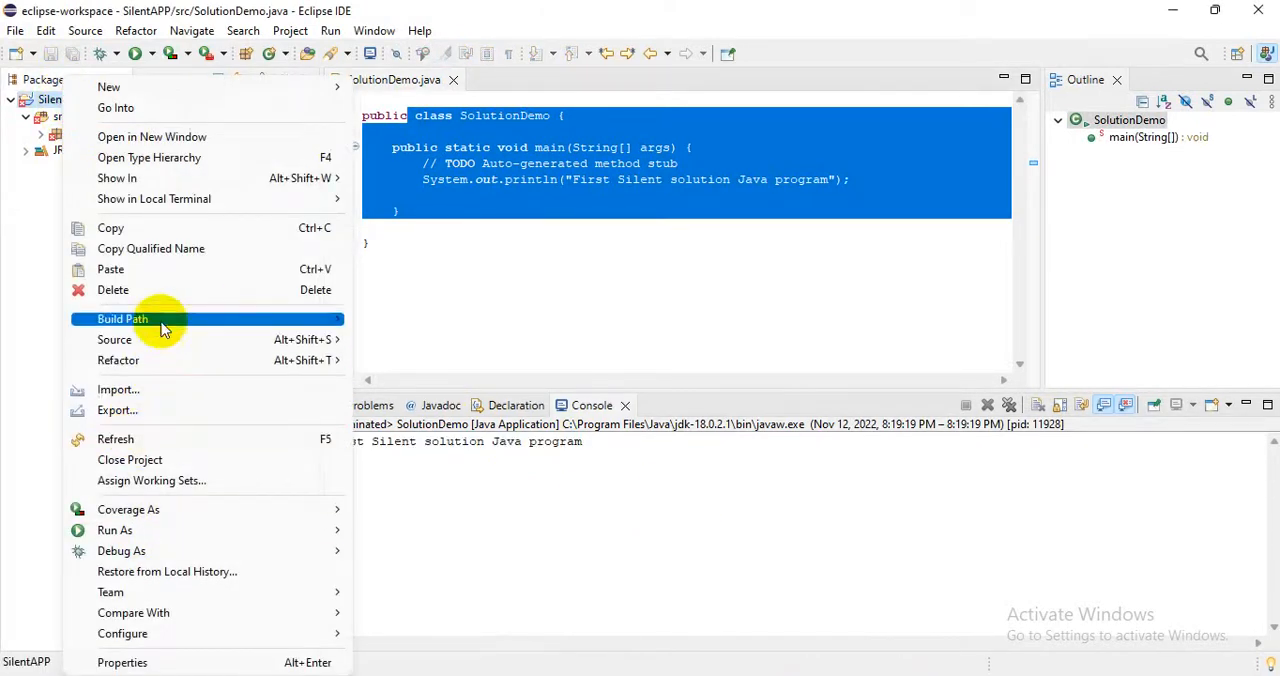
pyautogui.moveTo(163, 320)
pyautogui.click(438, 440)
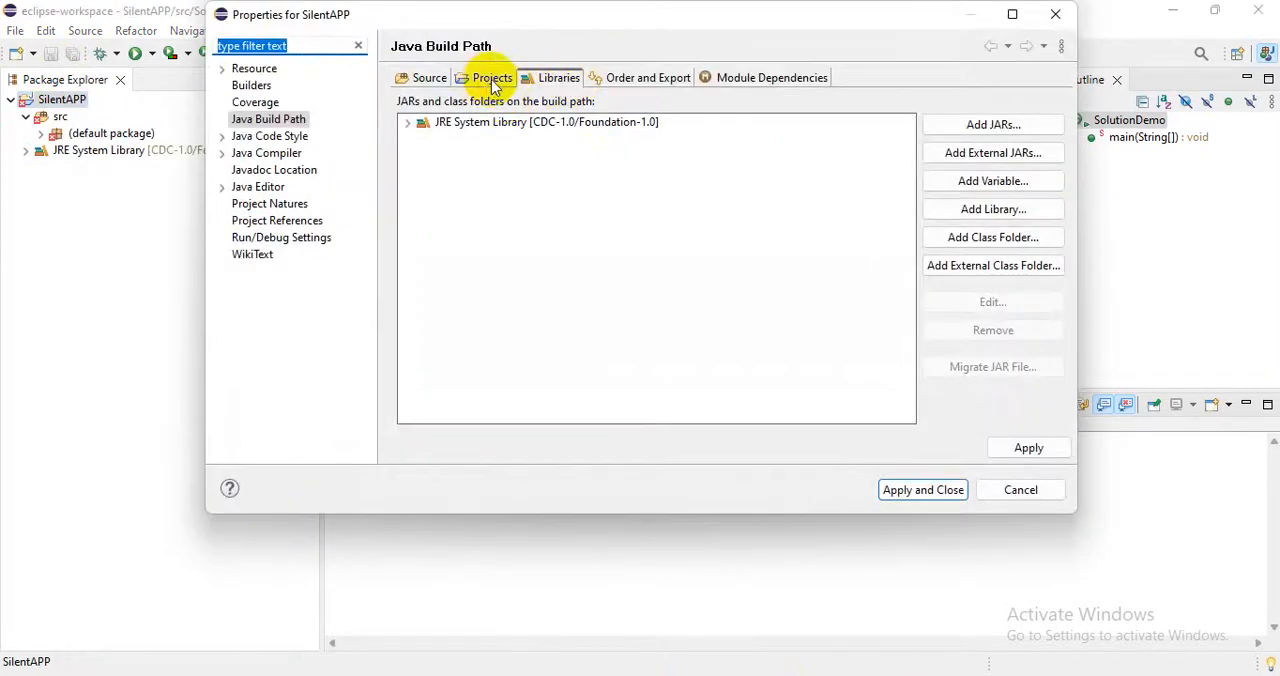
pyautogui.click(492, 82)
pyautogui.click(550, 79)
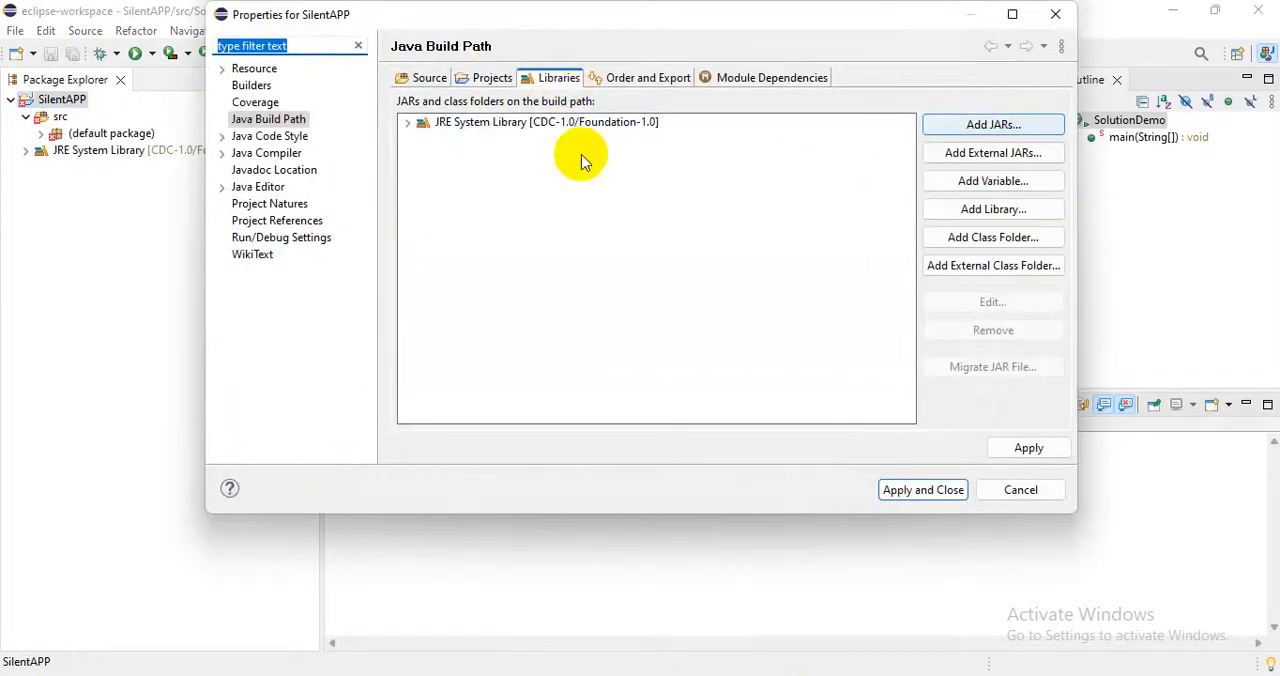